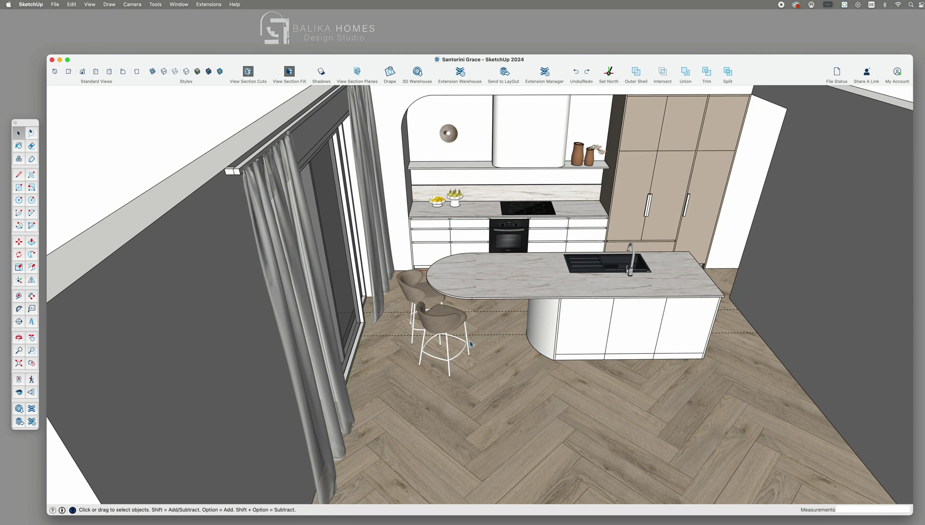
# Open the curved end panel inside the island group and copy the outer arc edge at its base
pyautogui.scroll(-4, 649, 342)
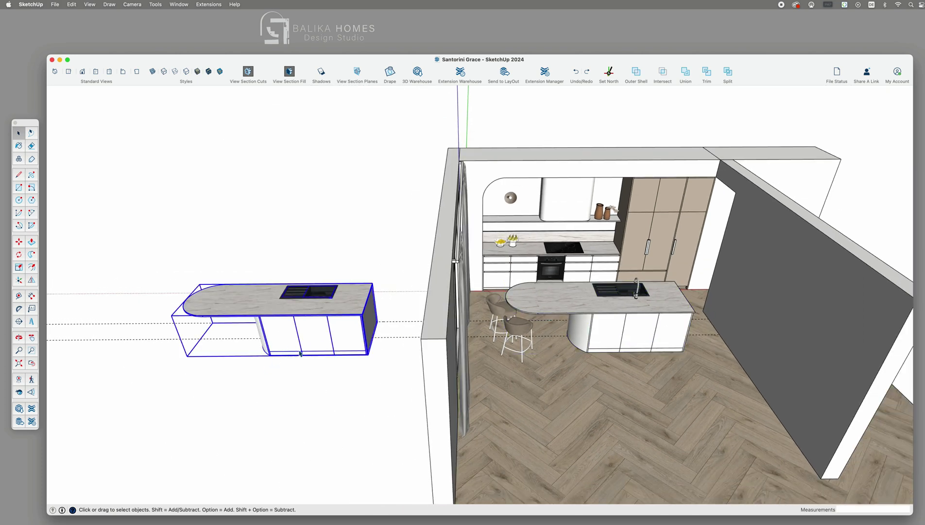
pyautogui.moveTo(311, 373); pyautogui.dragTo(417, 287, button='middle')
pyautogui.doubleClick(396, 225)
pyautogui.doubleClick(393, 229)
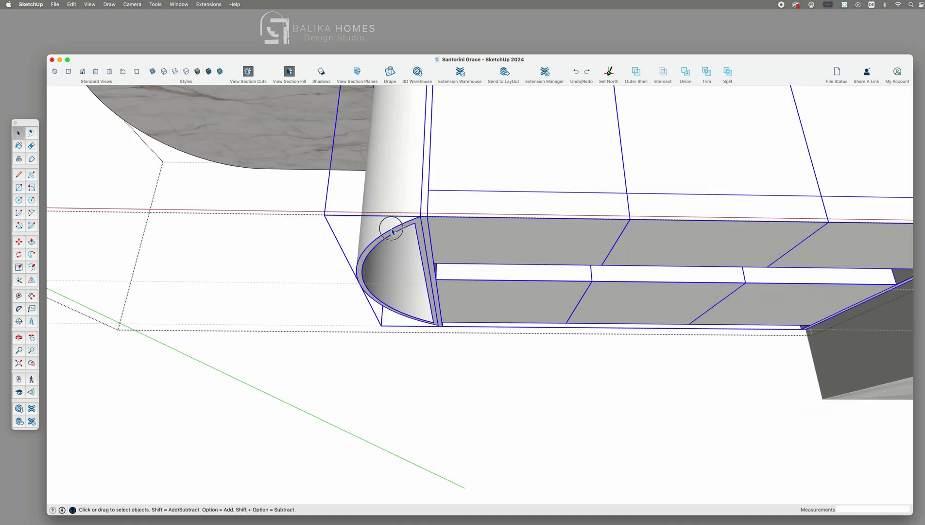
pyautogui.click(393, 230)
pyautogui.doubleClick(393, 231)
pyautogui.click(395, 231)
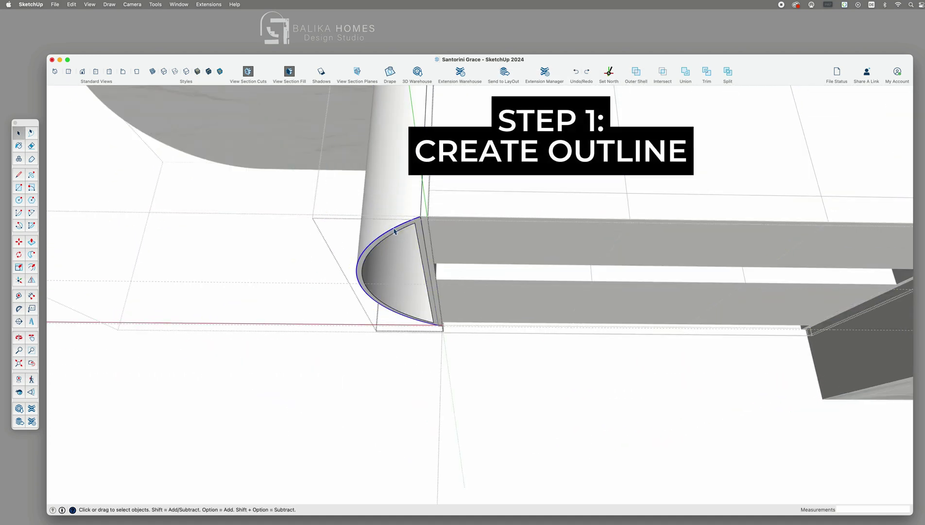
pyautogui.press('super+c')
# Paste the arc in place outside the island group and move it 2000 mm along the red axis away from the island
pyautogui.click(454, 275)
pyautogui.click(455, 275)
pyautogui.click(466, 277)
pyautogui.moveTo(521, 257); pyautogui.dragTo(537, 361, button='middle')
pyautogui.moveTo(537, 361); pyautogui.dragTo(510, 346)
pyautogui.click(73, 5)
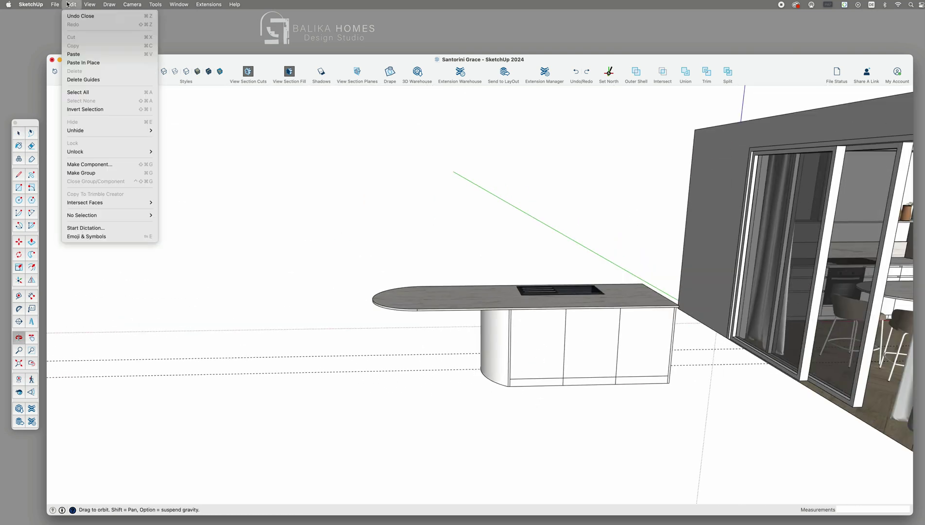
pyautogui.click(94, 61)
pyautogui.press('m')
pyautogui.click(508, 385)
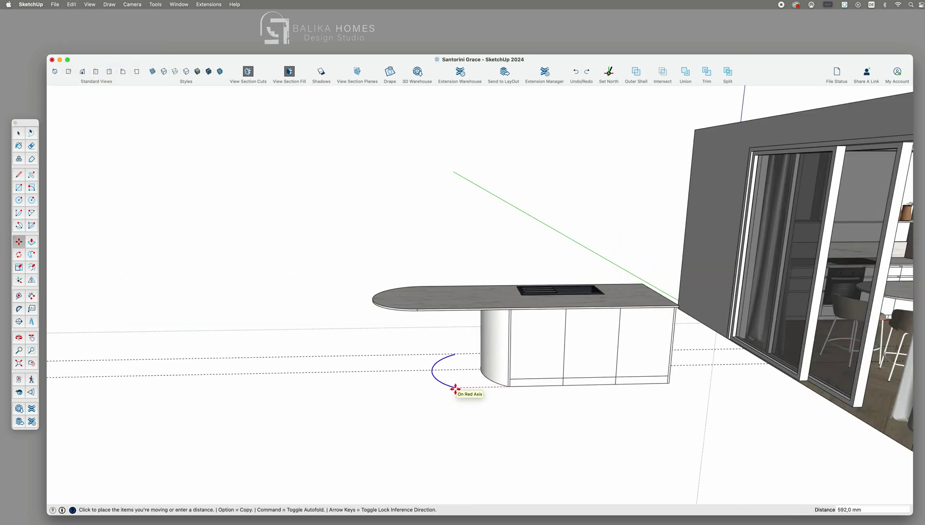
pyautogui.write('2000')
pyautogui.press('Return')
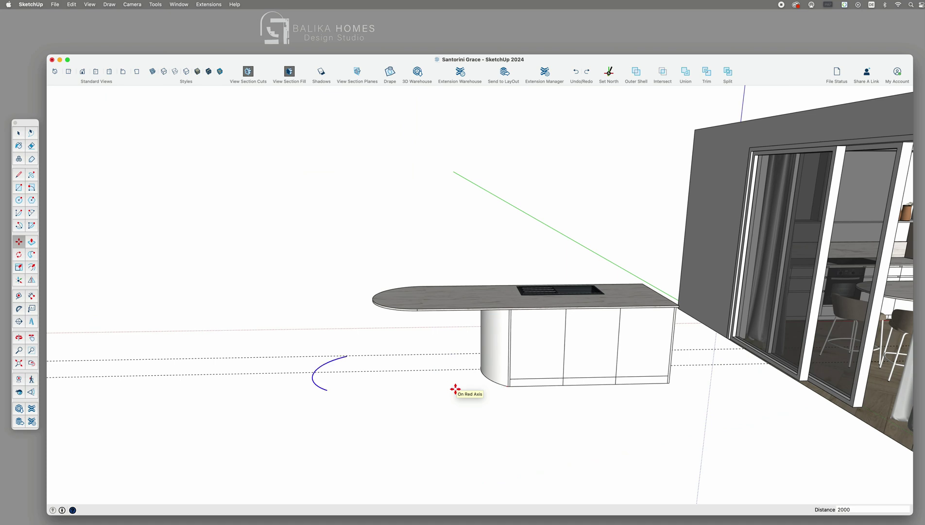
pyautogui.scroll(3, 684, 379)
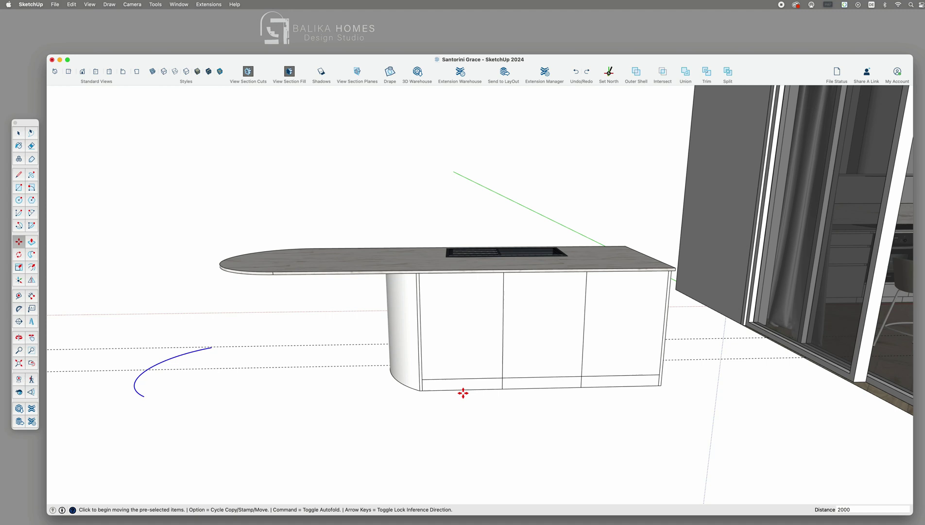
# Draw a line along the full bottom front edge of the island cabinets and select it
pyautogui.press('l')
pyautogui.click(420, 390)
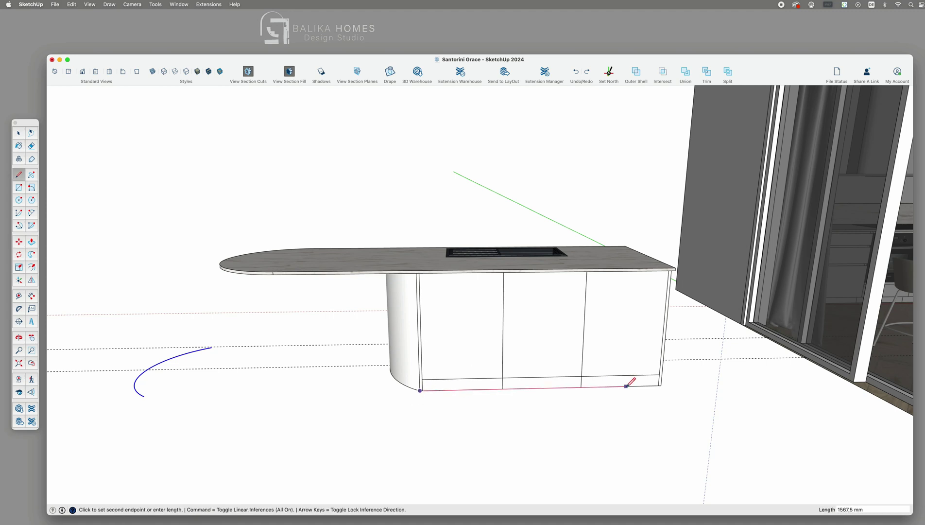
pyautogui.click(659, 385)
pyautogui.press('space')
pyautogui.click(647, 388)
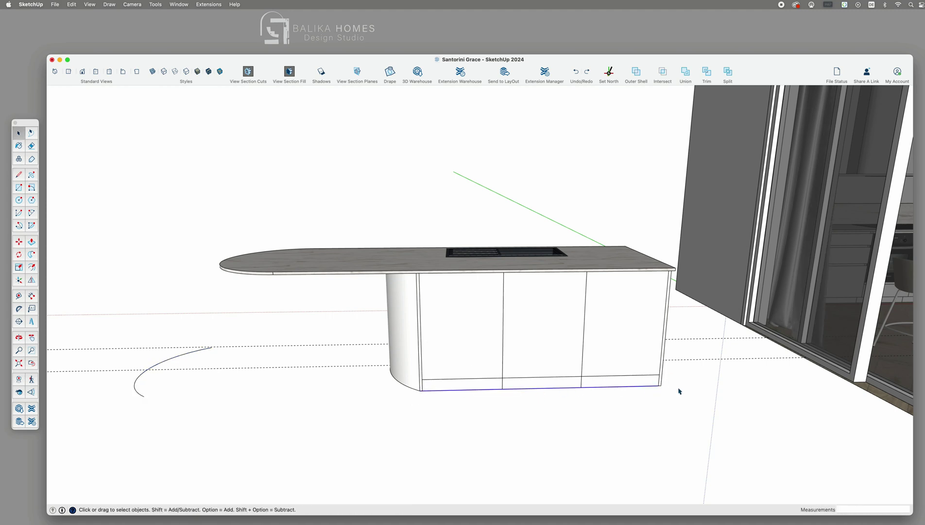
# Place the copied front line so that it starts at the front endpoint of the moved arc
pyautogui.scroll(5, 679, 391)
pyautogui.scroll(-5, 652, 388)
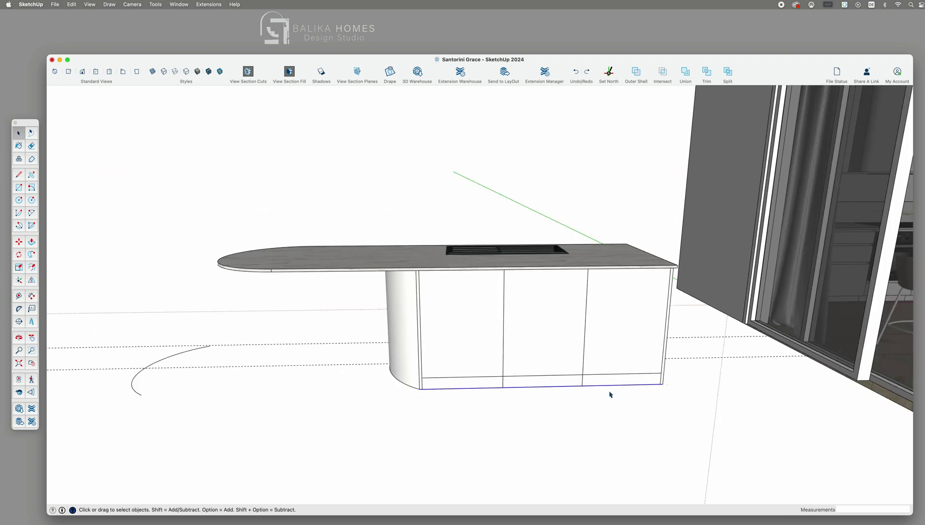
pyautogui.press('l')
pyautogui.click(365, 390)
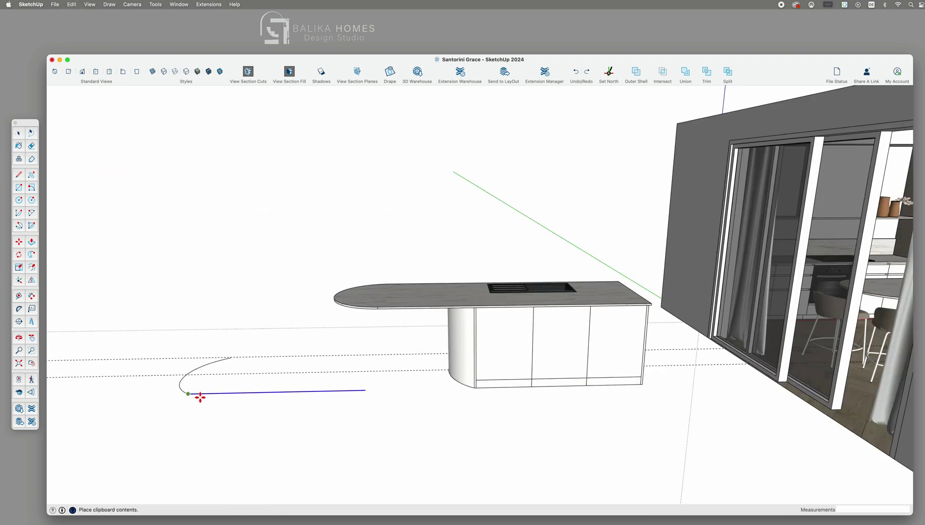
pyautogui.click(188, 393)
pyautogui.press('space')
# Open the island's flat end panel, copy its bottom outer edge and leave the group
pyautogui.moveTo(591, 413); pyautogui.dragTo(523, 429, button='middle')
pyautogui.press('space')
pyautogui.doubleClick(522, 402)
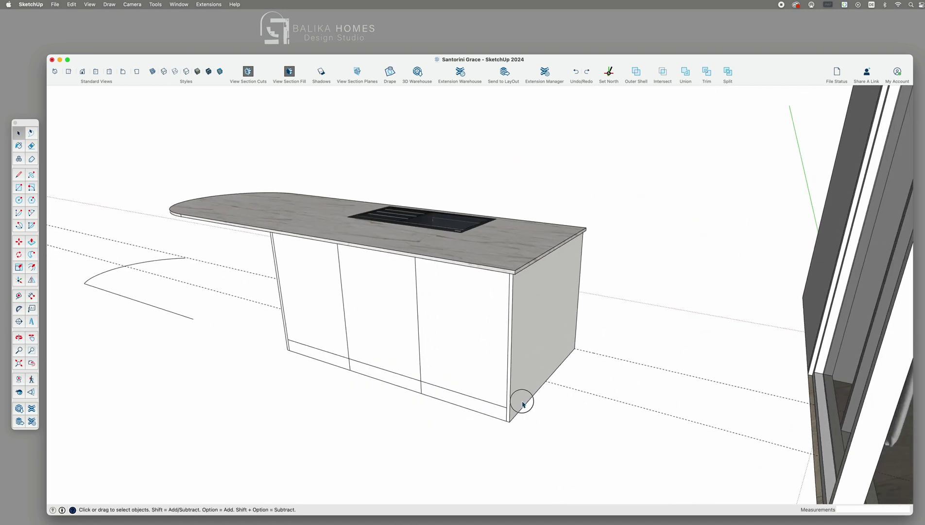
pyautogui.doubleClick(517, 416)
pyautogui.doubleClick(517, 419)
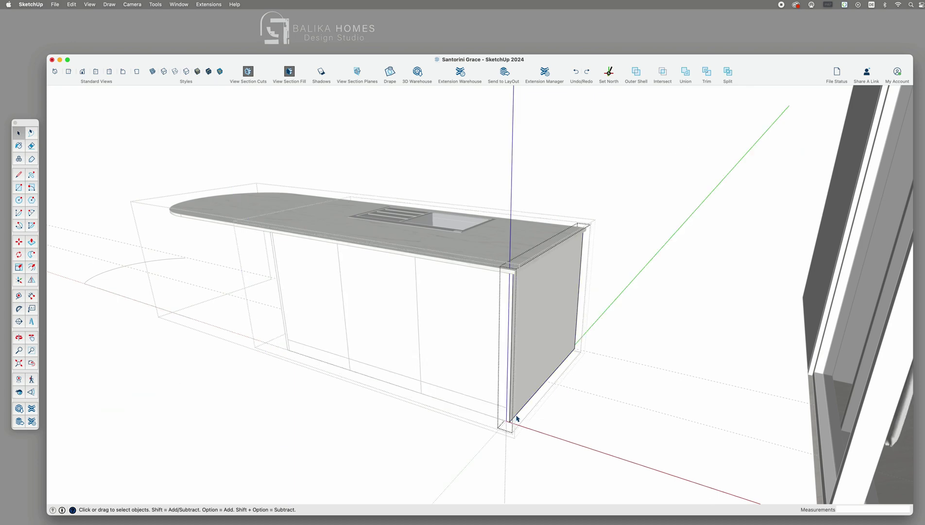
pyautogui.click(517, 419)
pyautogui.press('Escape')
pyautogui.press('Escape')
pyautogui.press('Escape')
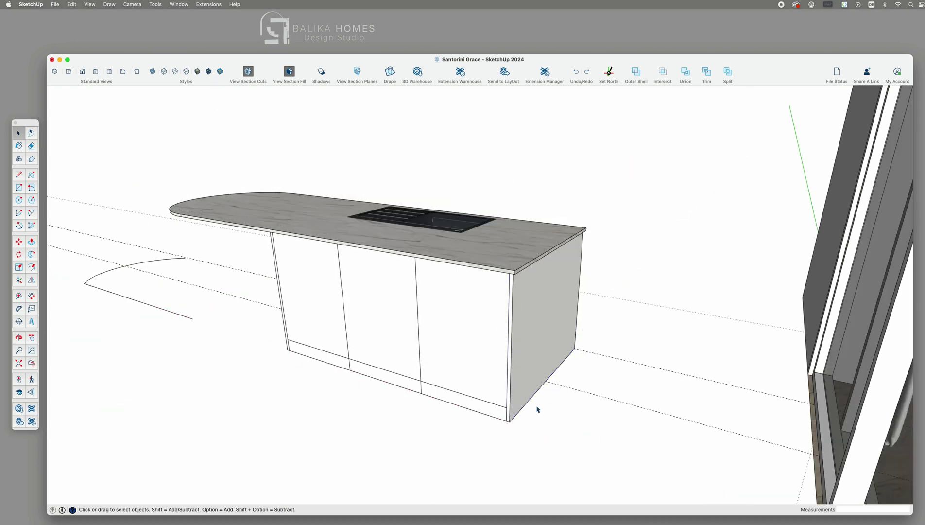
# Paste the end panel's edge in place and move it 3000 mm along the red axis to the free end of the front line
pyautogui.click(71, 4)
pyautogui.click(103, 65)
pyautogui.press('m')
pyautogui.click(509, 423)
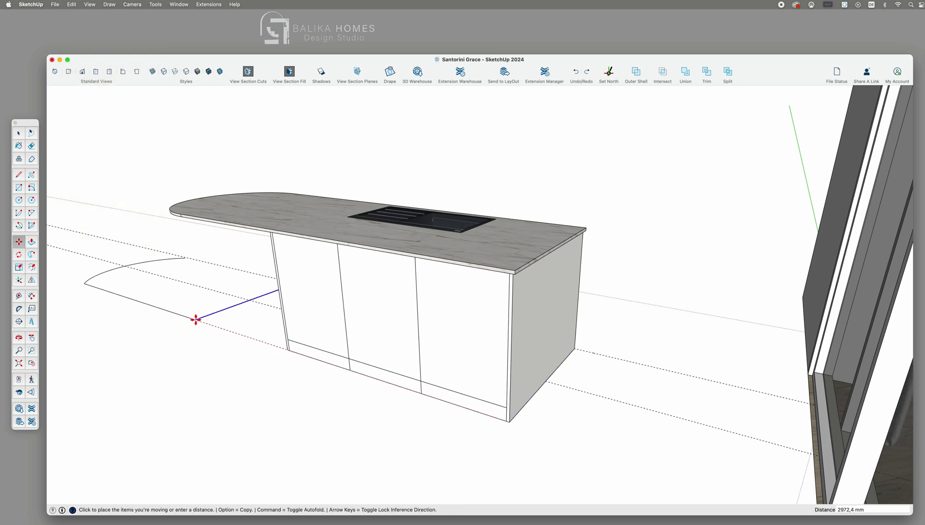
pyautogui.scroll(5, 196, 320)
pyautogui.write('3000')
pyautogui.press('Return')
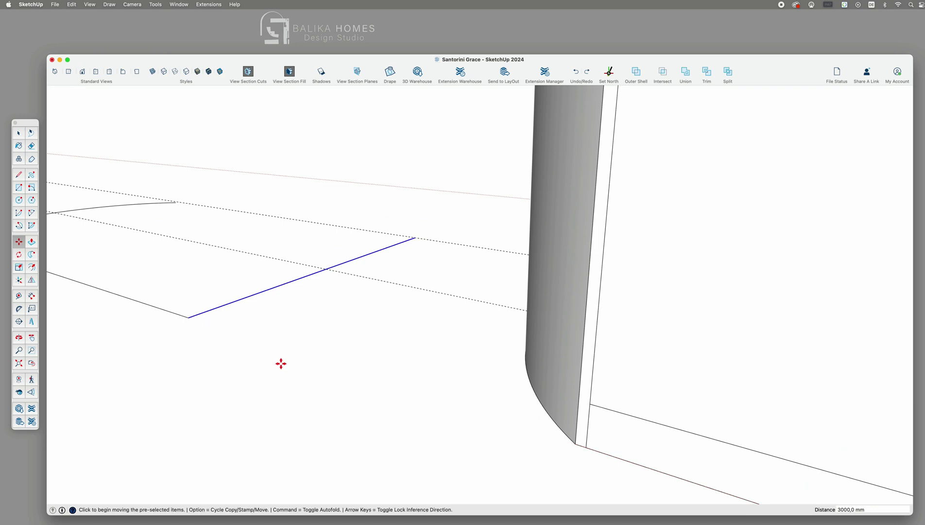
pyautogui.scroll(-2, 307, 371)
pyautogui.moveTo(307, 372); pyautogui.dragTo(467, 409, button='middle')
pyautogui.press('space')
pyautogui.click(467, 409)
# Select the arc, the front line and the end line together and weld them into one curve
pyautogui.click(172, 352)
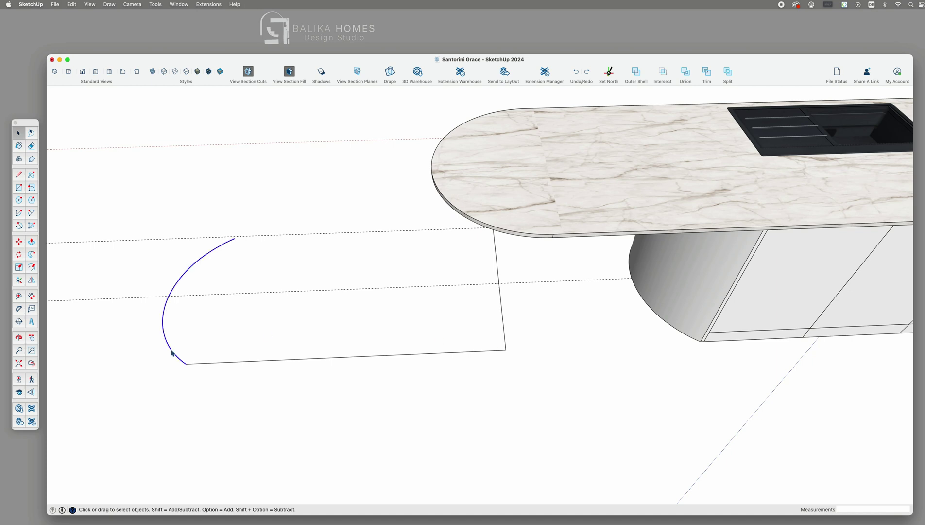
pyautogui.press('o')
pyautogui.moveTo(520, 307); pyautogui.dragTo(472, 199)
pyautogui.scroll(4, 420, 202)
pyautogui.moveTo(403, 204); pyautogui.dragTo(596, 213, button='middle')
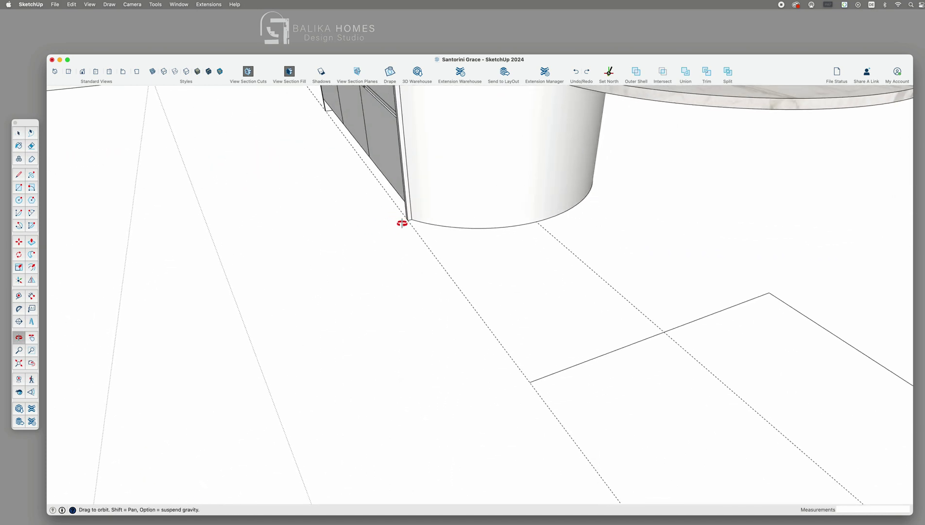
pyautogui.moveTo(675, 300); pyautogui.dragTo(598, 255)
pyautogui.moveTo(597, 255); pyautogui.dragTo(418, 263)
pyautogui.scroll(-3, 359, 275)
pyautogui.moveTo(359, 275); pyautogui.dragTo(411, 314, button='middle')
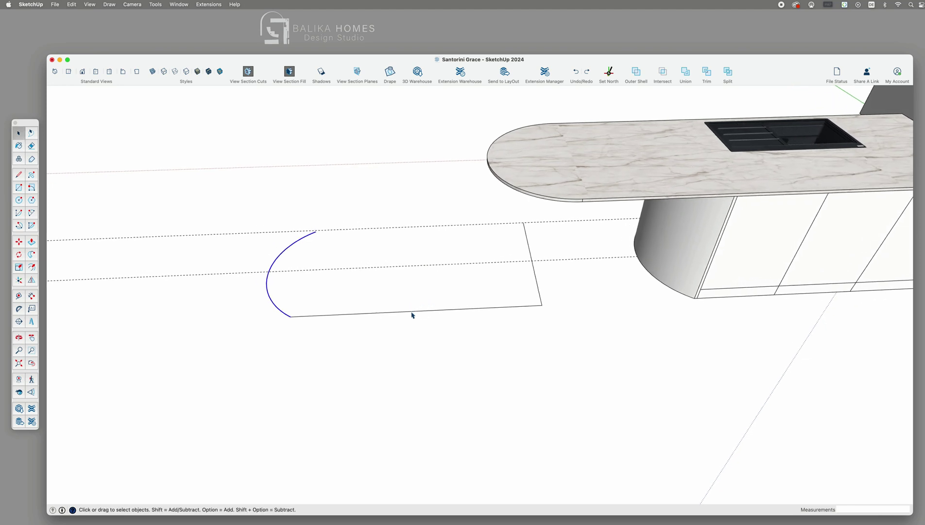
pyautogui.click(413, 312)
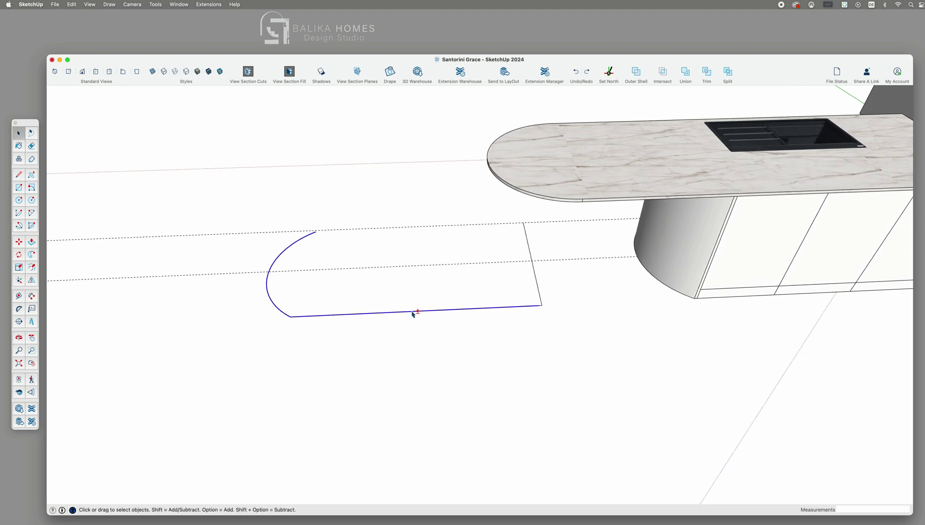
pyautogui.keyDown('shift'); pyautogui.click(541, 303); pyautogui.keyUp('shift')
pyautogui.scroll(2, 520, 303)
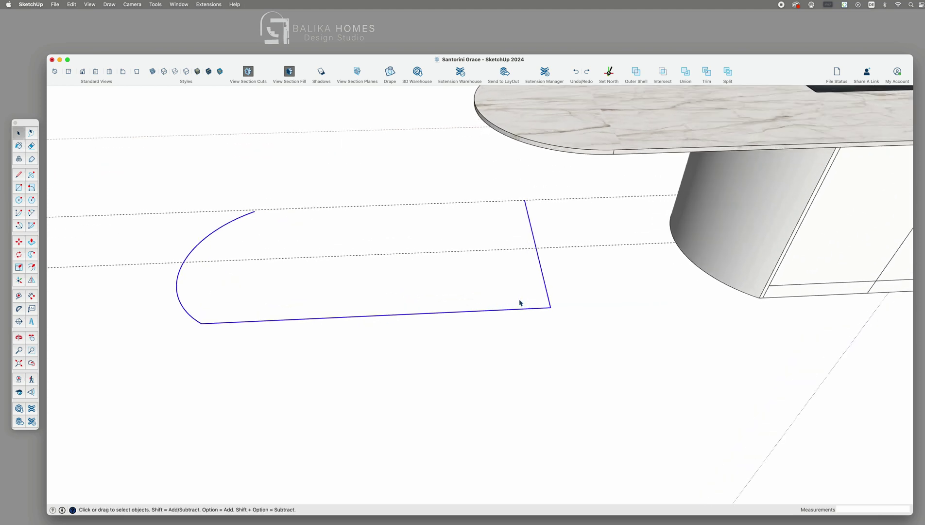
pyautogui.rightClick(548, 295)
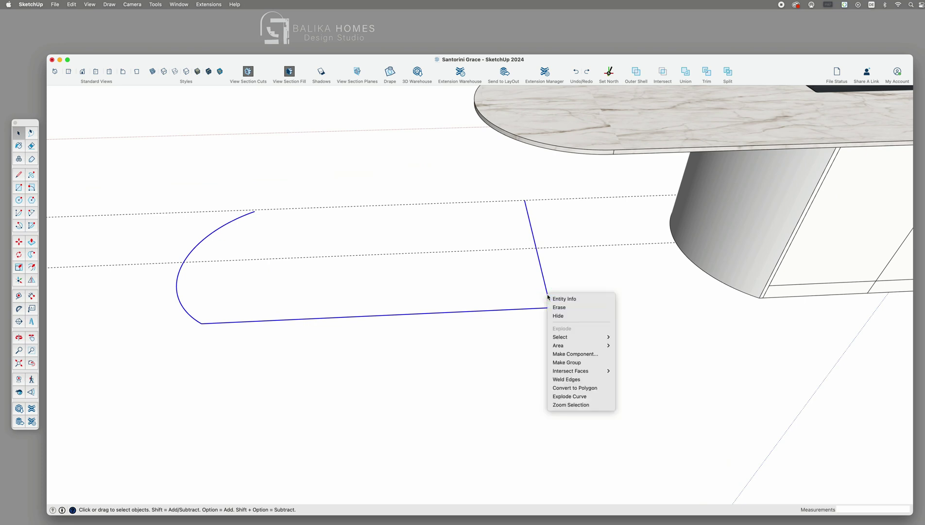
pyautogui.click(566, 380)
pyautogui.click(569, 358)
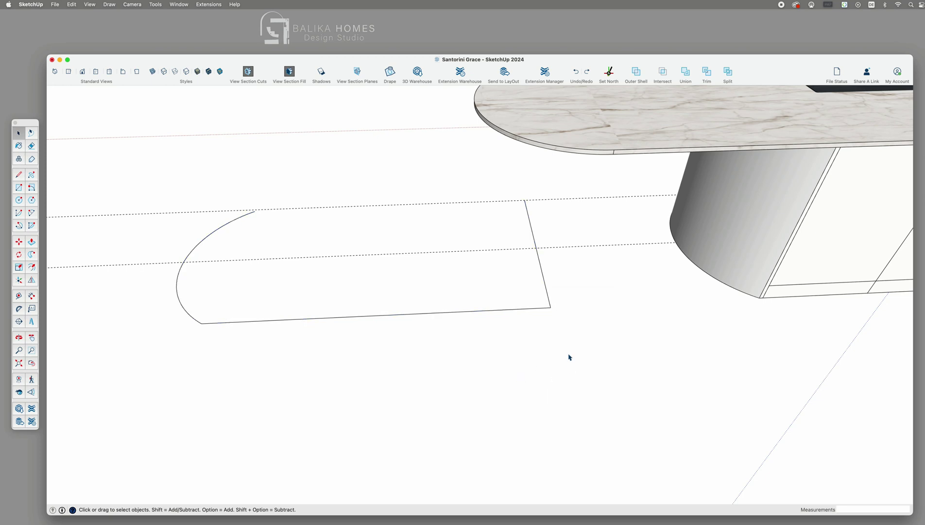
# Select the welded outline and display its Entity Info beside it to read the curve's length
pyautogui.click(546, 311)
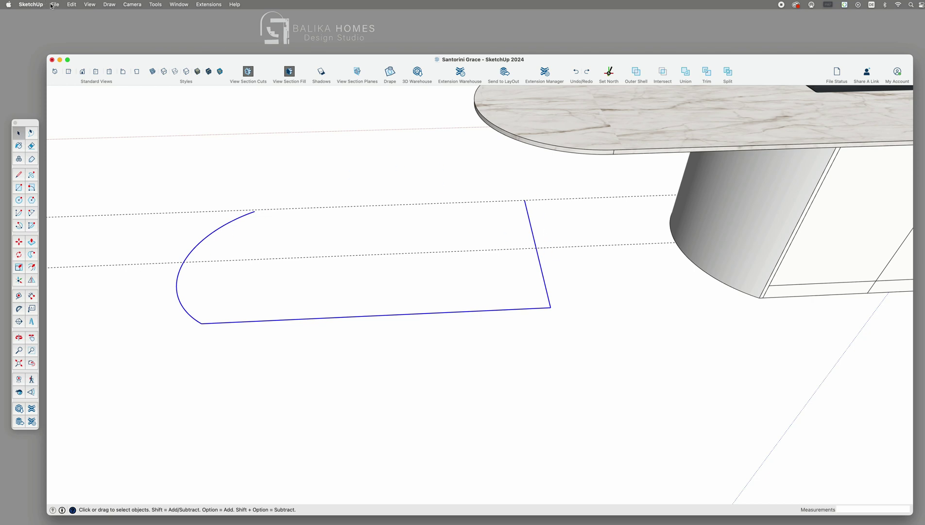
pyautogui.click(201, 4)
pyautogui.moveTo(178, 4)
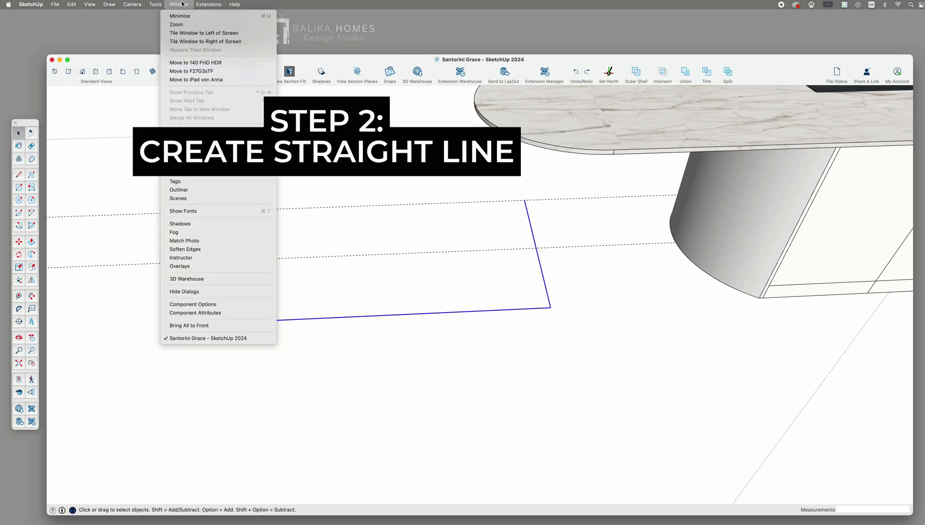
pyautogui.click(184, 143)
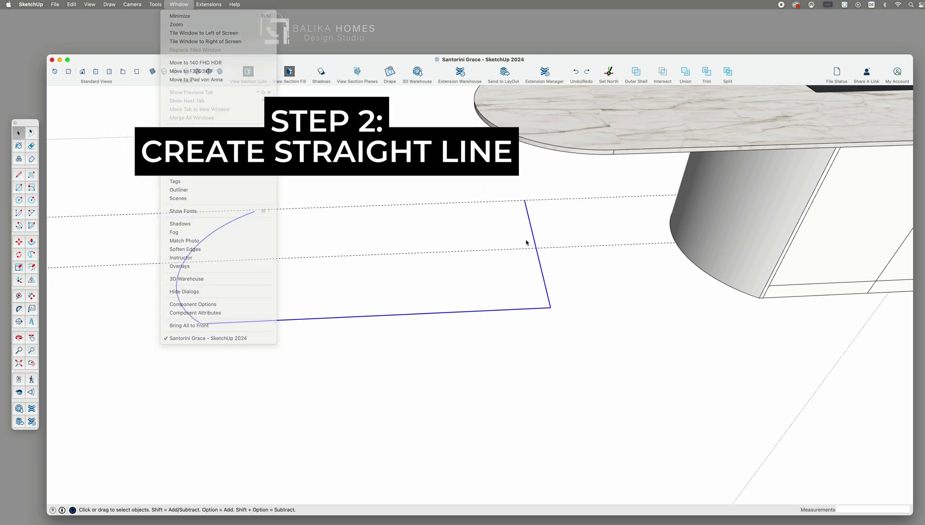
pyautogui.moveTo(710, 120); pyautogui.dragTo(639, 236)
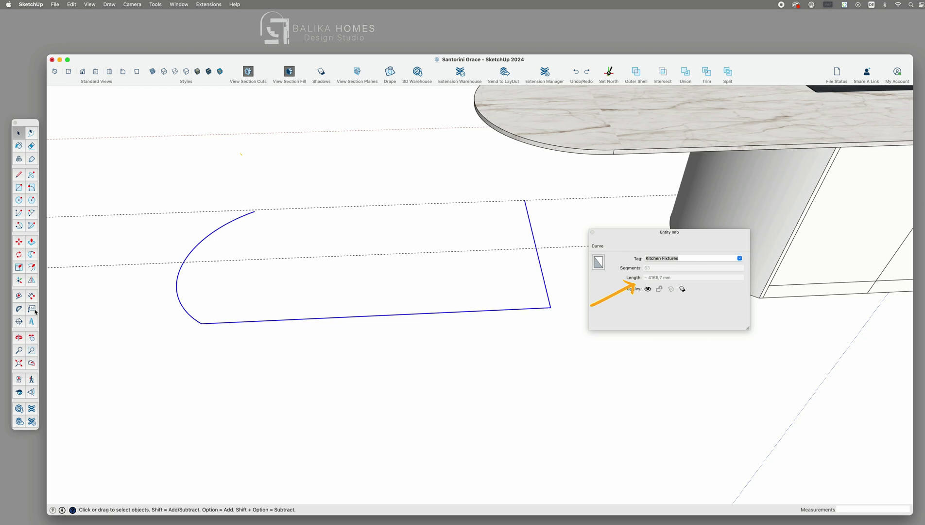
# Draw a straight line 4166,7 mm long along the red axis in front of the welded outline
pyautogui.click(19, 176)
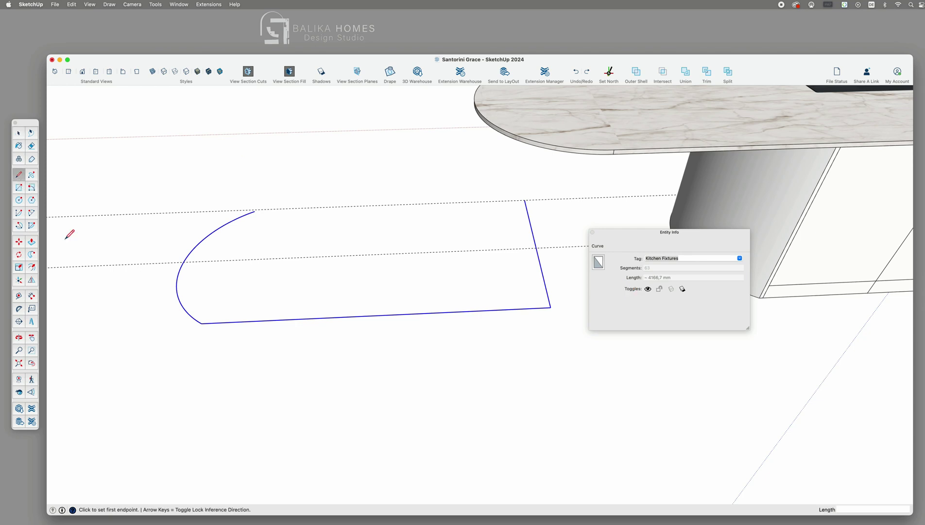
pyautogui.click(117, 438)
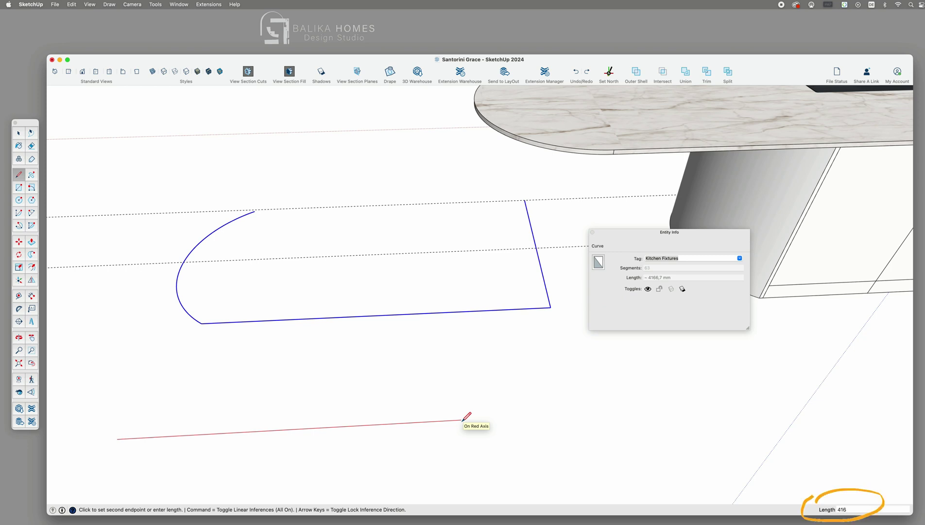
pyautogui.write('4166,7')
pyautogui.press('Return')
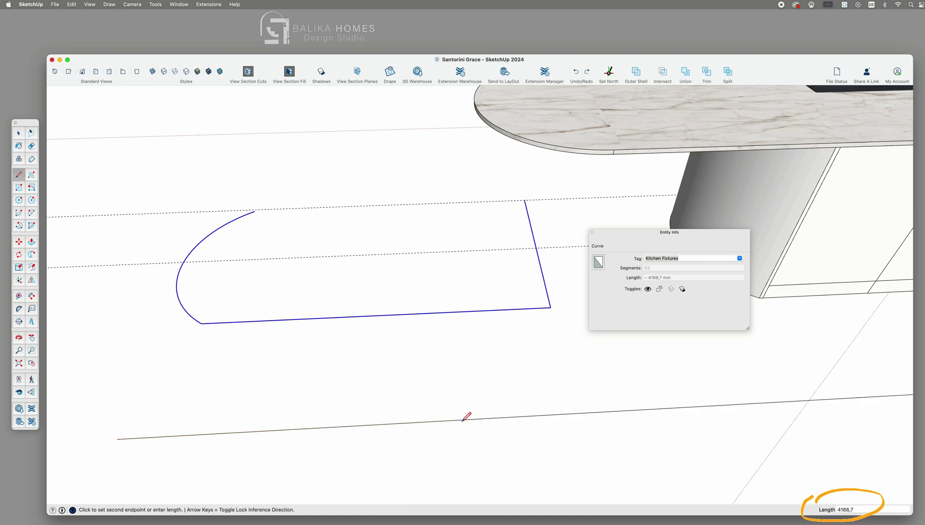
pyautogui.scroll(-5, 466, 417)
pyautogui.press('space')
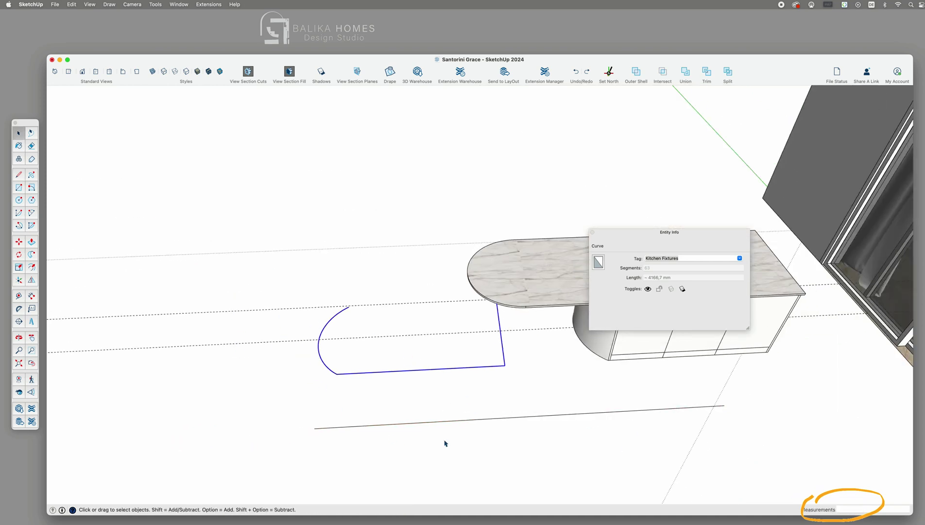
# Move the straight line along the red axis until its island-side end aligns with the outline's front corner
pyautogui.click(516, 417)
pyautogui.press('m')
pyautogui.click(724, 406)
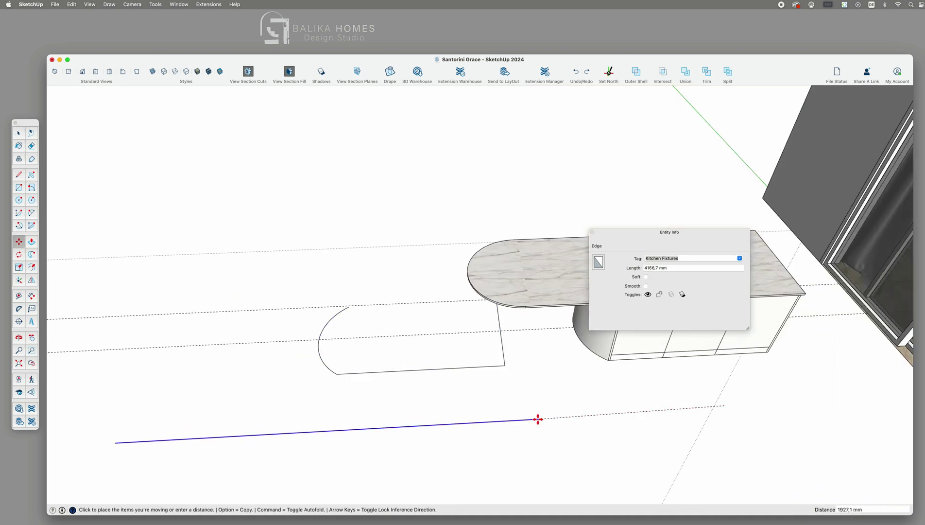
pyautogui.click(502, 417)
pyautogui.press('space')
pyautogui.click(524, 407)
pyautogui.scroll(-3, 521, 406)
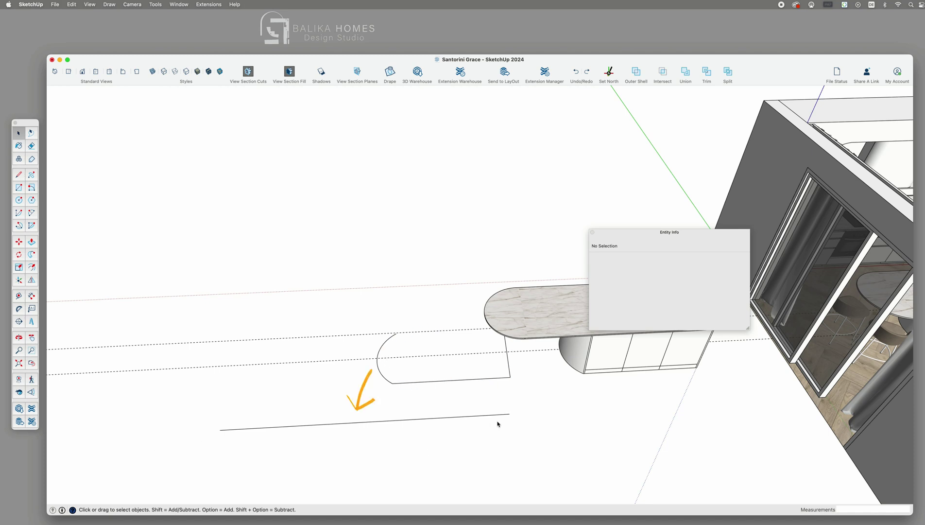
# Select the straight line in front of the outline and make it a group
pyautogui.moveTo(491, 431); pyautogui.dragTo(320, 380, button='middle')
pyautogui.press('space')
pyautogui.click(282, 390)
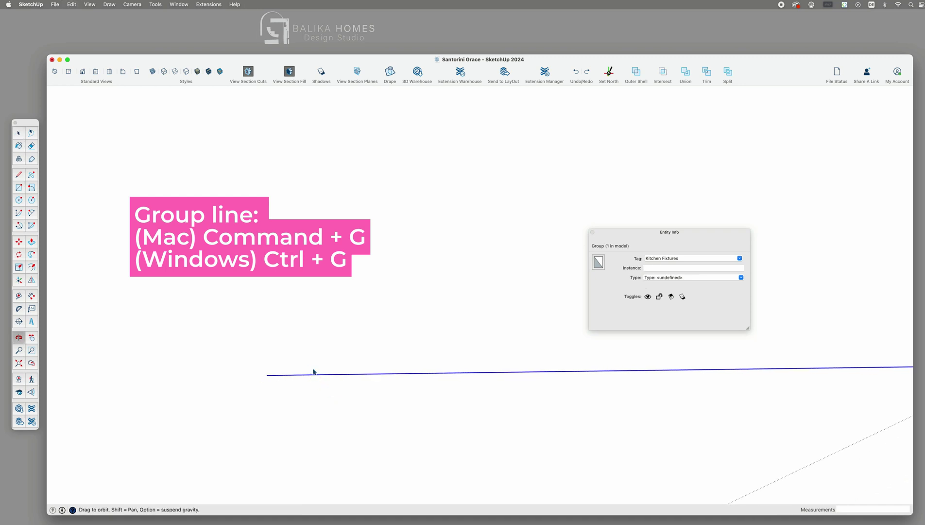
pyautogui.press('super+g')
pyautogui.moveTo(308, 379); pyautogui.dragTo(311, 381, button='middle')
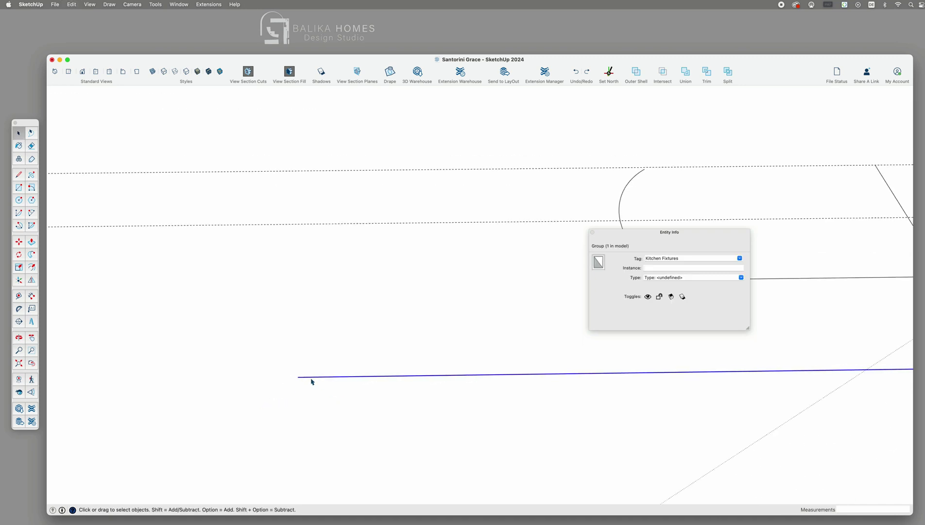
pyautogui.rightClick(314, 380)
pyautogui.click(308, 378)
pyautogui.rightClick(308, 378)
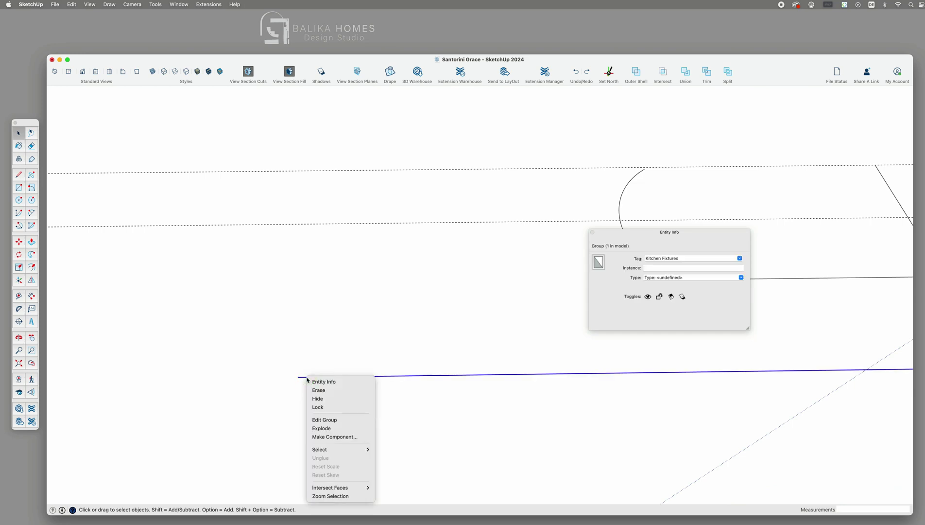
pyautogui.click(278, 410)
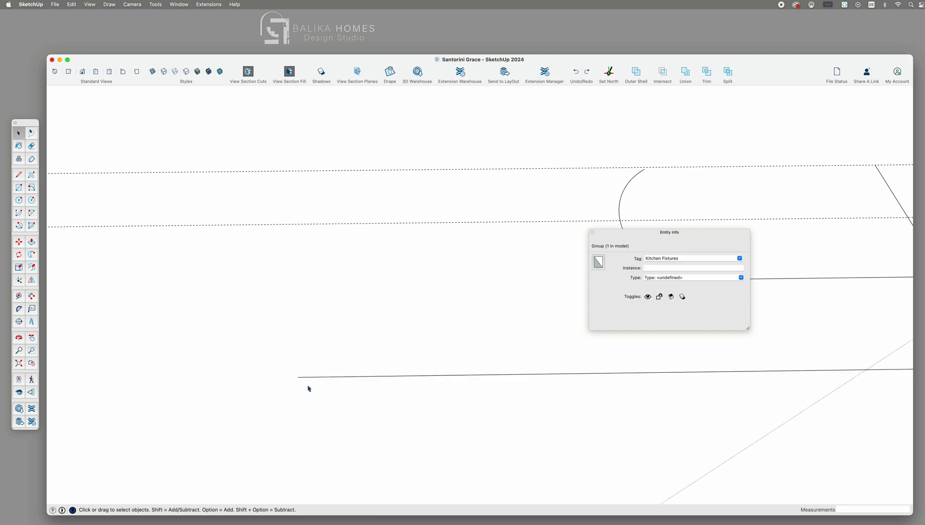
# Place a guide line with the Tape Measure through the straight line's far end from the island, crossing it at a right angle
pyautogui.scroll(3, 307, 385)
pyautogui.press('t')
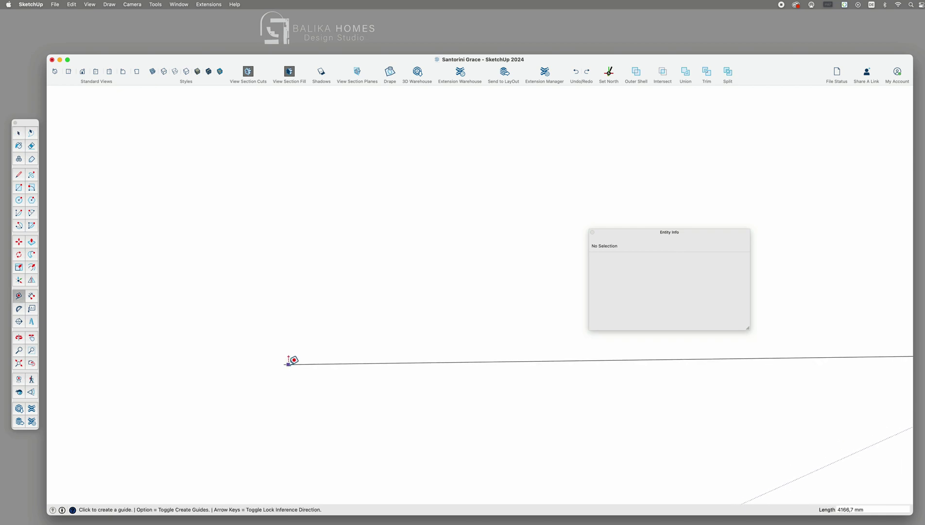
pyautogui.scroll(-4, 372, 360)
pyautogui.scroll(-3, 364, 359)
pyautogui.click(748, 410)
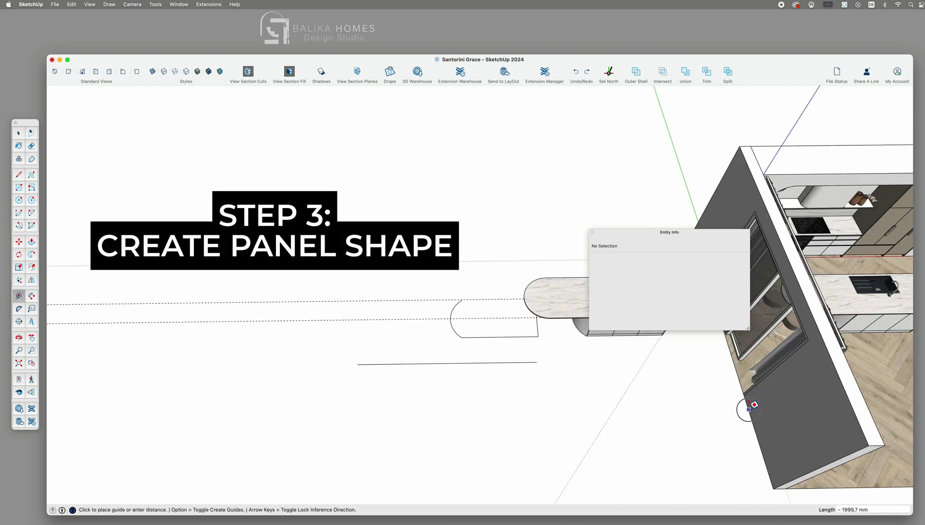
pyautogui.press('Escape')
pyautogui.scroll(4, 362, 364)
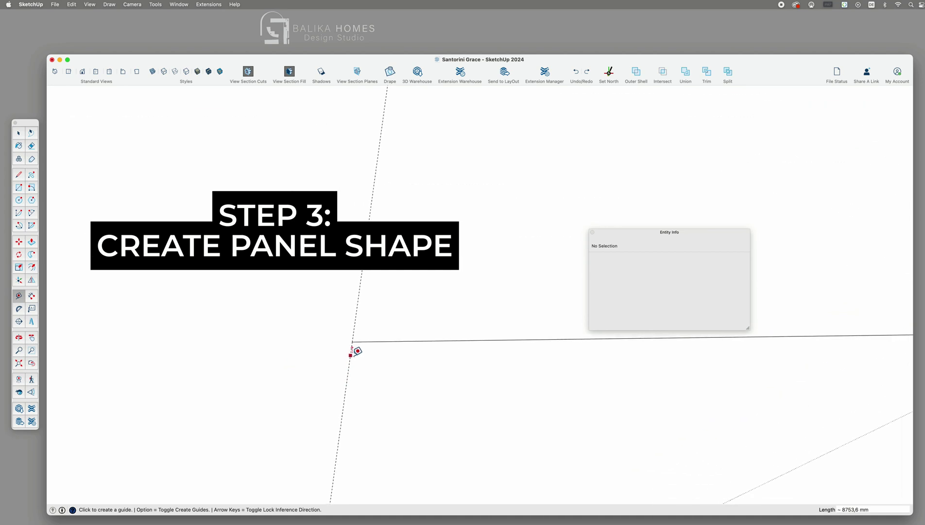
# Add a parallel guide 35 mm inward from the end guide and another guide 20 mm in front of the straight line
pyautogui.click(353, 339)
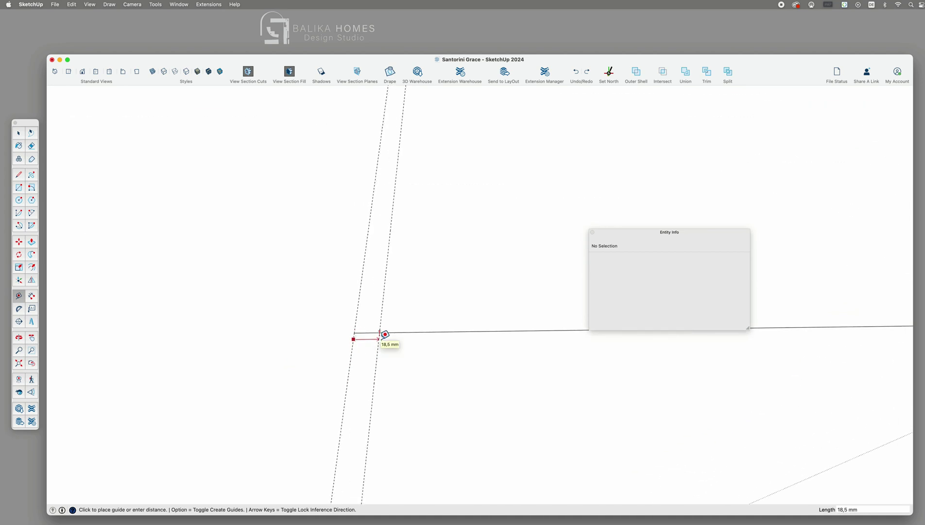
pyautogui.write('35')
pyautogui.press('Return')
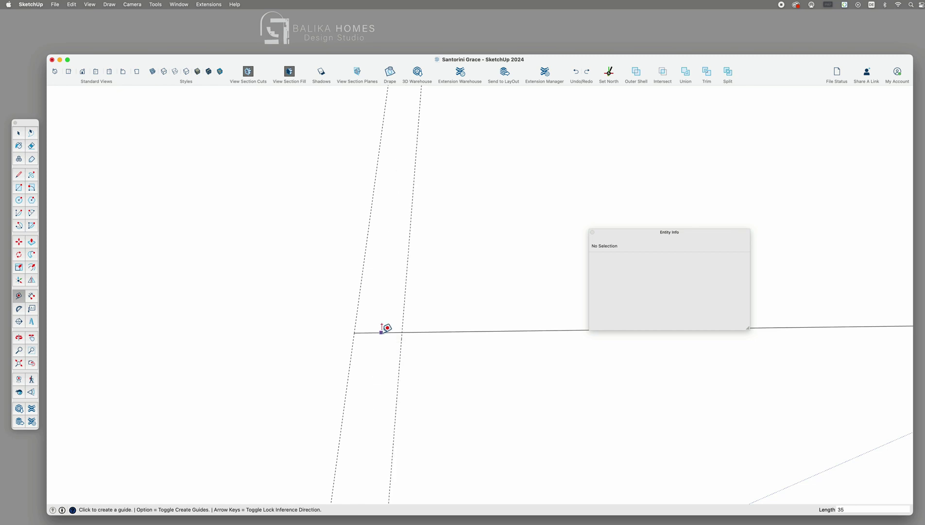
pyautogui.click(381, 332)
pyautogui.write('20')
pyautogui.press('Return')
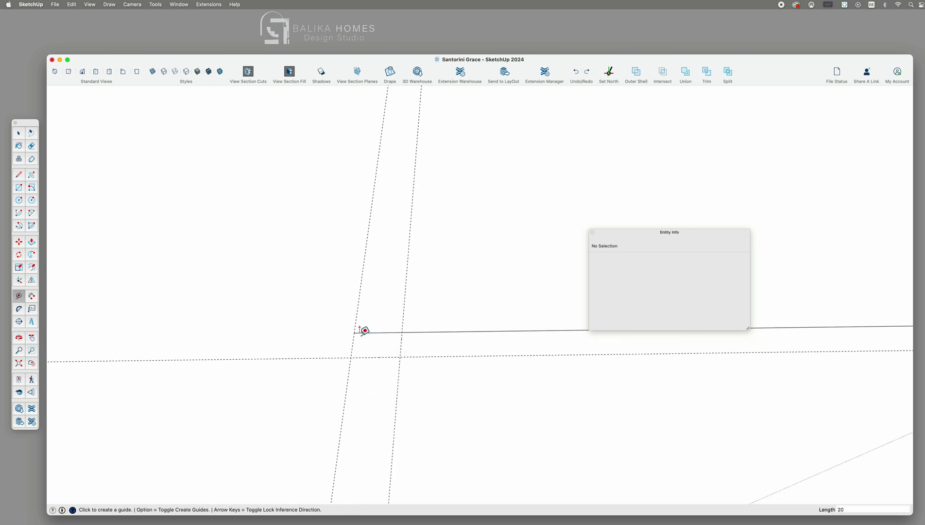
# Draw the panel profile's straight back edge between the two cross guides, plus a short side edge forward along each guide
pyautogui.scroll(-3, 367, 337)
pyautogui.scroll(5, 370, 339)
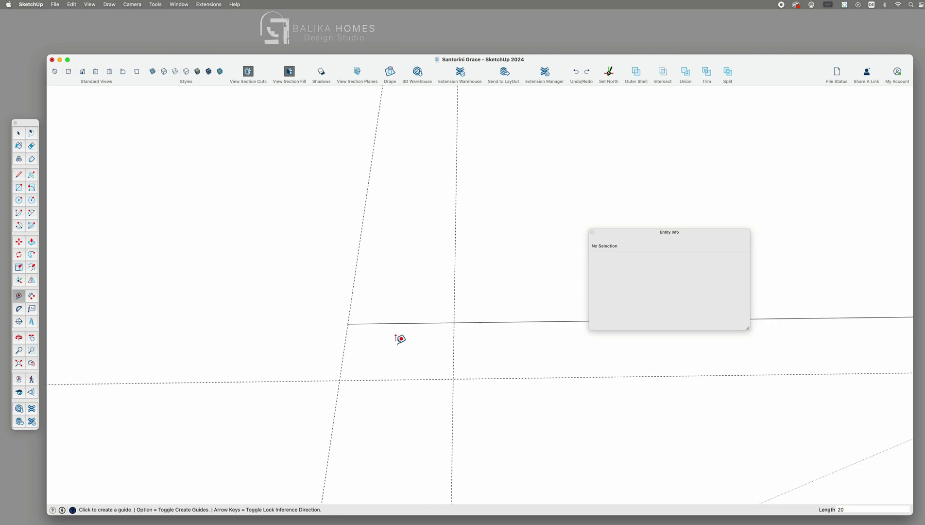
pyautogui.press('l')
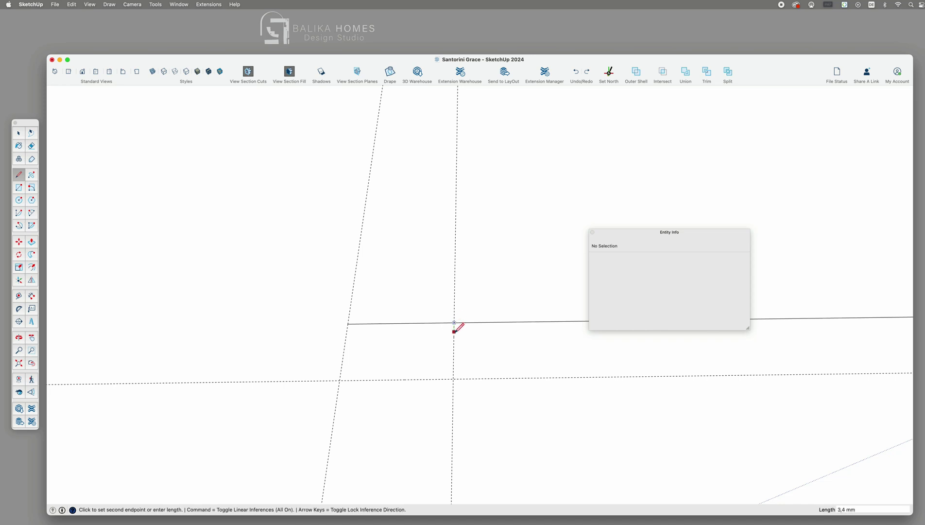
pyautogui.click(454, 335)
pyautogui.scroll(1, 367, 329)
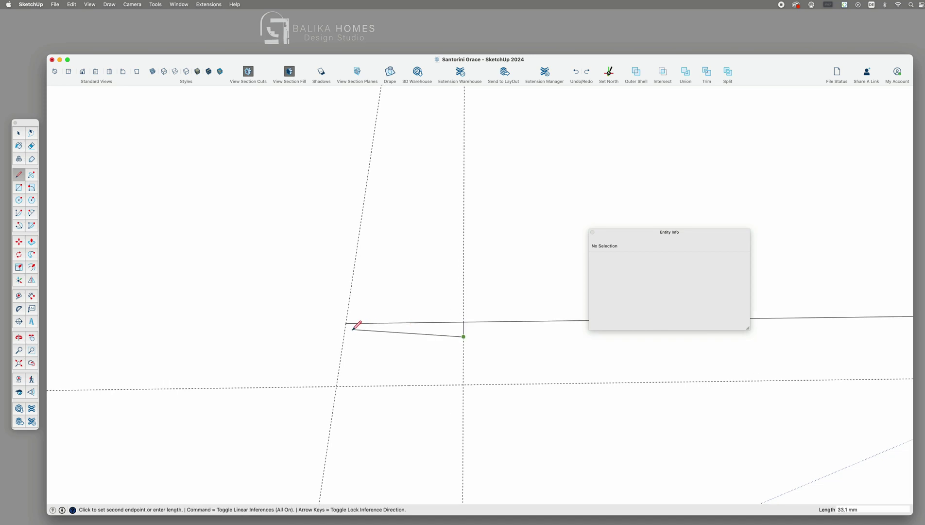
pyautogui.press('Escape')
pyautogui.click(463, 322)
pyautogui.click(345, 323)
pyautogui.click(344, 339)
pyautogui.press('Escape')
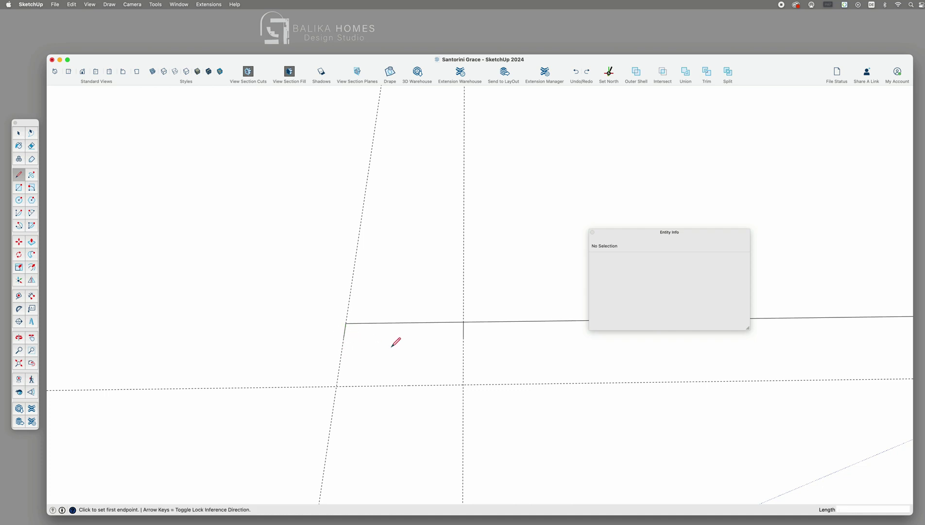
# Close the profile's front with an arc between the two side edges, bulging 15 mm out to the front guide
pyautogui.press('a')
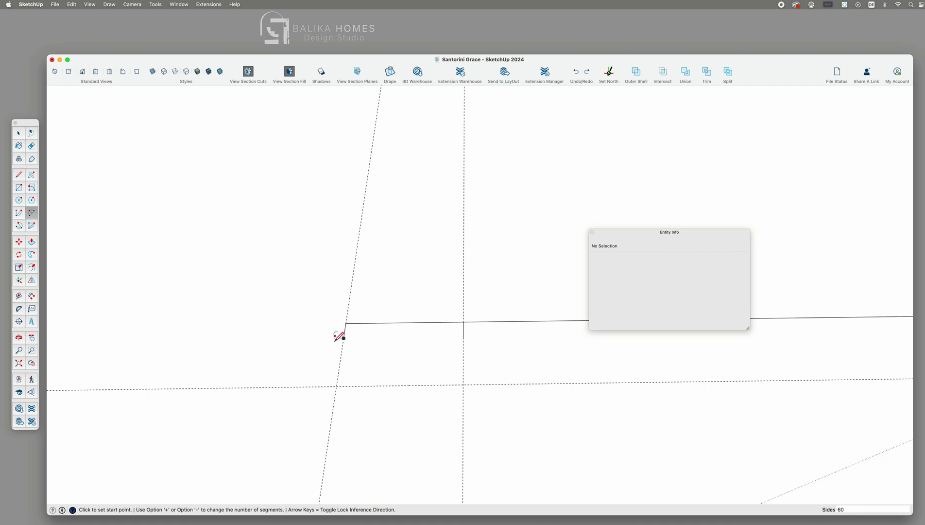
pyautogui.click(344, 339)
pyautogui.click(464, 337)
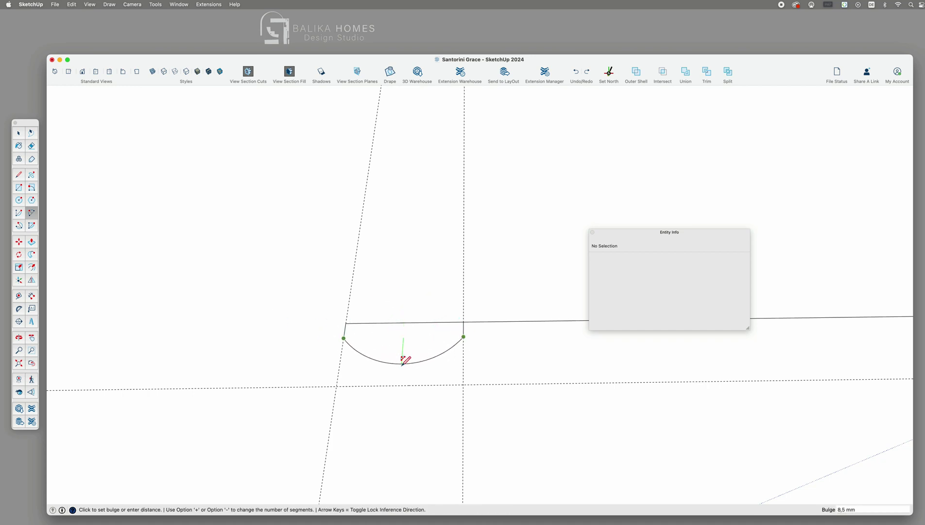
pyautogui.click(397, 384)
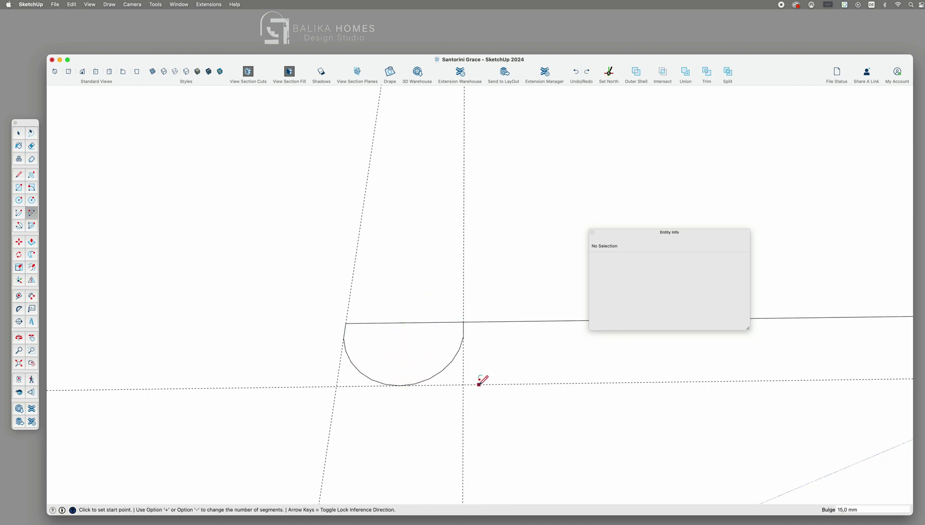
# Try 60 segments for the profile's arc, and set its segment count to 30
pyautogui.press('space')
pyautogui.click(440, 375)
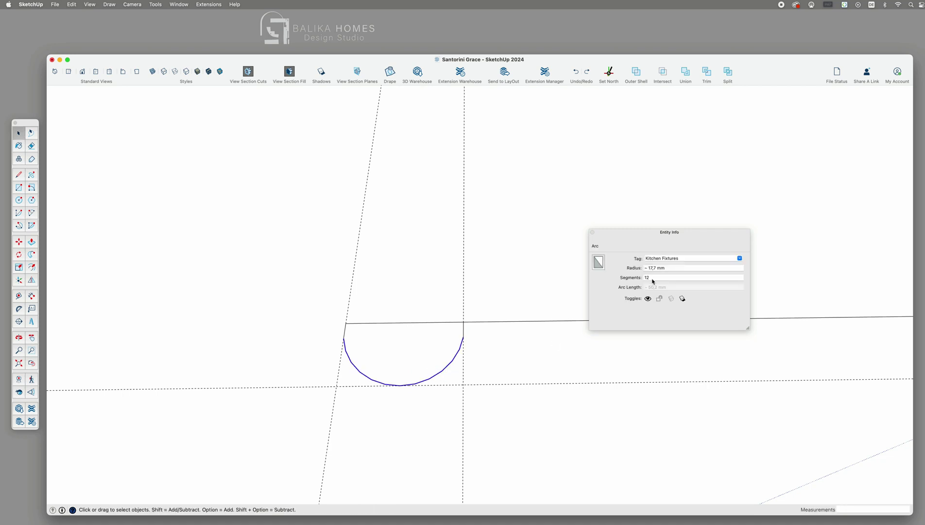
pyautogui.click(673, 278)
pyautogui.write('60')
pyautogui.press('Return')
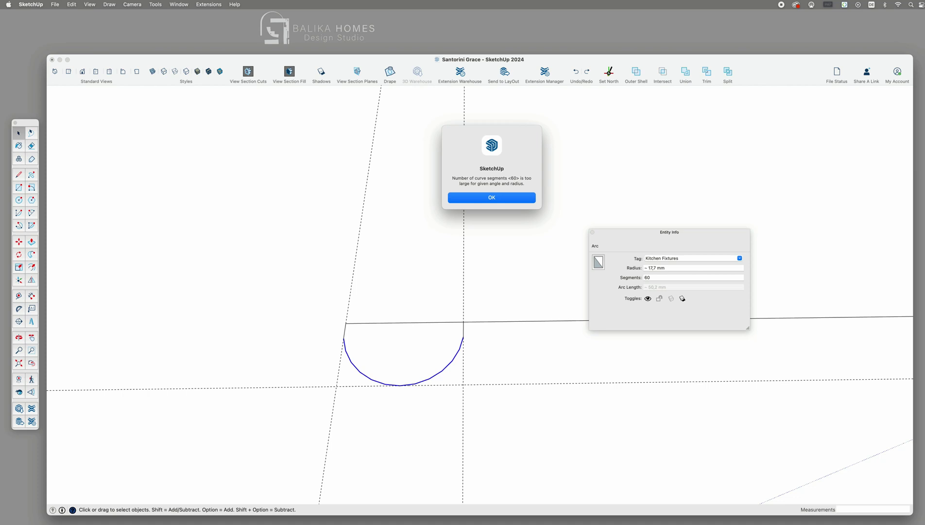
pyautogui.press('Return')
pyautogui.write('30')
pyautogui.press('Return')
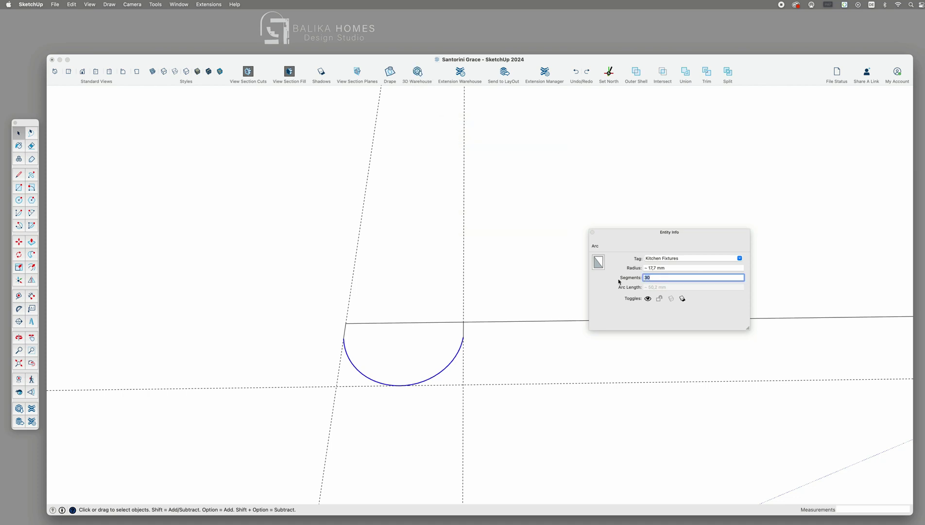
# Delete the construction guides around the panel profile
pyautogui.click(508, 349)
pyautogui.click(480, 344)
pyautogui.scroll(5, 465, 341)
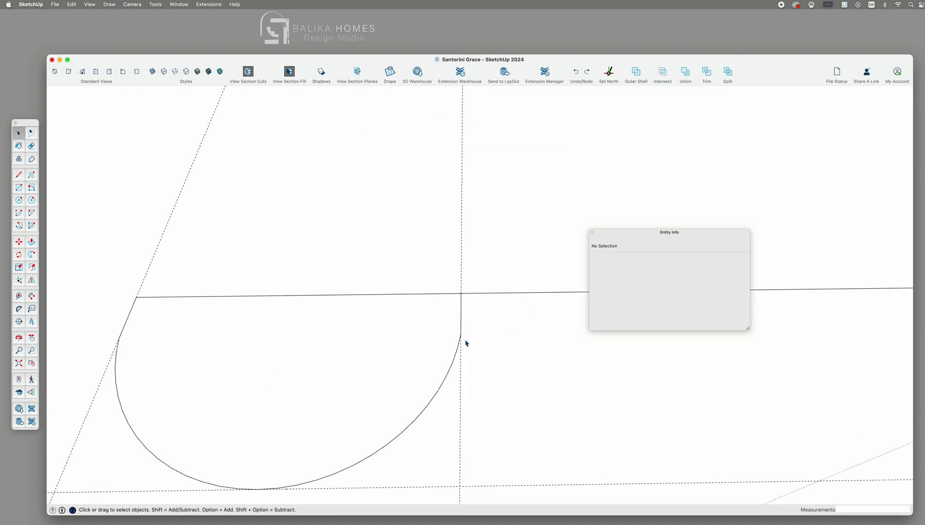
pyautogui.click(460, 344)
pyautogui.click(461, 346)
pyautogui.press('Delete')
pyautogui.scroll(-5, 497, 342)
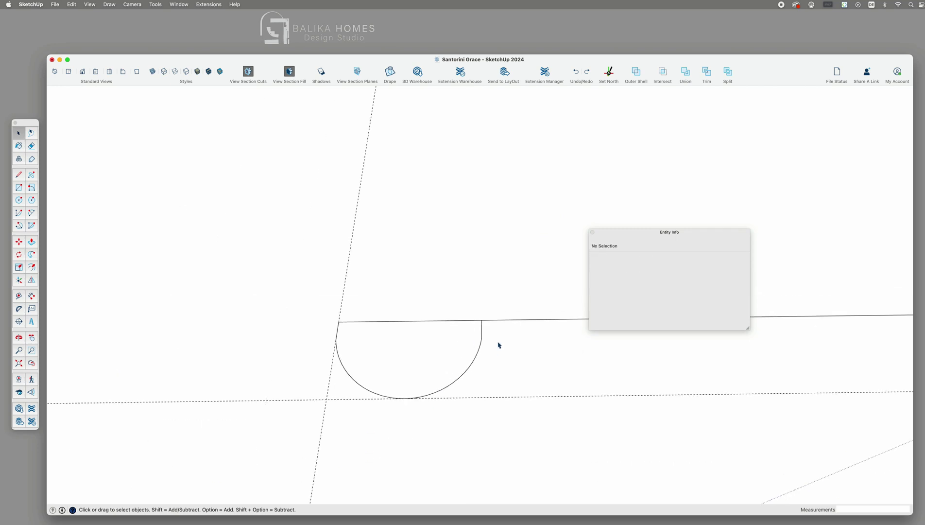
pyautogui.click(342, 305)
pyautogui.press('Delete')
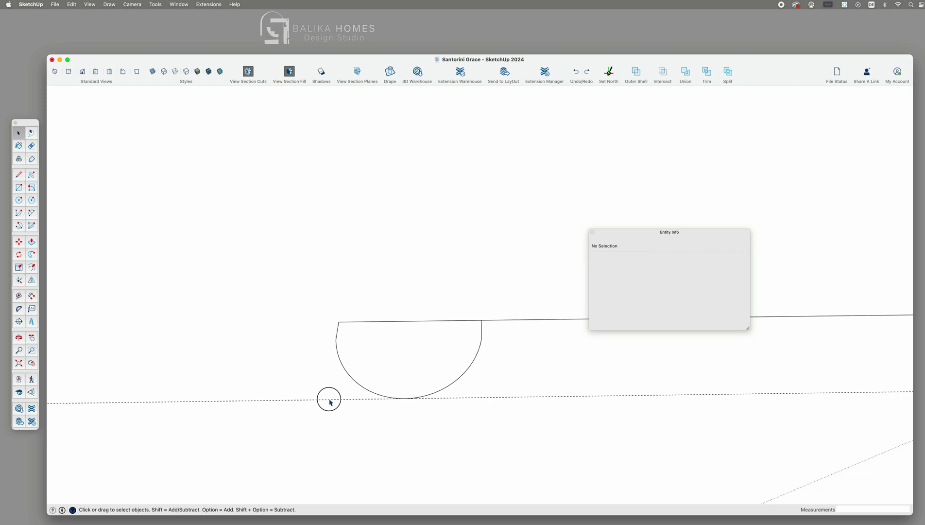
# Make the profile's face and all its edges a component named Fluted Panel
pyautogui.click(378, 362)
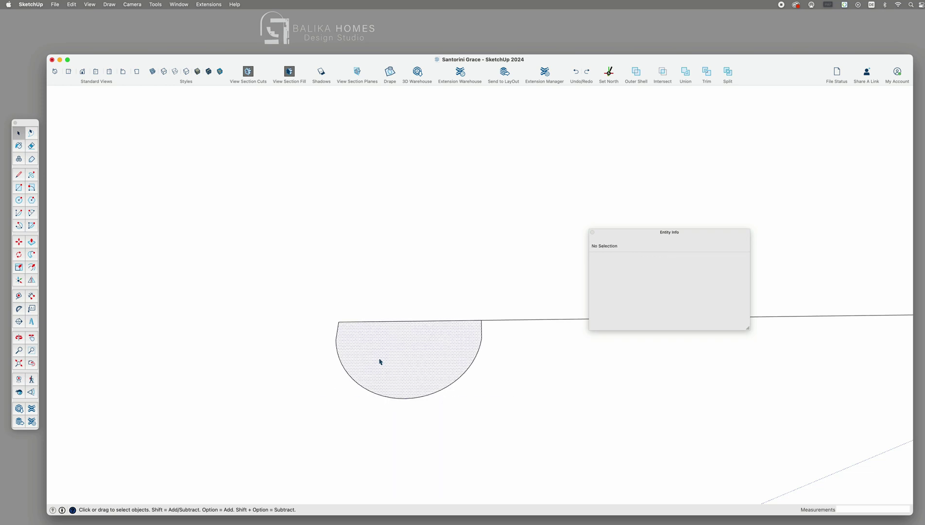
pyautogui.doubleClick(416, 342)
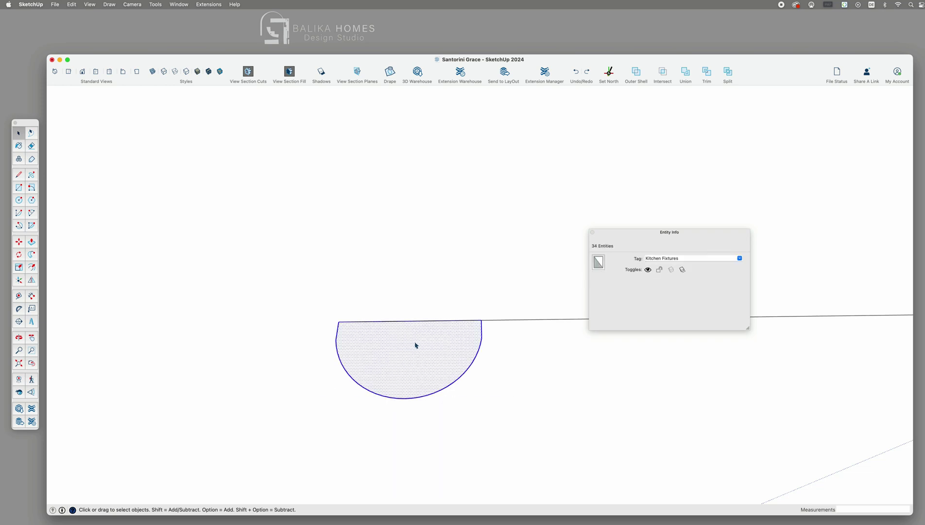
pyautogui.rightClick(387, 343)
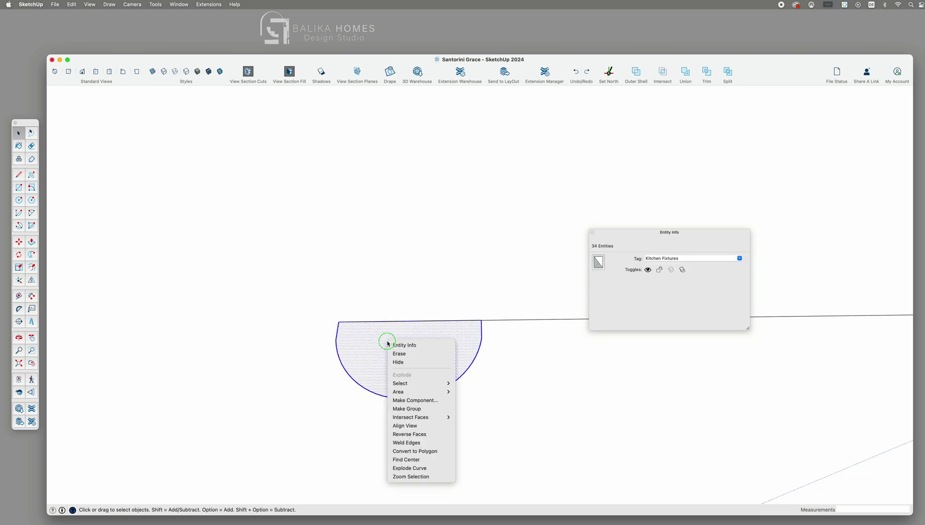
pyautogui.click(420, 401)
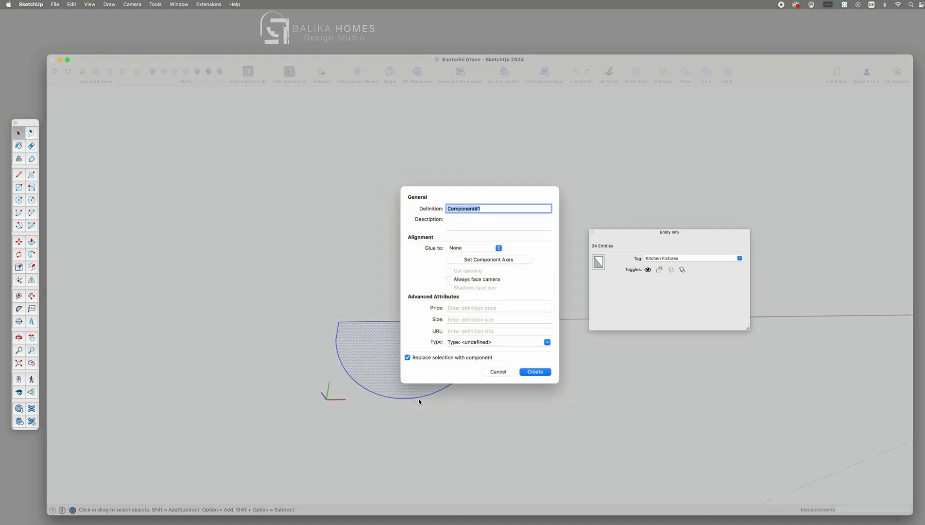
pyautogui.write('Fluted Panel')
pyautogui.click(535, 371)
pyautogui.scroll(-3, 291, 379)
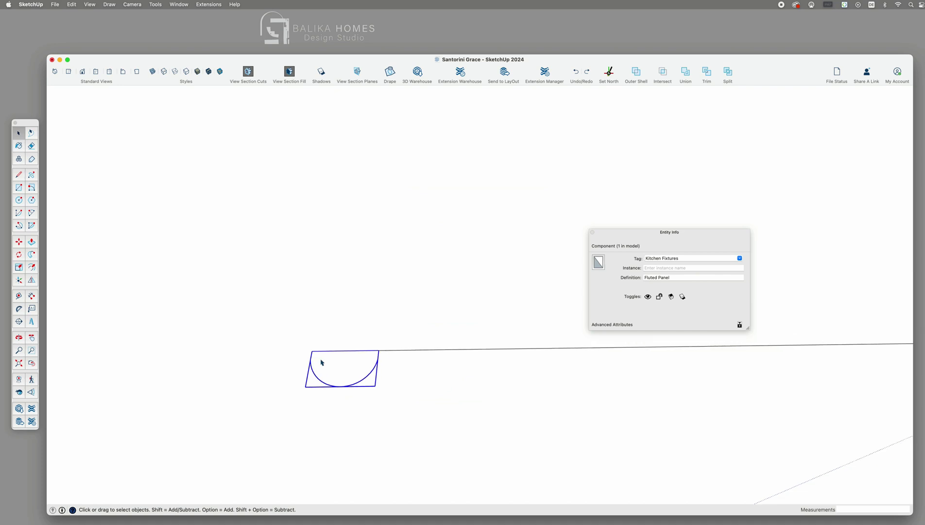
# Copy the Fluted Panel component 35 mm along the straight line so the copy sits flush against the original
pyautogui.press('m')
pyautogui.click(345, 361)
pyautogui.press('space')
pyautogui.press('m')
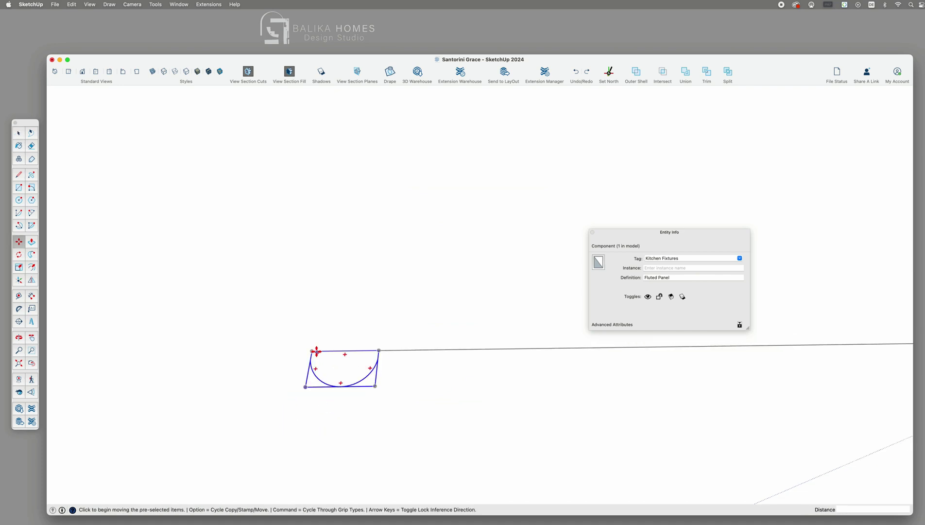
pyautogui.click(316, 350)
pyautogui.press('alt')
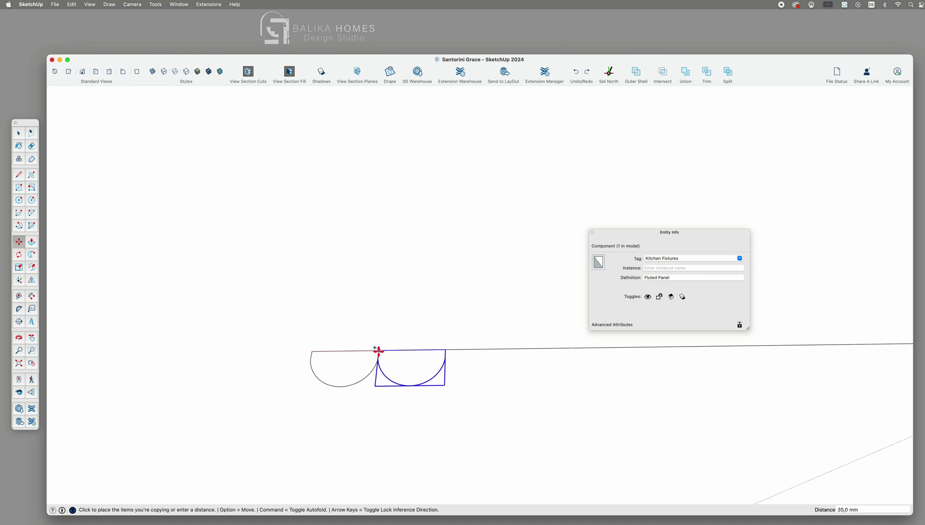
pyautogui.click(378, 351)
# Multiply the panel copy into an array of 100 copies along the straight line
pyautogui.scroll(8, 378, 350)
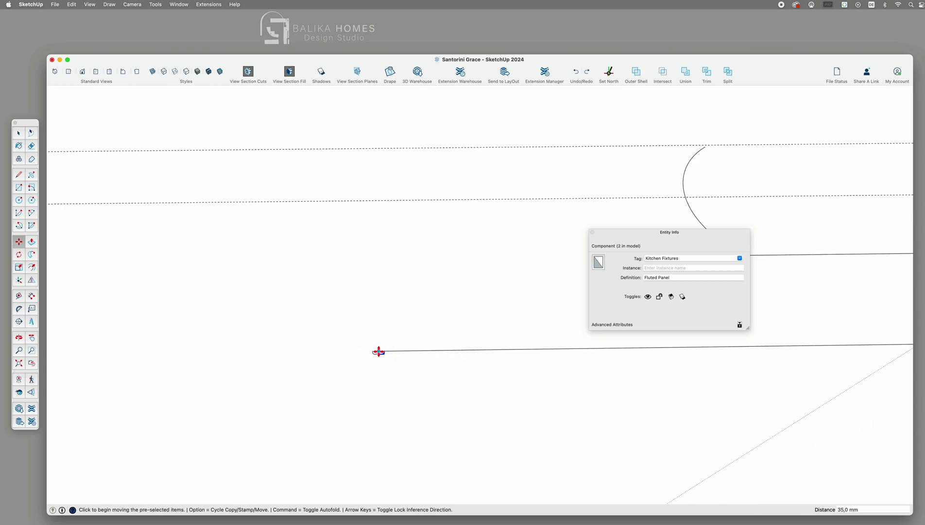
pyautogui.write('*')
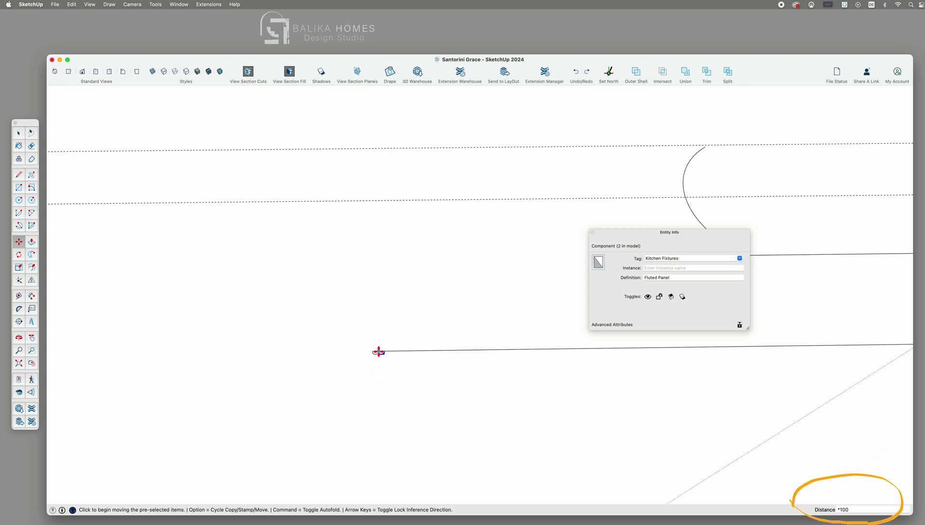
pyautogui.press('Return')
pyautogui.scroll(-5, 378, 351)
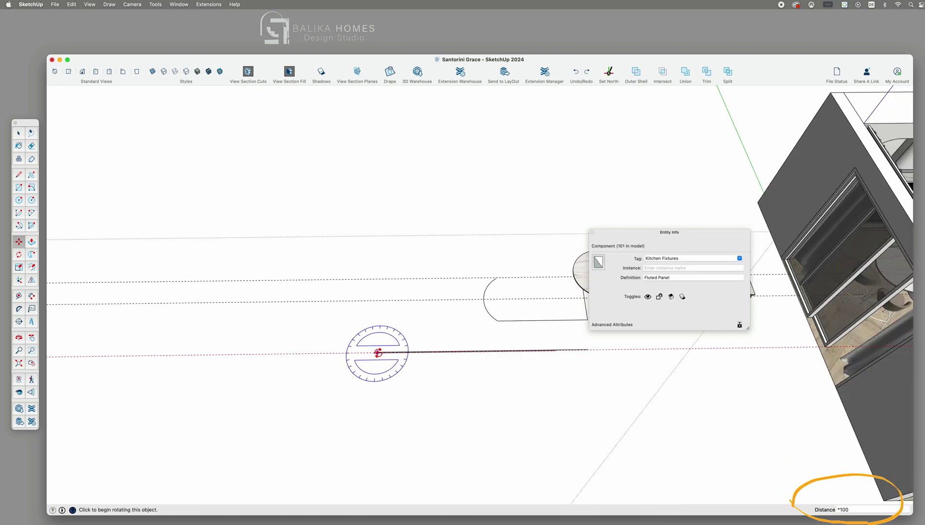
pyautogui.scroll(4, 580, 350)
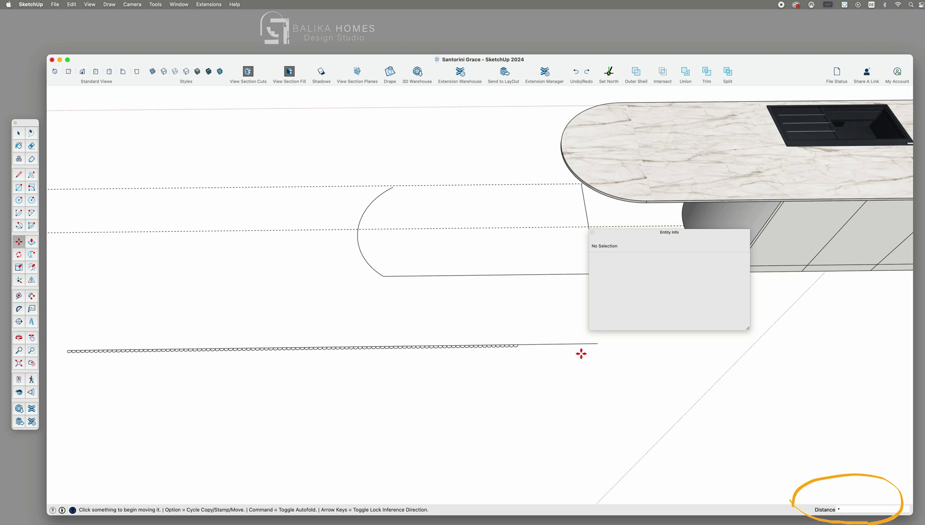
# Extend the panel array to 115 and finally 120 copies to cover the straight line's full length
pyautogui.write('*115')
pyautogui.press('Return')
pyautogui.write('*120')
pyautogui.press('Return')
# Delete the two surplus Fluted Panel copies overrunning the straight line's island-side end
pyautogui.scroll(3, 607, 341)
pyautogui.press('space')
pyautogui.click(588, 358)
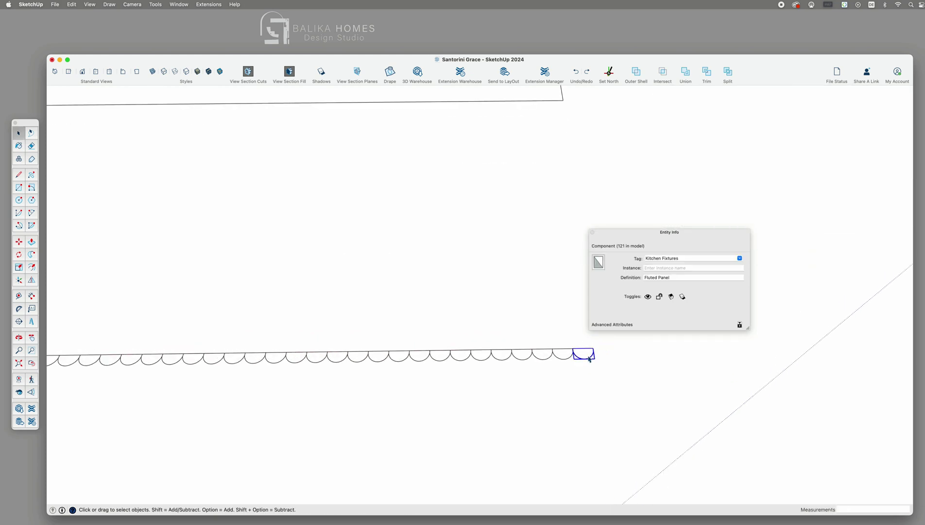
pyautogui.press('Delete')
pyautogui.click(568, 356)
pyautogui.press('Delete')
pyautogui.scroll(4, 551, 352)
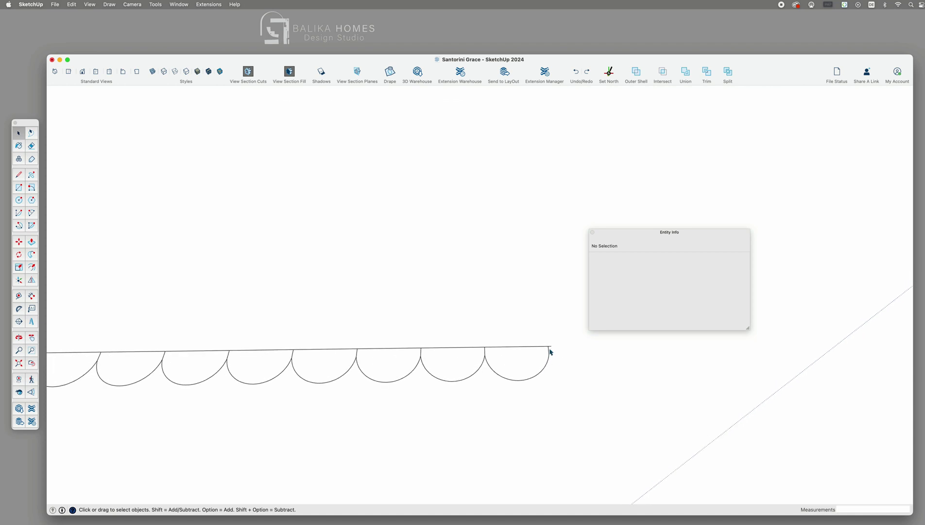
pyautogui.scroll(-3, 554, 361)
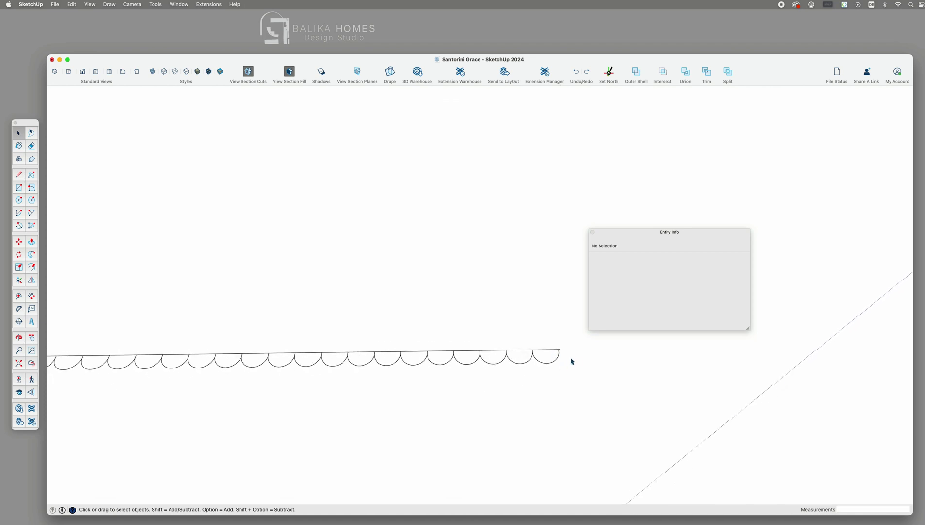
# Group all the Fluted Panel copies together, leaving the straight line out of the group
pyautogui.scroll(-3, 567, 362)
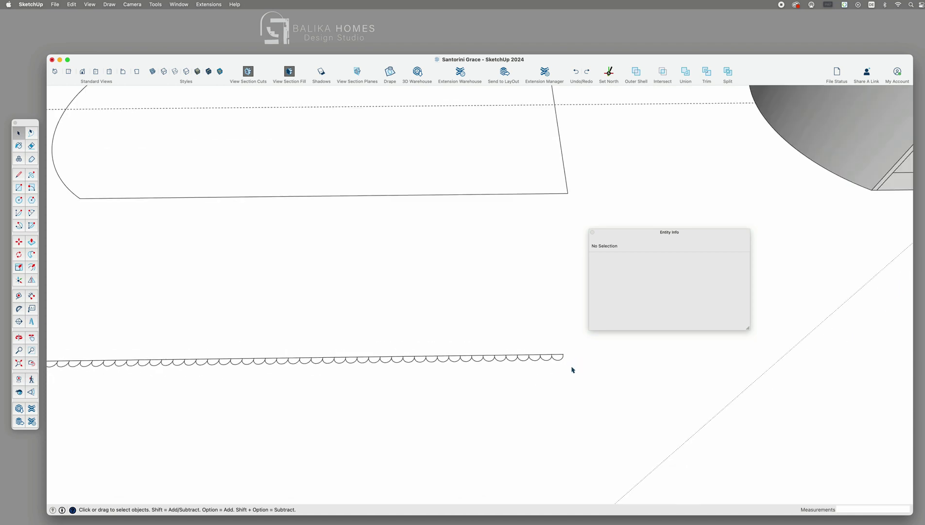
pyautogui.scroll(-5, 572, 370)
pyautogui.moveTo(583, 370); pyautogui.dragTo(119, 365)
pyautogui.scroll(5, 574, 371)
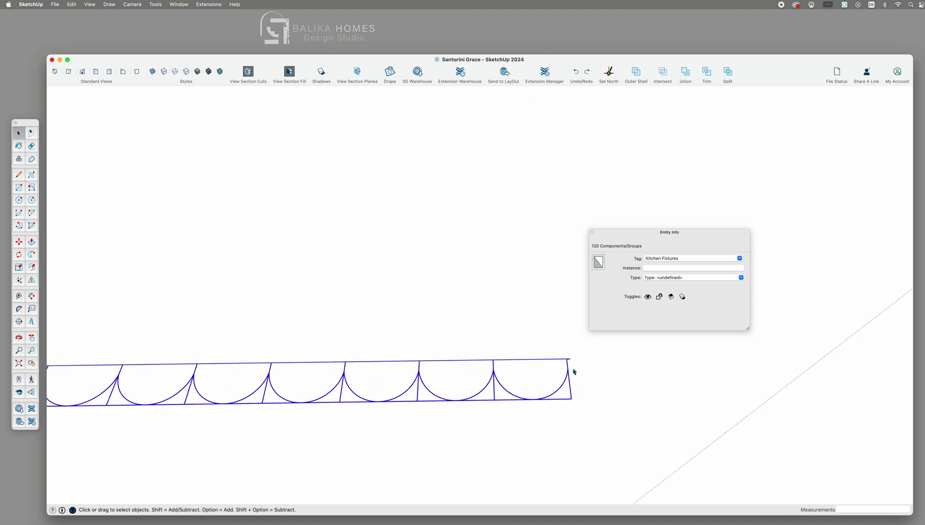
pyautogui.scroll(2, 574, 371)
pyautogui.keyDown('shift'); pyautogui.click(563, 349); pyautogui.keyUp('shift')
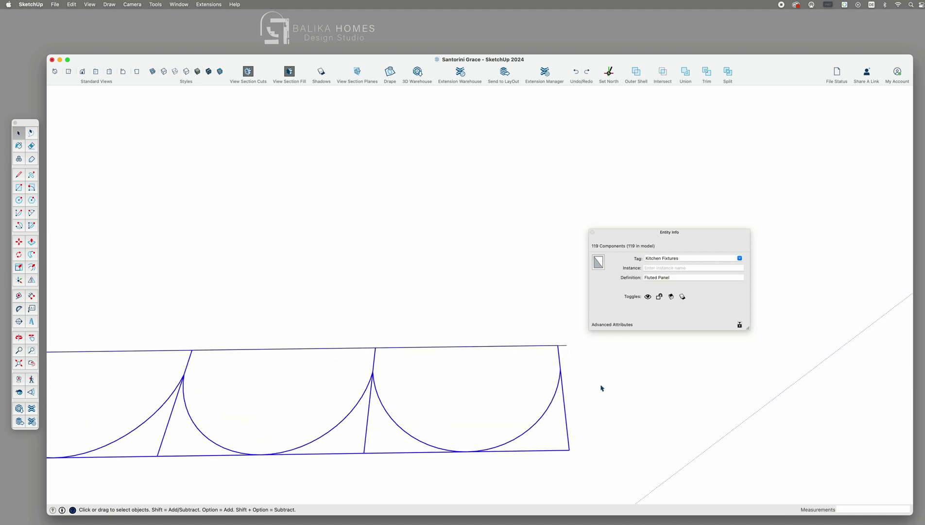
pyautogui.rightClick(495, 389)
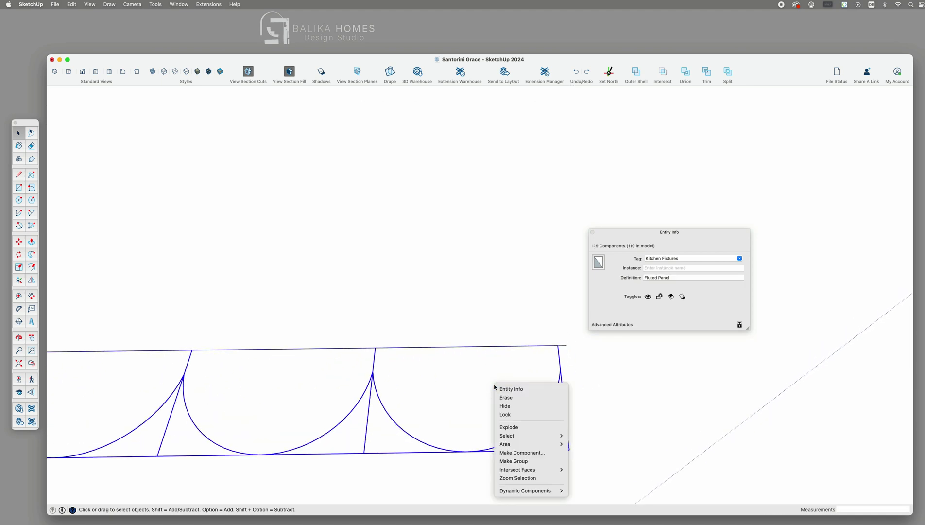
pyautogui.click(515, 466)
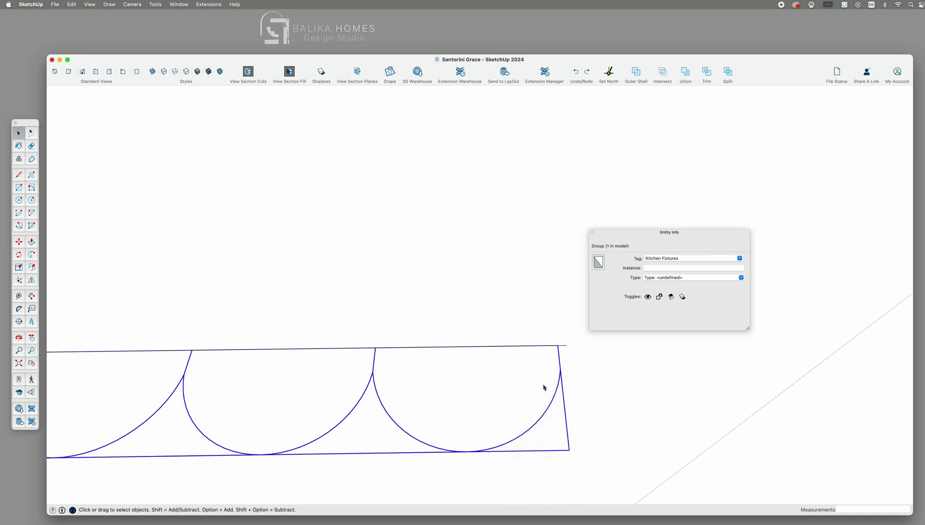
pyautogui.press('m')
pyautogui.click(516, 364)
pyautogui.press('Escape')
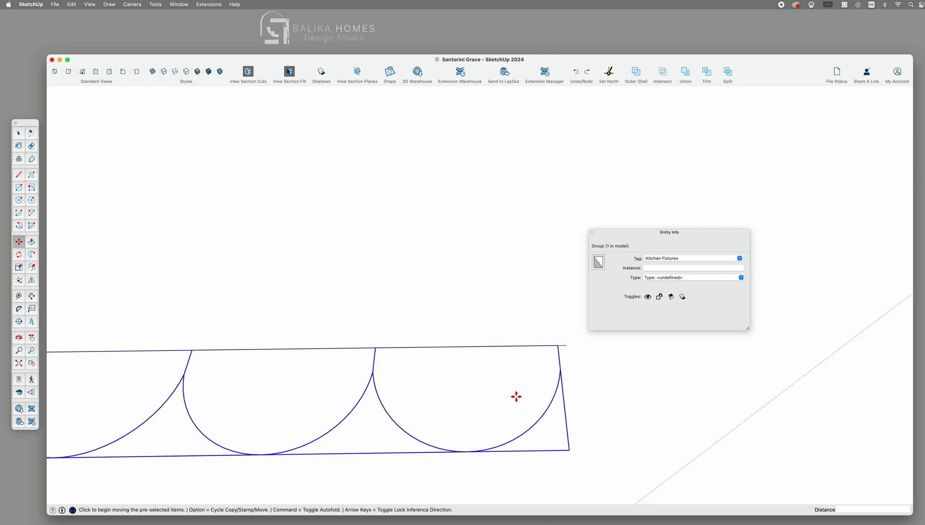
pyautogui.press('space')
# Explode the group holding the straight line into a loose edge
pyautogui.click(564, 350)
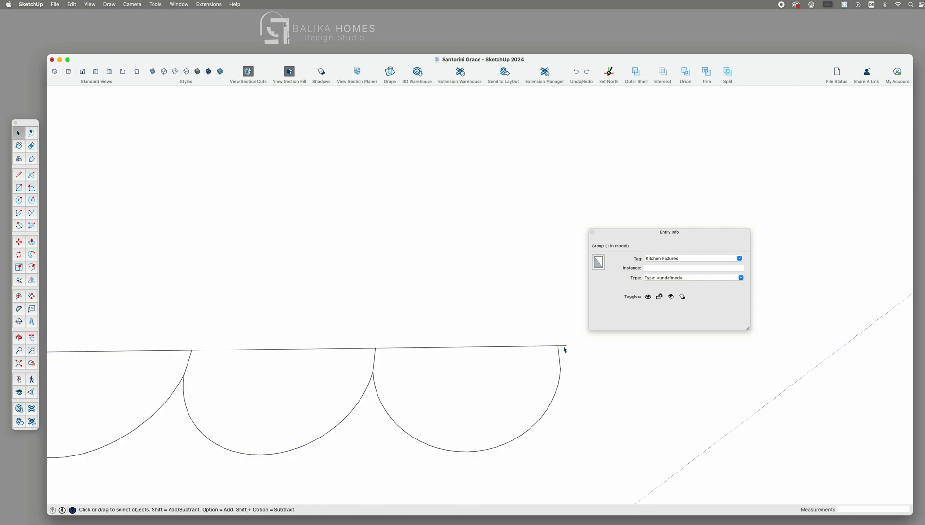
pyautogui.rightClick(563, 346)
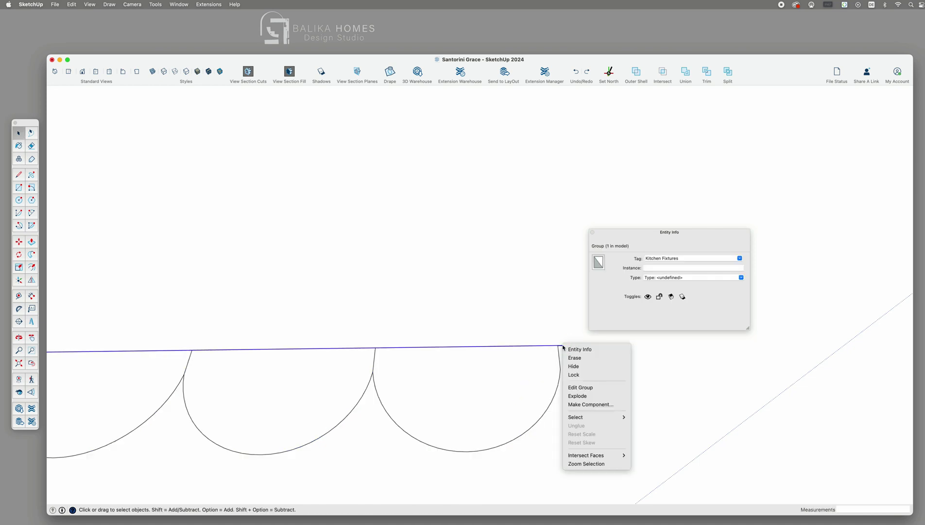
pyautogui.click(581, 396)
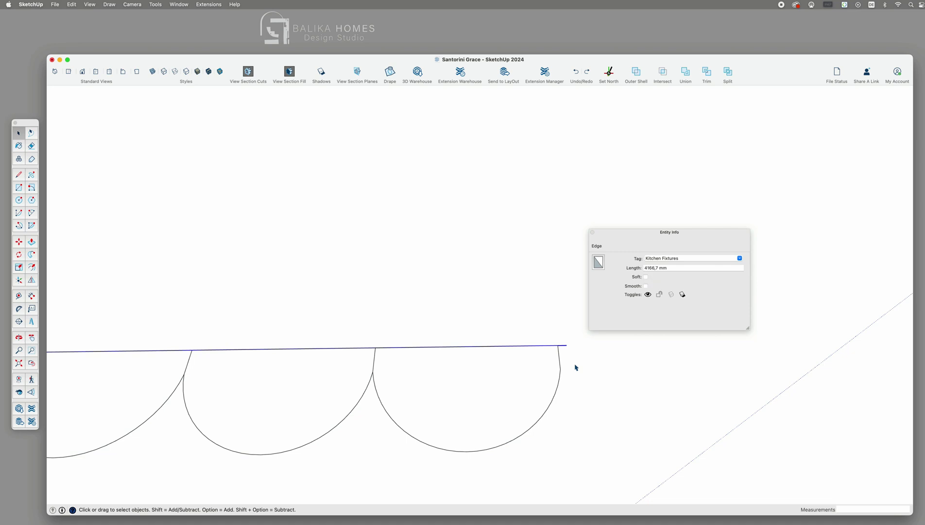
pyautogui.click(575, 367)
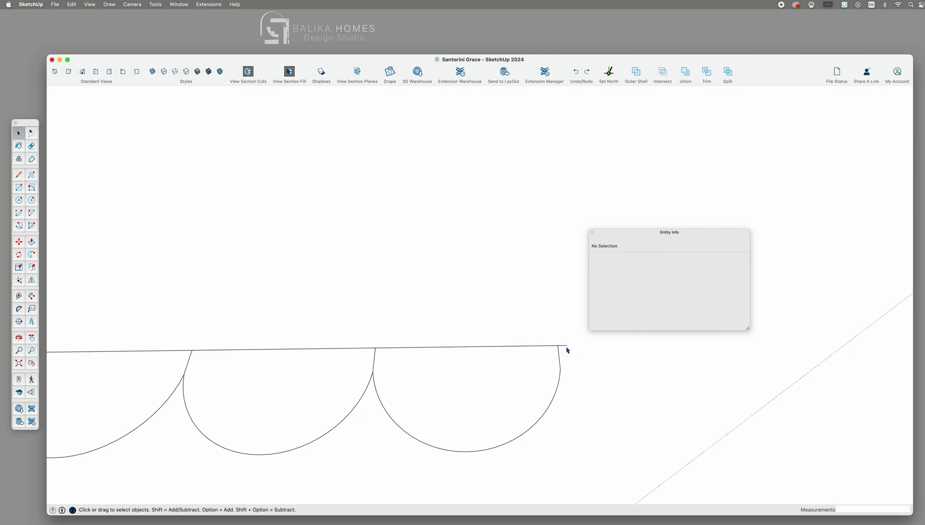
pyautogui.click(559, 366)
pyautogui.scroll(-6, 564, 374)
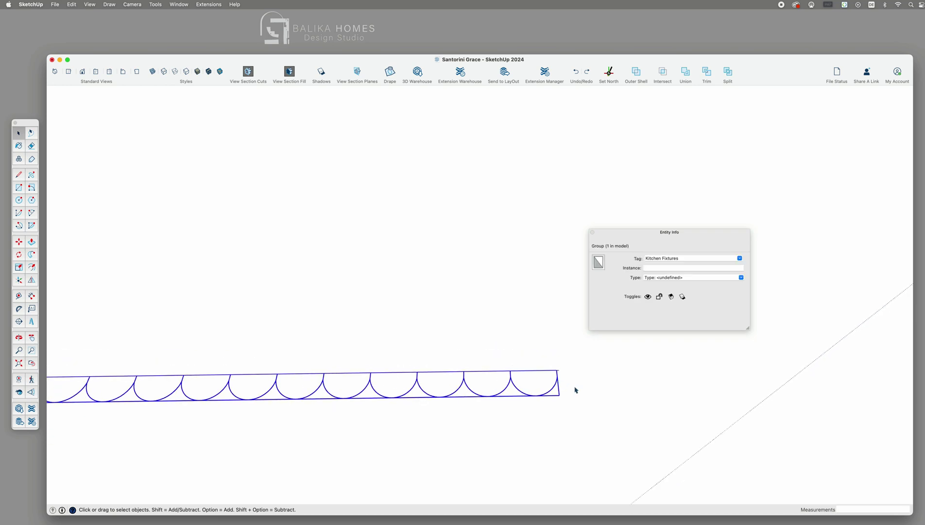
pyautogui.scroll(-3, 488, 375)
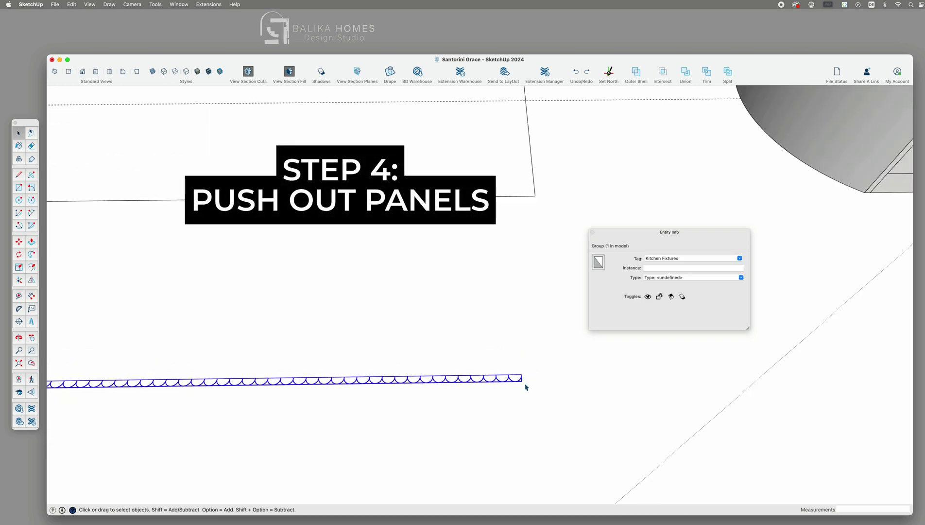
pyautogui.press('o')
pyautogui.moveTo(571, 392); pyautogui.dragTo(365, 357)
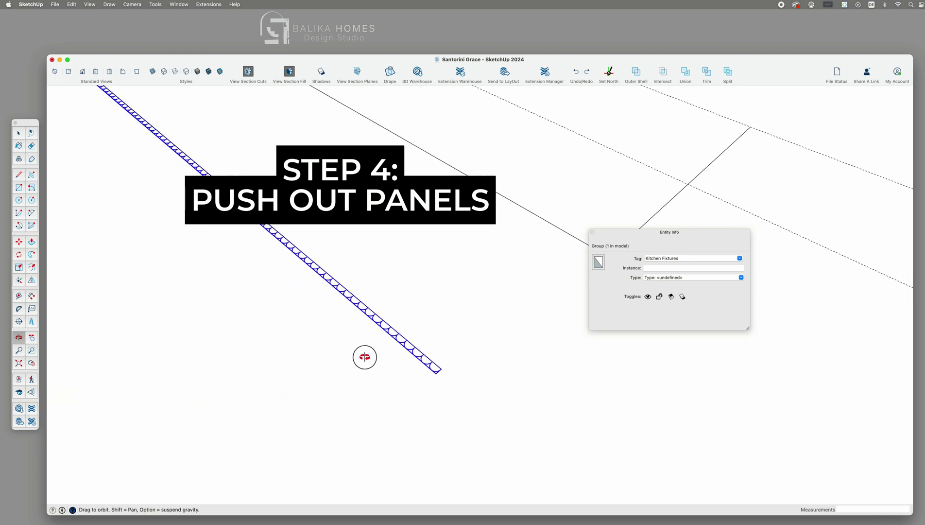
pyautogui.press('space')
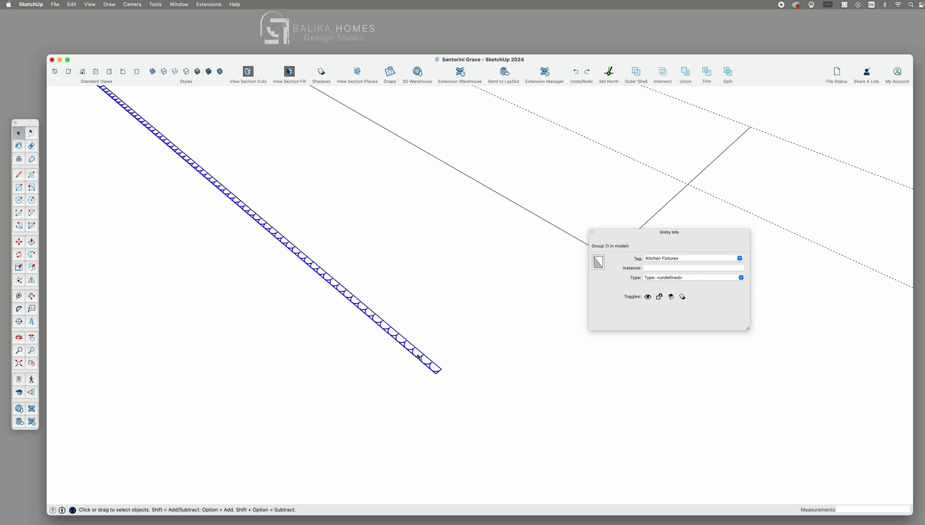
pyautogui.doubleClick(415, 356)
pyautogui.click(435, 369)
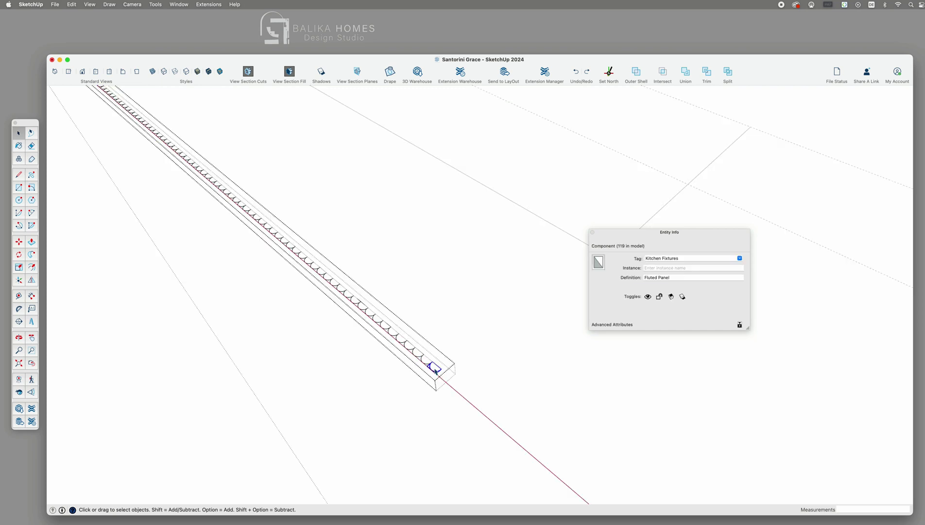
pyautogui.doubleClick(435, 370)
pyautogui.click(435, 370)
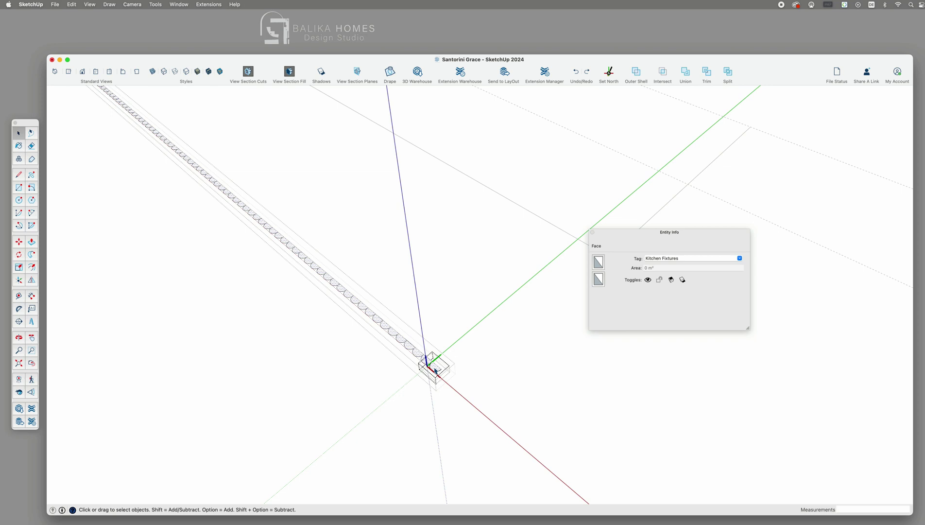
pyautogui.press('p')
pyautogui.click(436, 370)
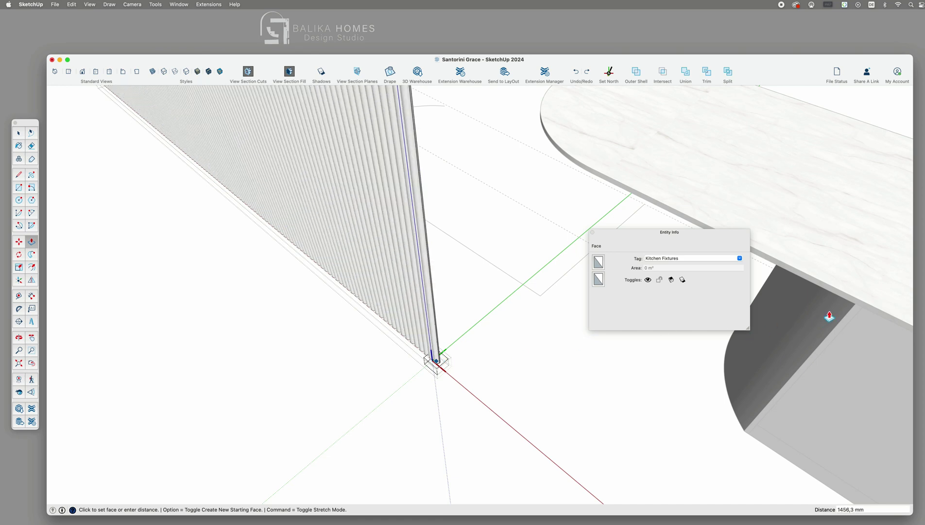
pyautogui.click(851, 306)
pyautogui.press('space')
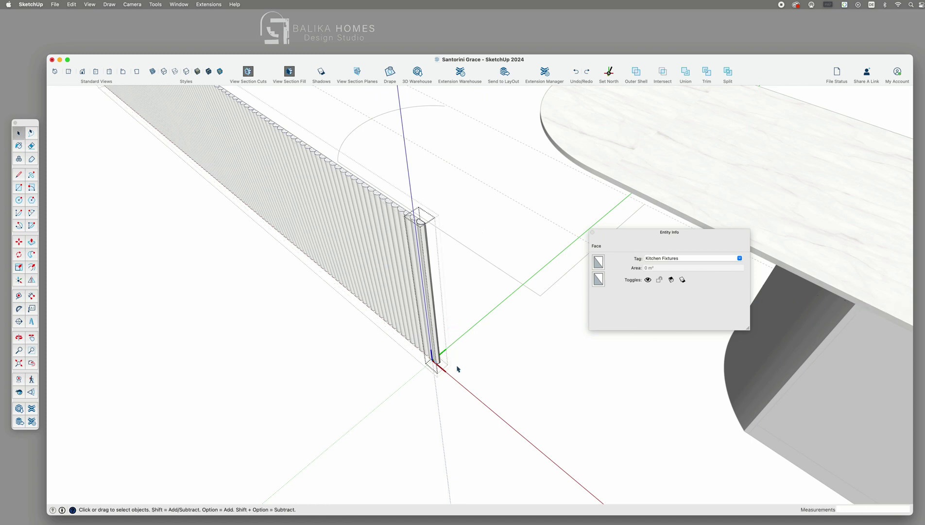
pyautogui.click(454, 374)
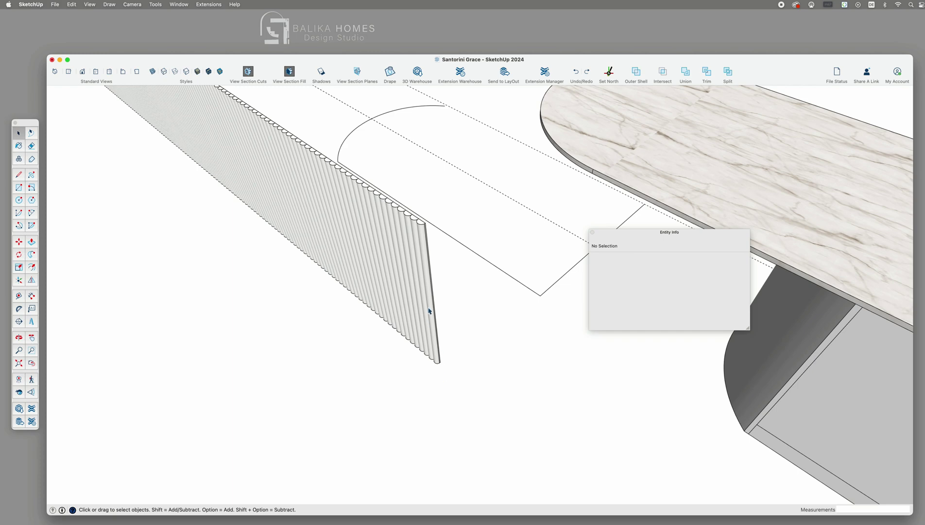
# Select the panel group, search the Extension Warehouse for "shape bender", view the CLF Shape Bender page and close the warehouse
pyautogui.scroll(-3, 437, 322)
pyautogui.moveTo(364, 375); pyautogui.dragTo(553, 256, button='middle')
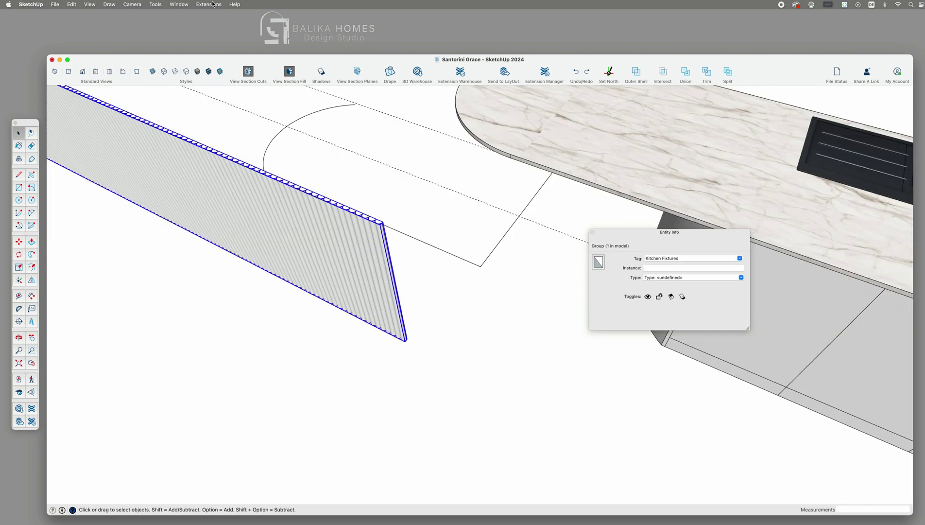
pyautogui.click(212, 4)
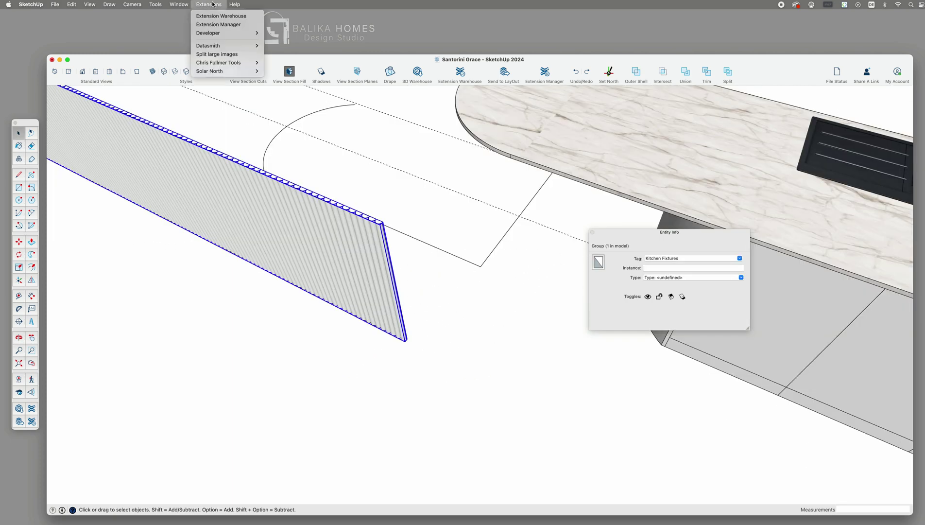
pyautogui.moveTo(204, 64)
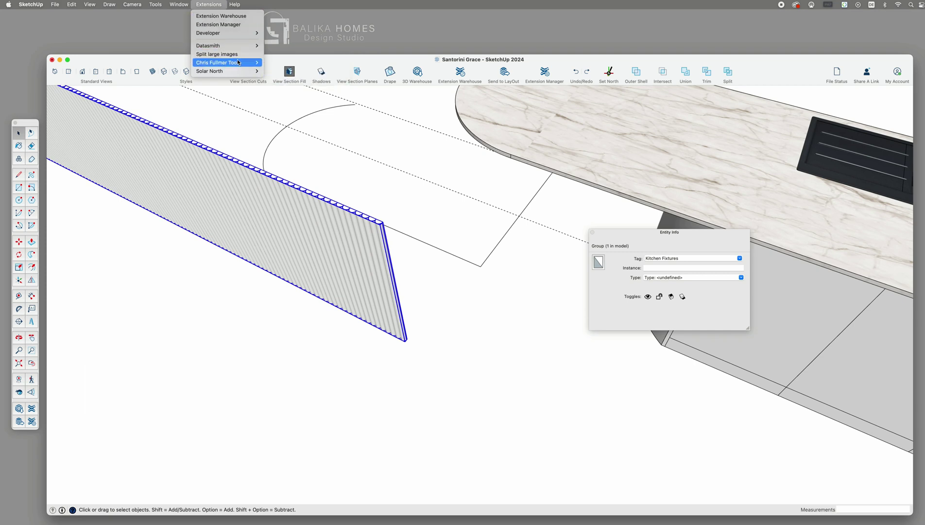
pyautogui.click(241, 17)
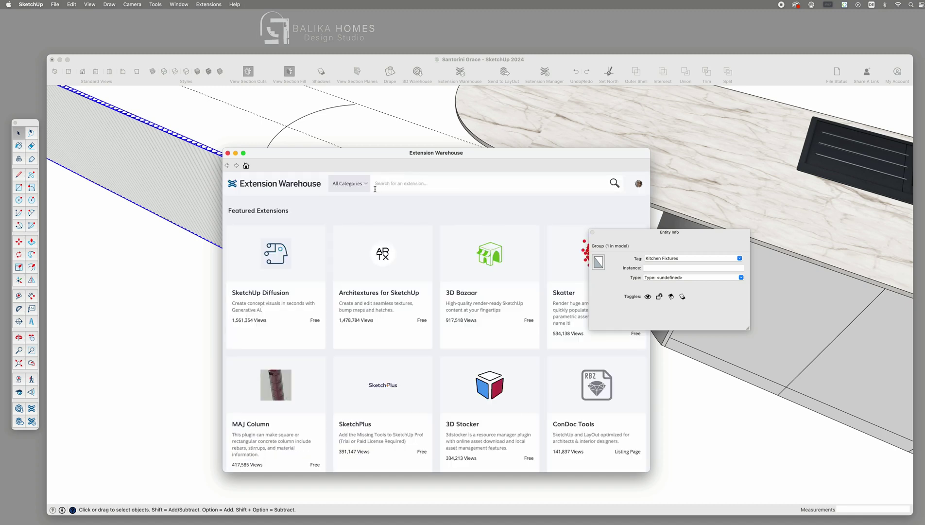
pyautogui.click(395, 183)
pyautogui.write('shape bender')
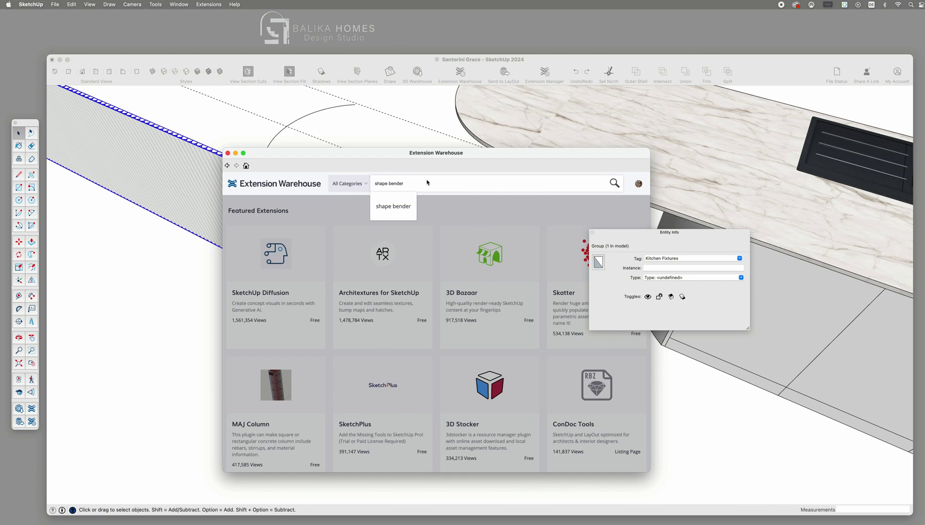
pyautogui.press('Return')
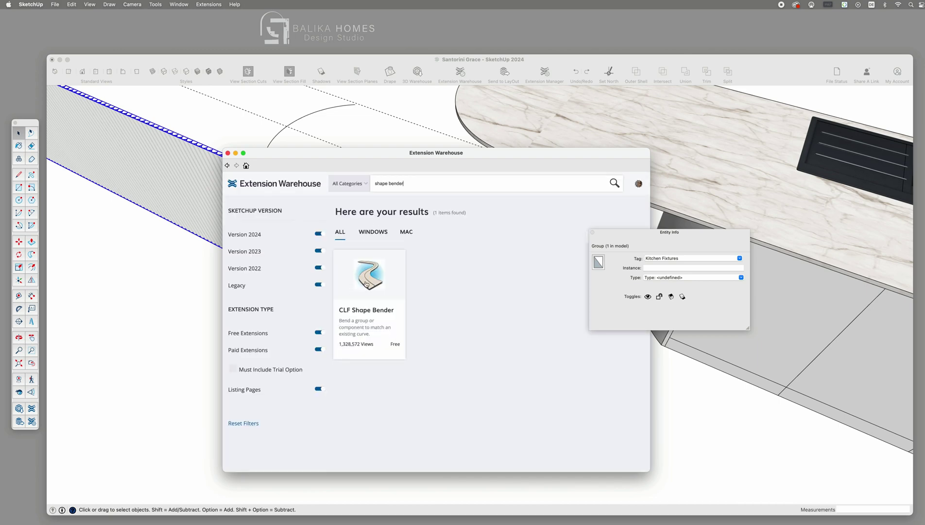
pyautogui.click(387, 343)
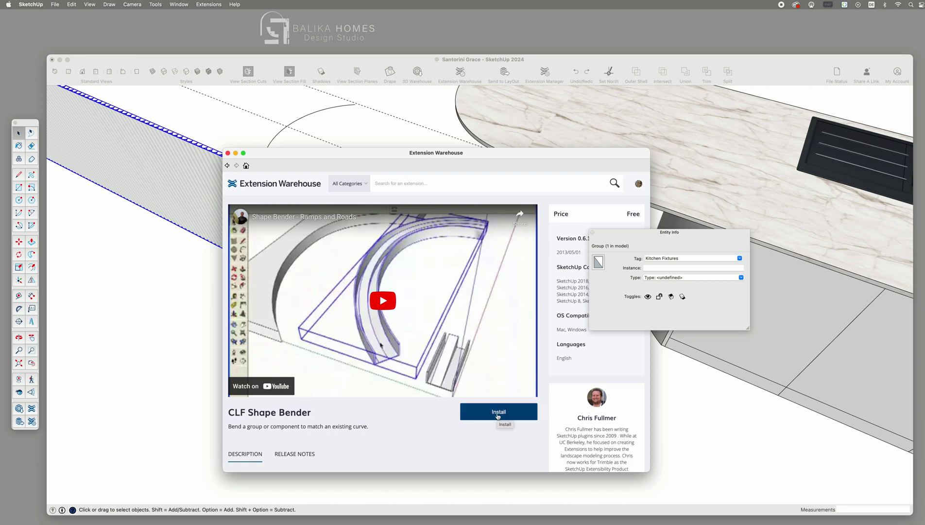
pyautogui.click(227, 153)
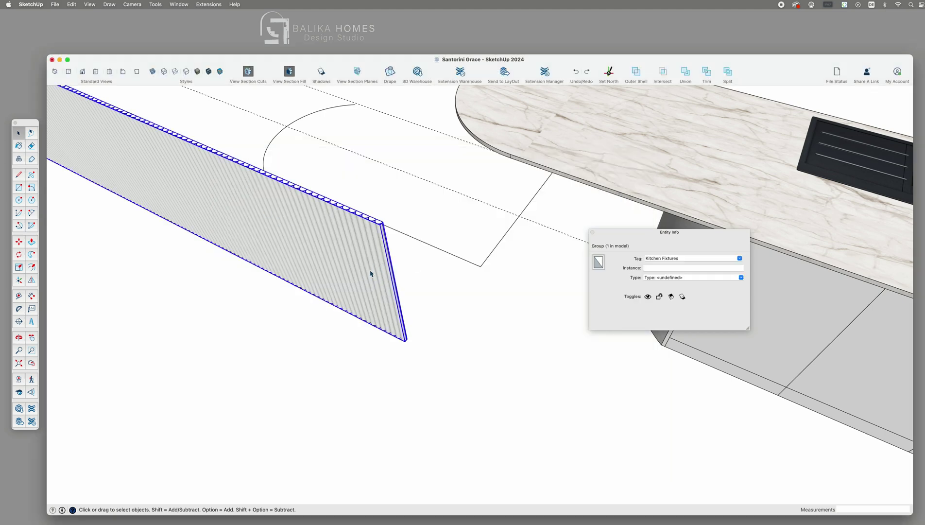
# Start Shape Bender on the panel group and pick the straight line along the panels' base as the reference line
pyautogui.click(209, 5)
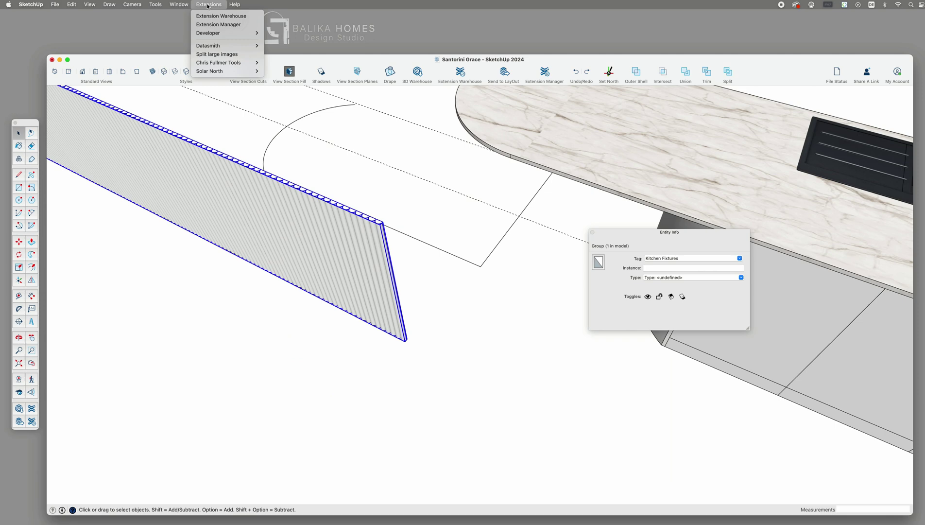
pyautogui.moveTo(241, 62)
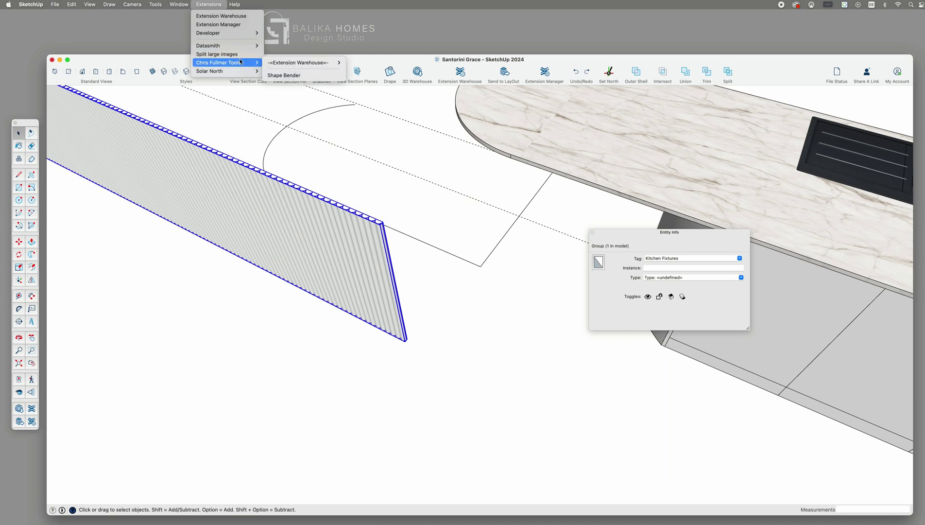
pyautogui.click(290, 76)
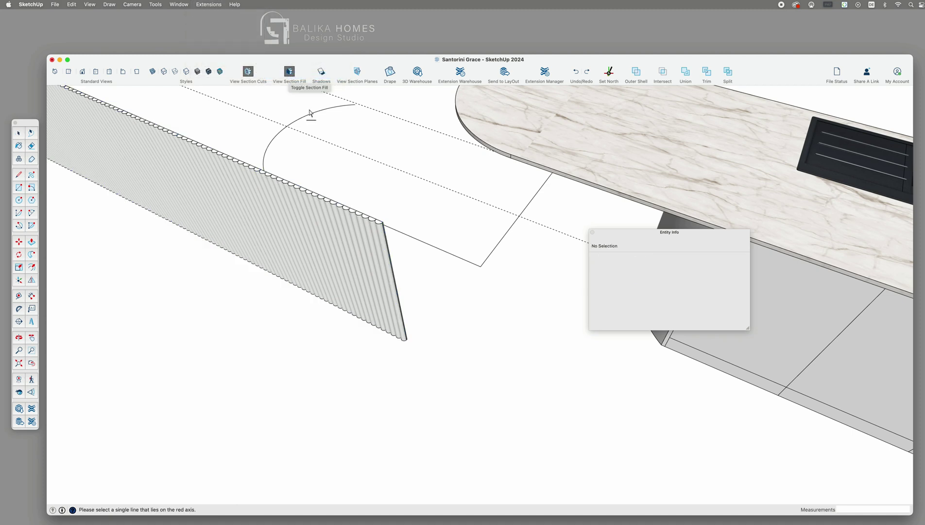
pyautogui.click(413, 350)
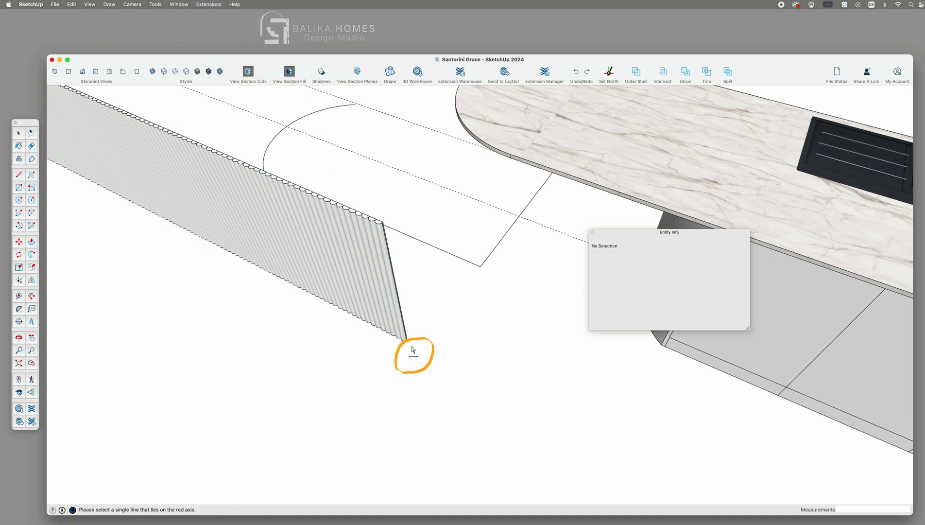
pyautogui.scroll(5, 393, 330)
pyautogui.scroll(2, 363, 317)
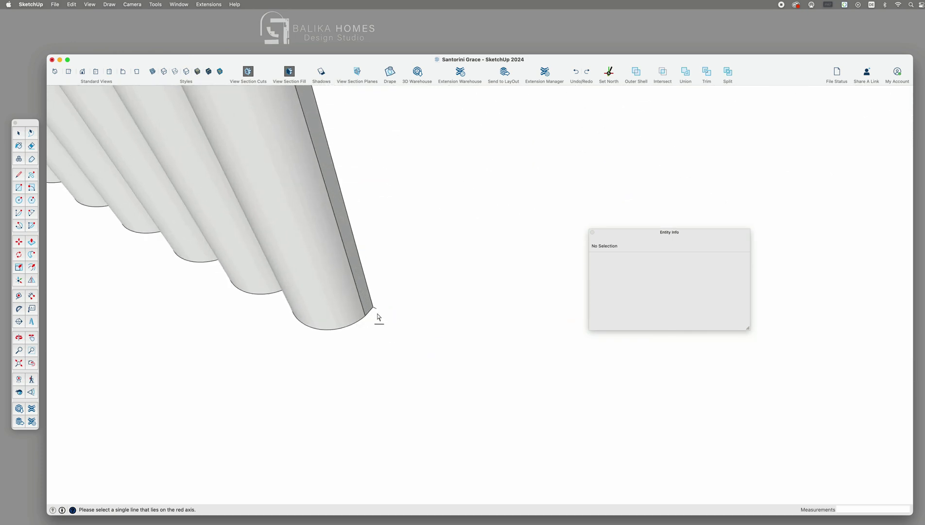
pyautogui.scroll(4, 367, 315)
pyautogui.scroll(1, 368, 313)
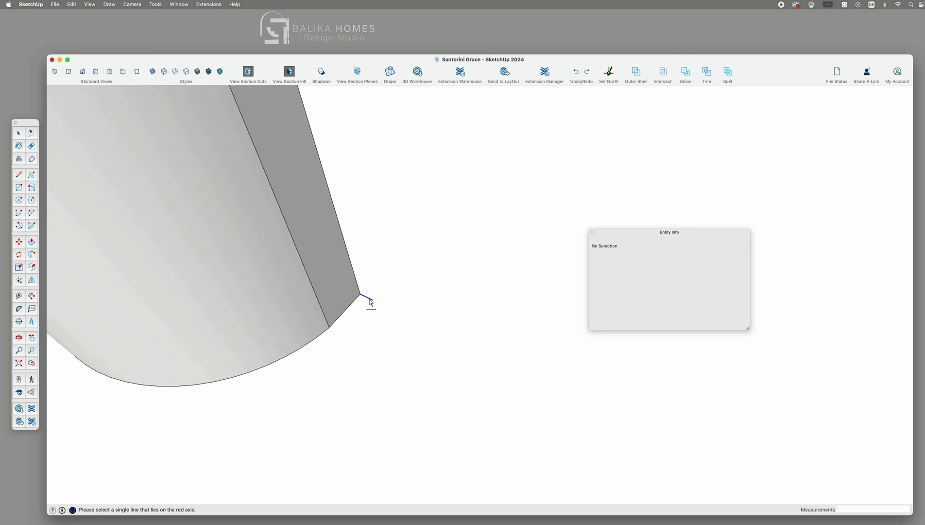
pyautogui.click(370, 302)
# Pick the island's base outline as the bending curve and accept the Shape Bender preview
pyautogui.scroll(-3, 368, 339)
pyautogui.scroll(-6, 368, 339)
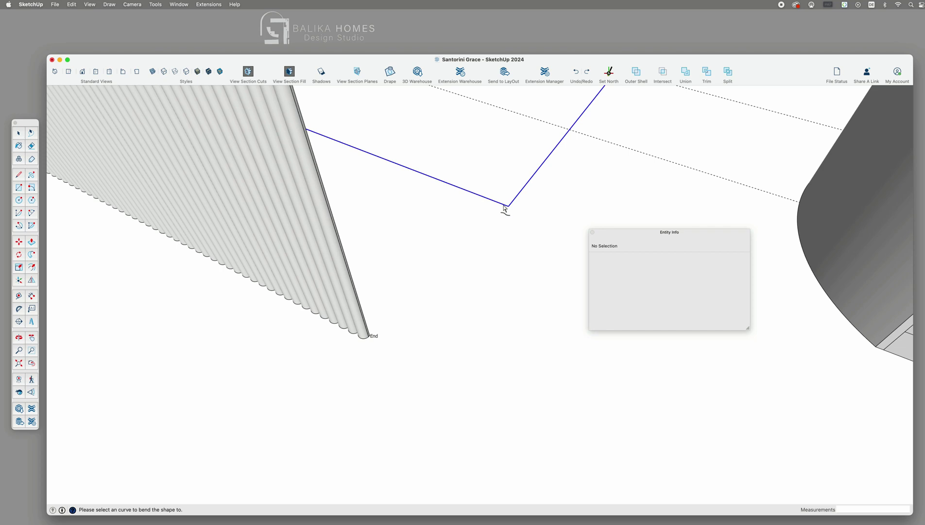
pyautogui.click(504, 208)
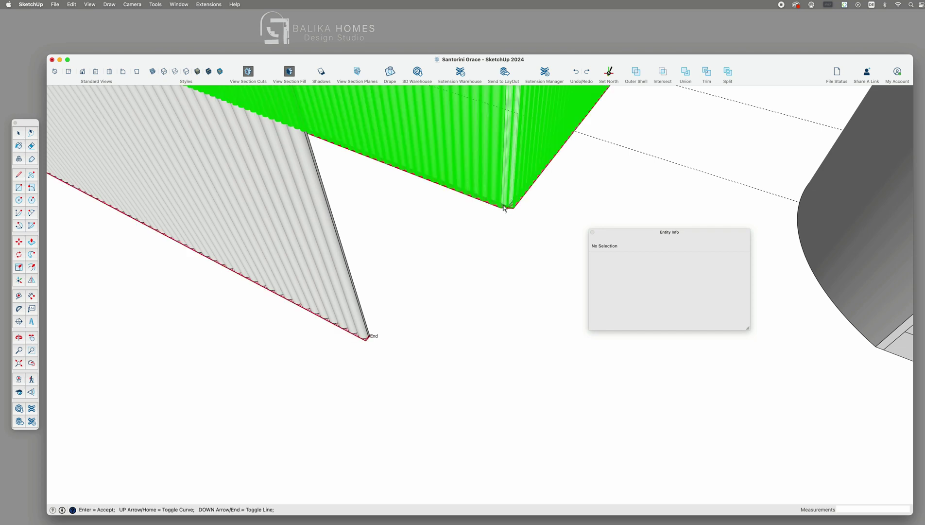
pyautogui.scroll(-3, 484, 248)
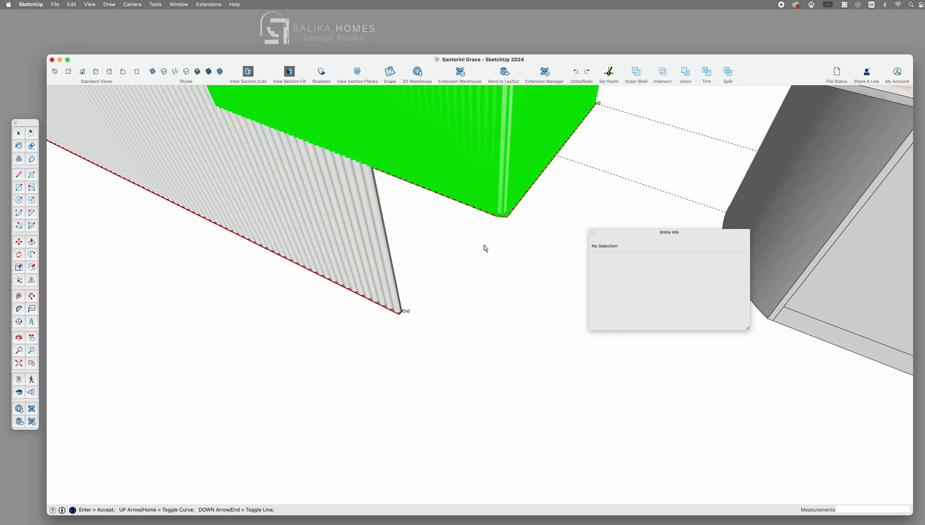
pyautogui.press('Return')
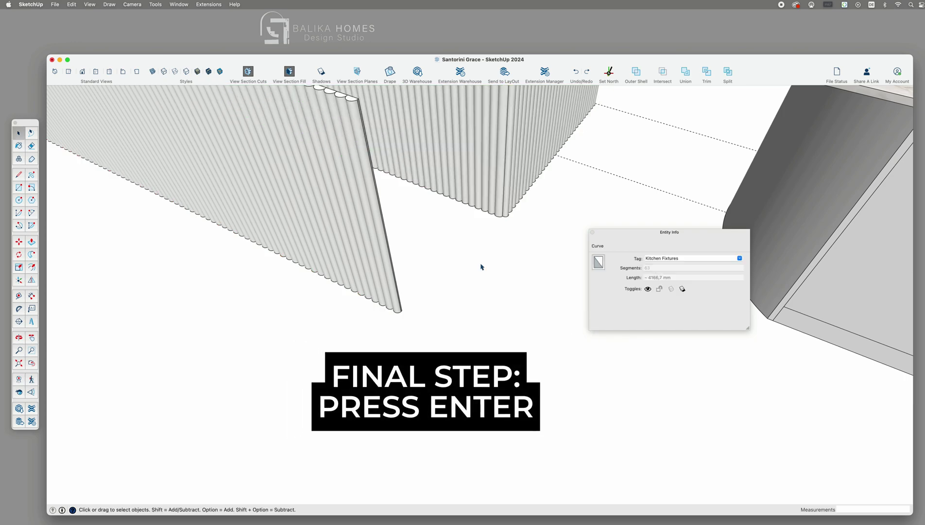
# Move the bent fluted panel group 3000 mm along the red axis onto the island cabinet
pyautogui.scroll(-5, 481, 264)
pyautogui.moveTo(502, 238); pyautogui.dragTo(420, 240, button='middle')
pyautogui.click(449, 222)
pyautogui.press('m')
pyautogui.click(433, 211)
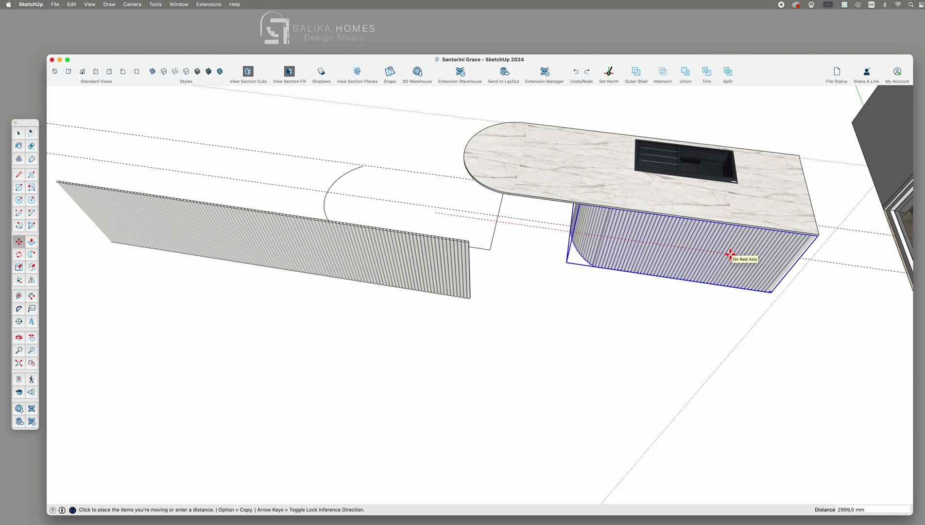
pyautogui.write('300')
pyautogui.press('Return')
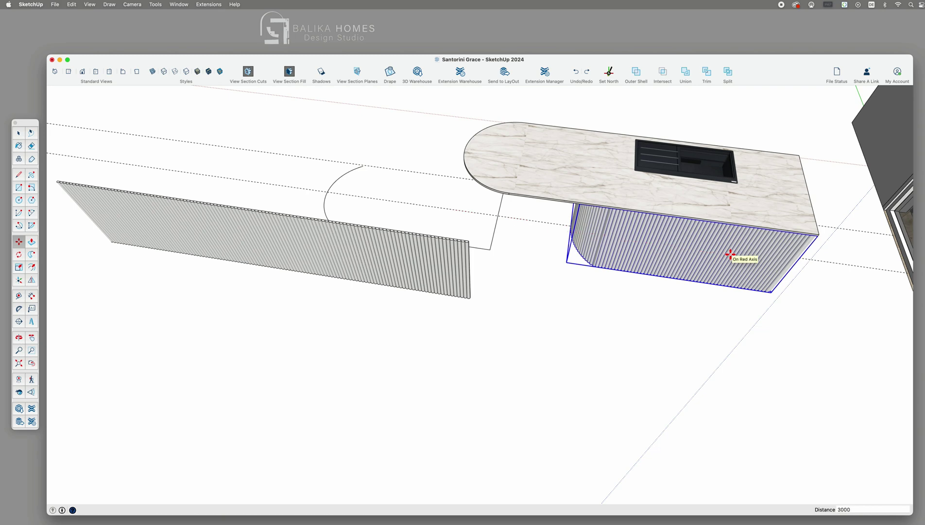
# Examine how the fluted cladding follows the island cabinet's rounded corner at floor level
pyautogui.press('o')
pyautogui.moveTo(644, 296); pyautogui.dragTo(627, 199)
pyautogui.press('space')
pyautogui.click(541, 274)
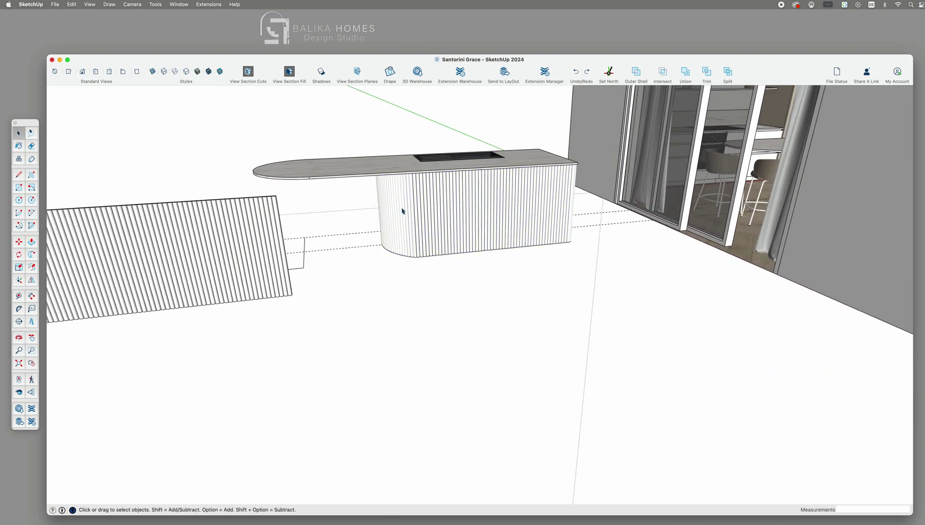
pyautogui.scroll(4, 414, 208)
pyautogui.scroll(3, 477, 246)
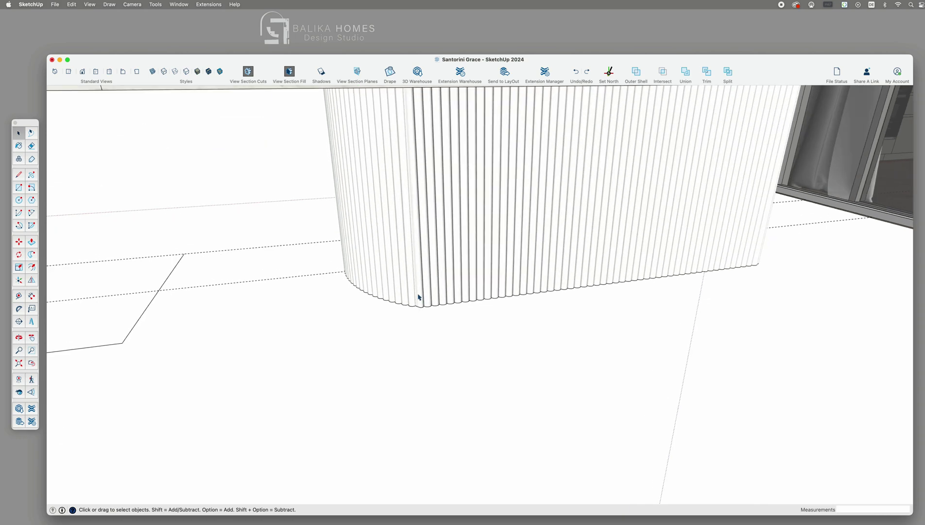
pyautogui.moveTo(420, 298); pyautogui.dragTo(357, 304, button='middle')
# Move the fluted cladding group 6000 mm along the red axis onto the island inside the kitchen
pyautogui.click(347, 307)
pyautogui.scroll(-5, 311, 305)
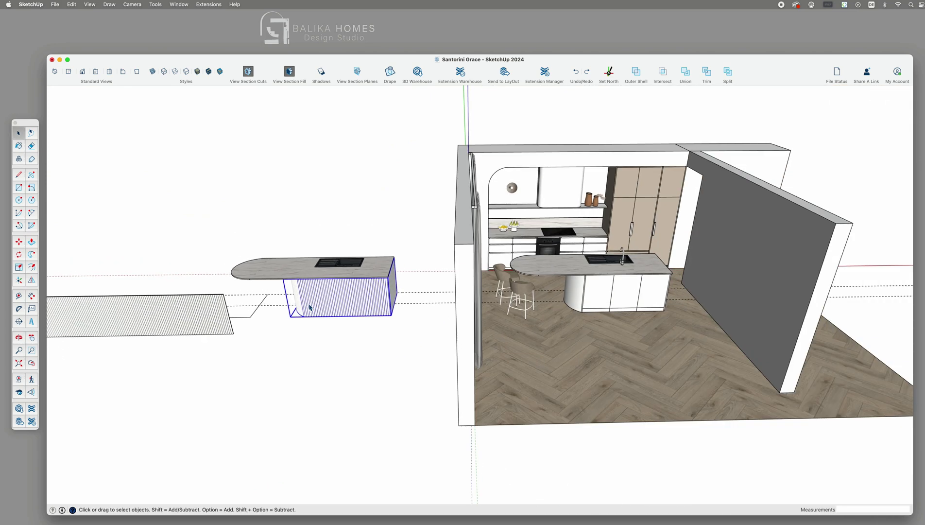
pyautogui.press('m')
pyautogui.click(327, 306)
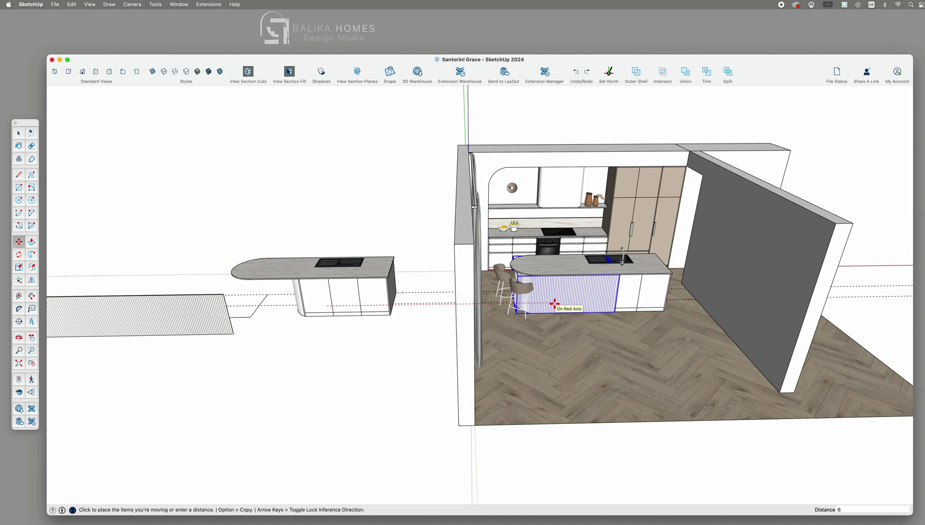
pyautogui.write('000')
pyautogui.press('Return')
pyautogui.press('space')
pyautogui.click(369, 361)
pyautogui.scroll(5, 662, 295)
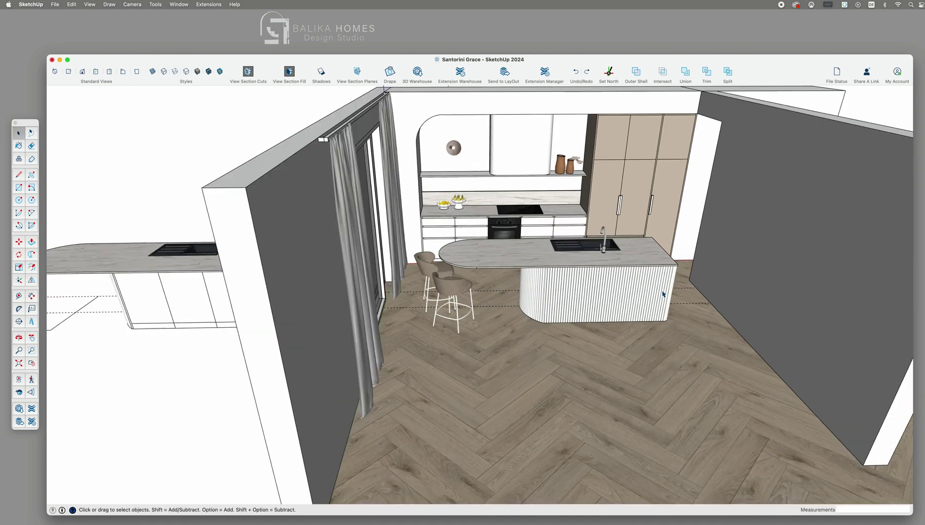
pyautogui.keyDown('shift'); pyautogui.moveTo(641, 279); pyautogui.dragTo(617, 347, button='middle'); pyautogui.keyUp('shift')
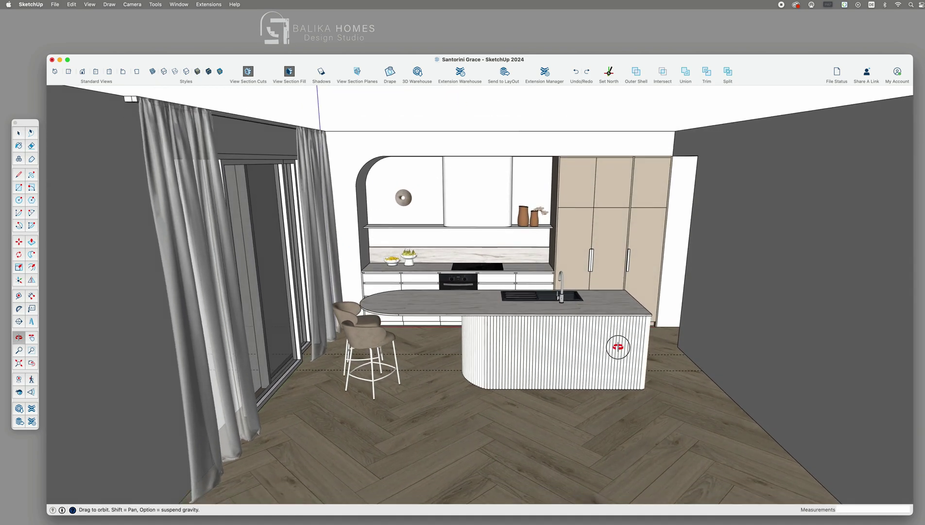
pyautogui.scroll(3, 620, 348)
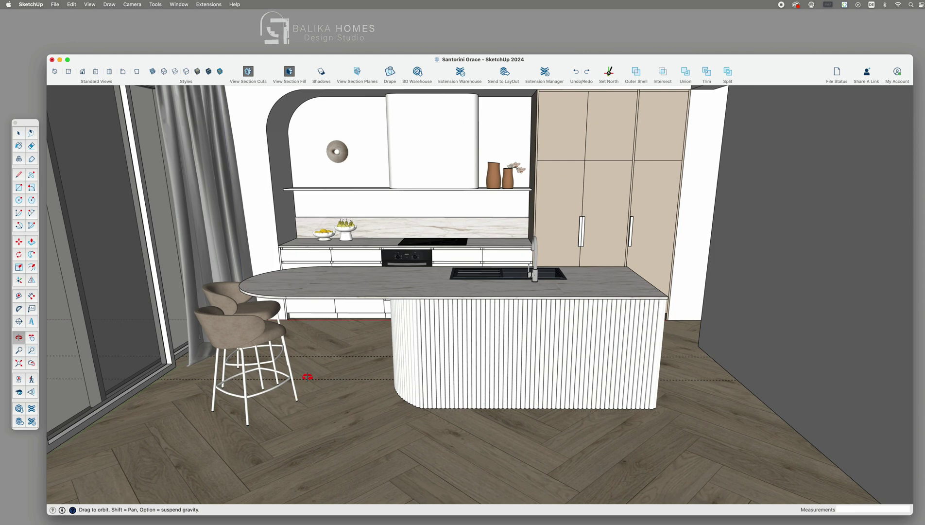
pyautogui.moveTo(381, 331); pyautogui.dragTo(396, 409, button='middle')
# Draw a circle with a radius of about 160 mm centred on the lower guide line, beside the curved base outline
pyautogui.scroll(-6, 397, 408)
pyautogui.keyDown('shift'); pyautogui.moveTo(177, 396); pyautogui.dragTo(480, 403, button='middle'); pyautogui.keyUp('shift')
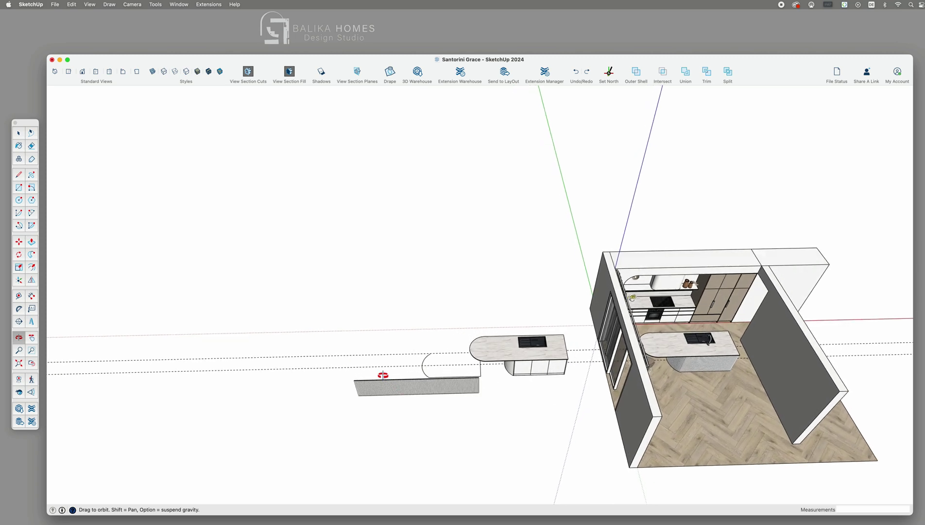
pyautogui.scroll(6, 383, 374)
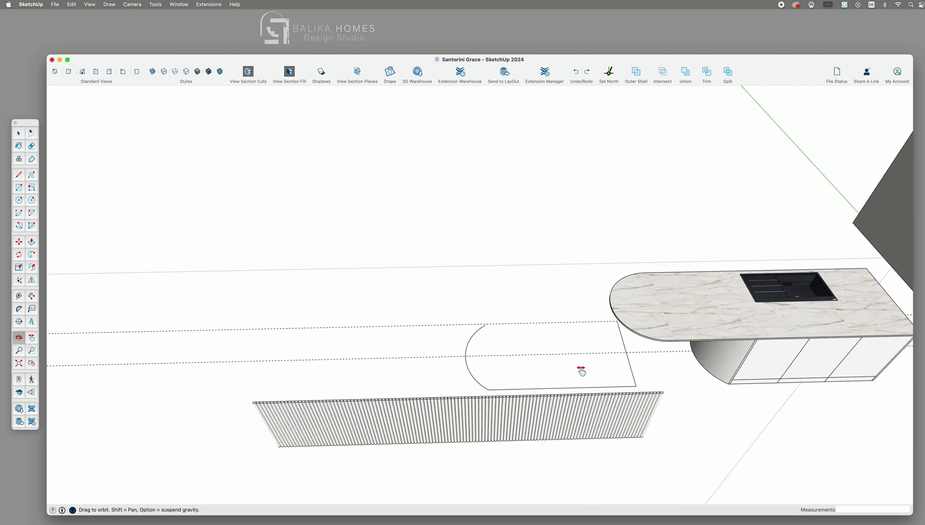
pyautogui.keyDown('shift'); pyautogui.moveTo(581, 371); pyautogui.dragTo(568, 365, button='middle'); pyautogui.keyUp('shift')
pyautogui.scroll(3, 399, 356)
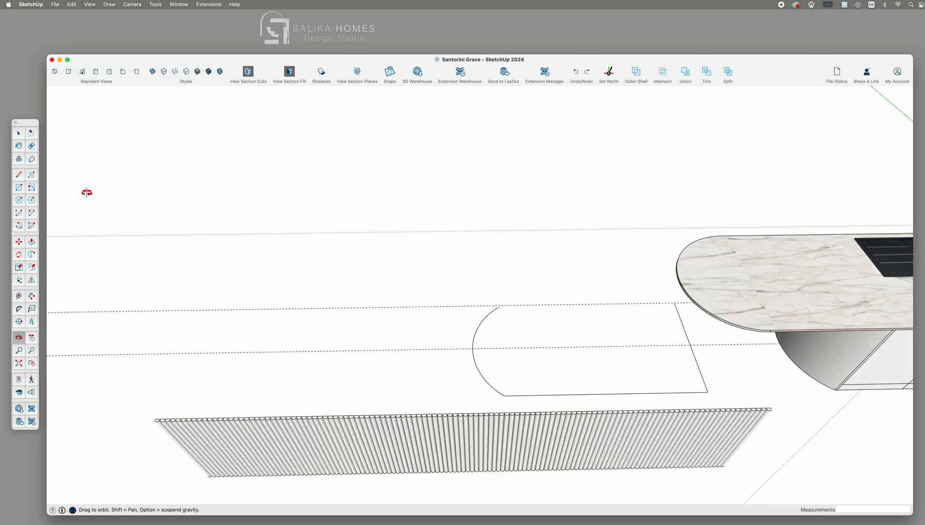
pyautogui.click(19, 200)
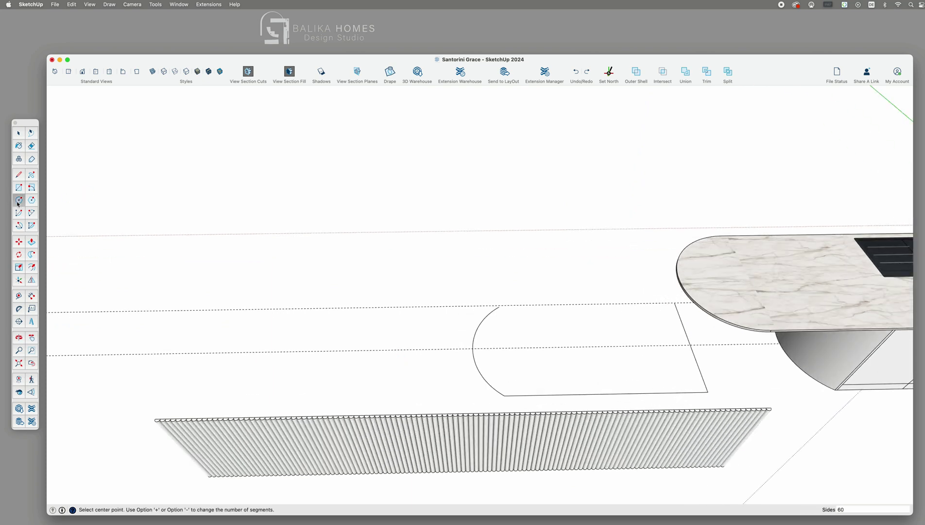
pyautogui.click(378, 350)
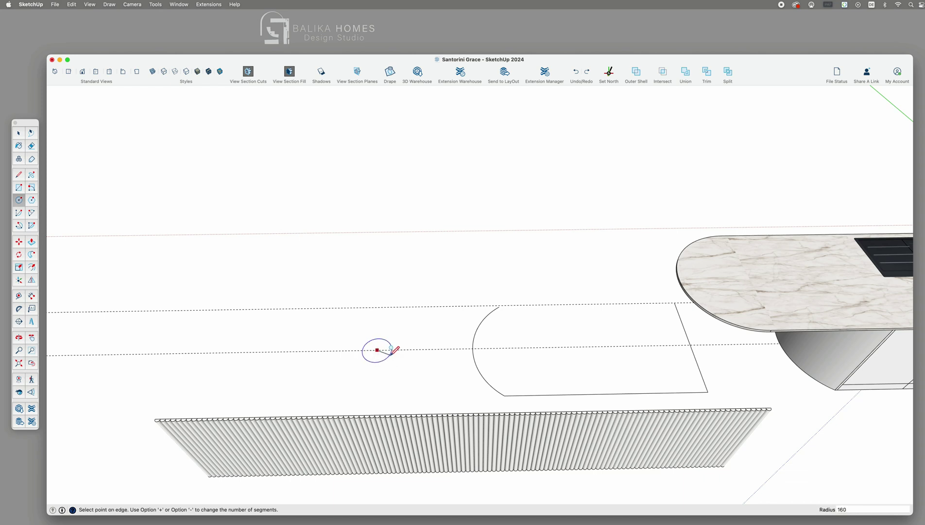
pyautogui.click(391, 349)
pyautogui.press('space')
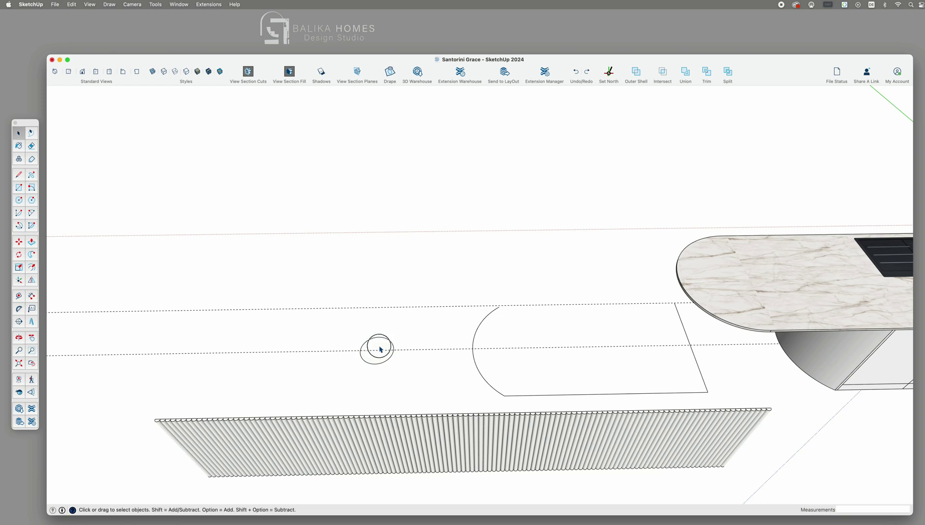
# Delete the circle's face and explode its remaining curve into separate edges
pyautogui.click(386, 348)
pyautogui.scroll(2, 384, 349)
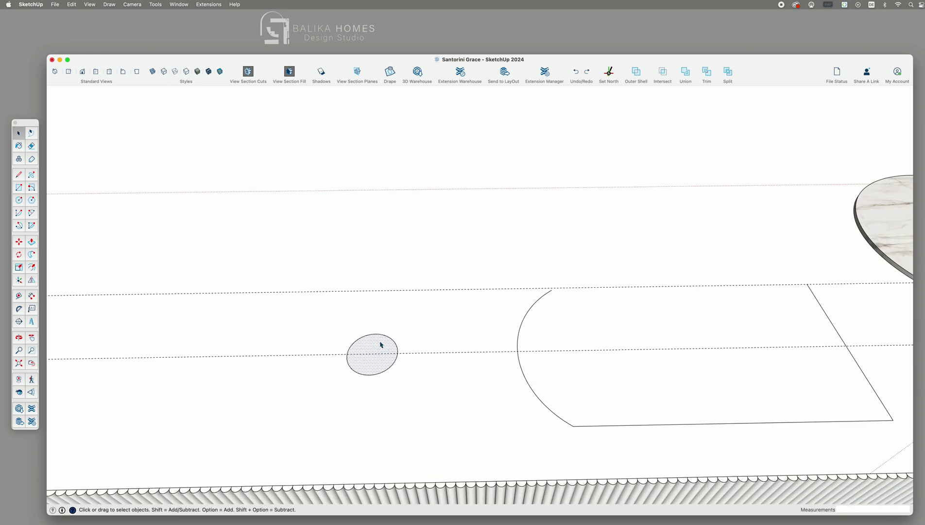
pyautogui.press('Delete')
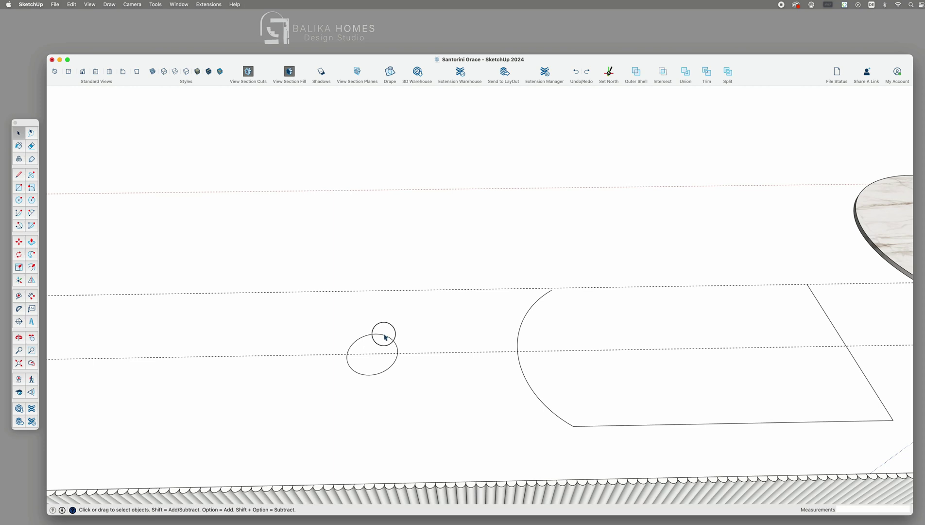
pyautogui.click(386, 335)
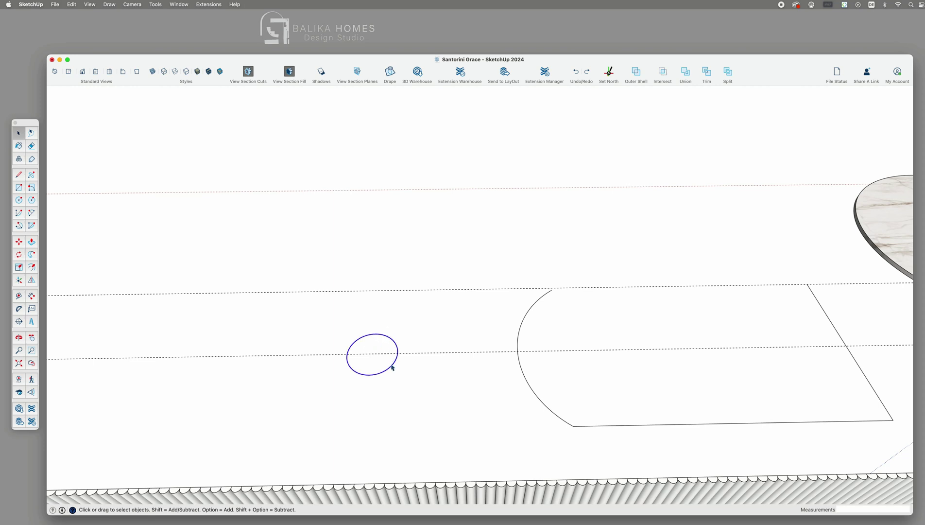
pyautogui.scroll(4, 392, 368)
pyautogui.scroll(5, 400, 366)
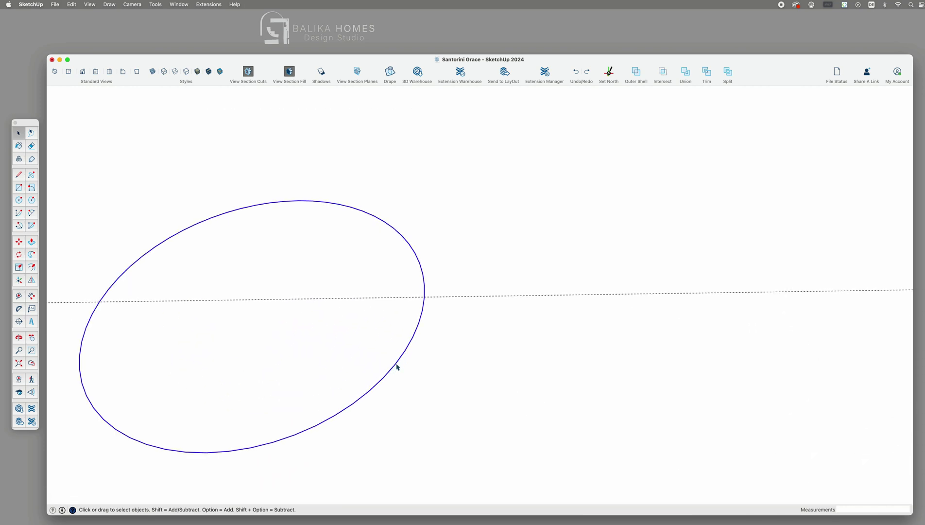
pyautogui.rightClick(398, 364)
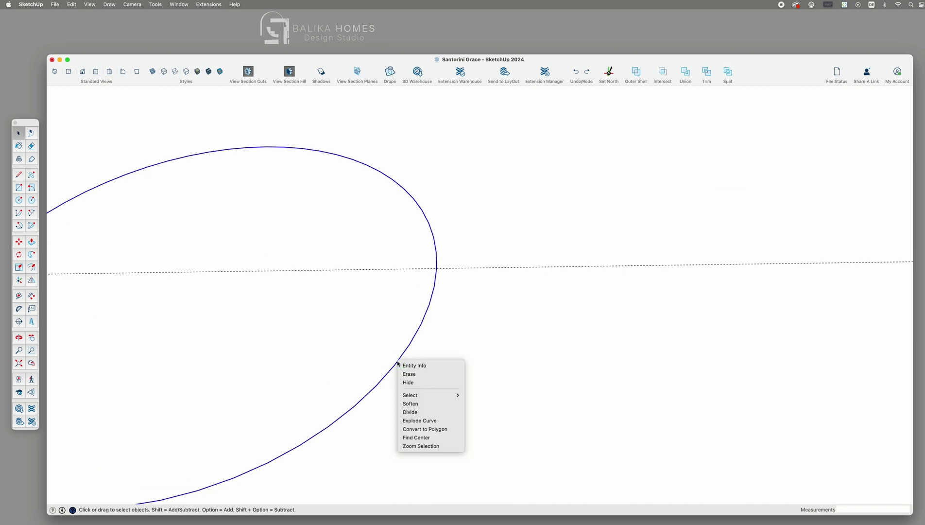
pyautogui.click(418, 421)
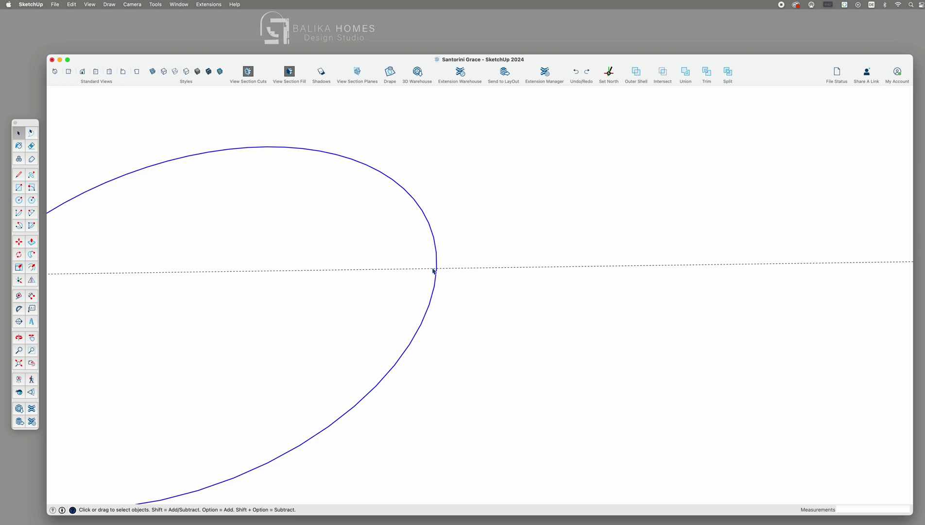
# Split the exploded circle's edge about 0.1 mm from the vertex beside the guide line and select the tiny piece
pyautogui.scroll(6, 435, 272)
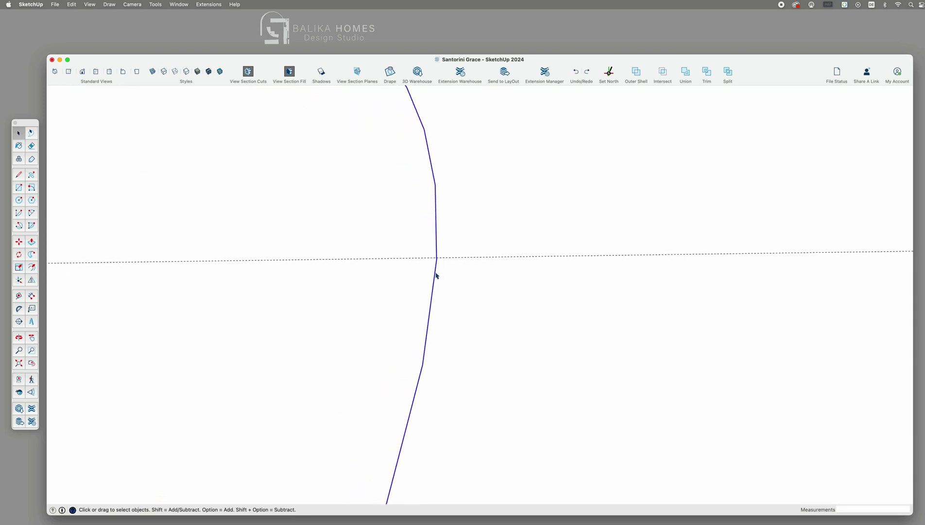
pyautogui.click(443, 272)
pyautogui.click(434, 272)
pyautogui.press('l')
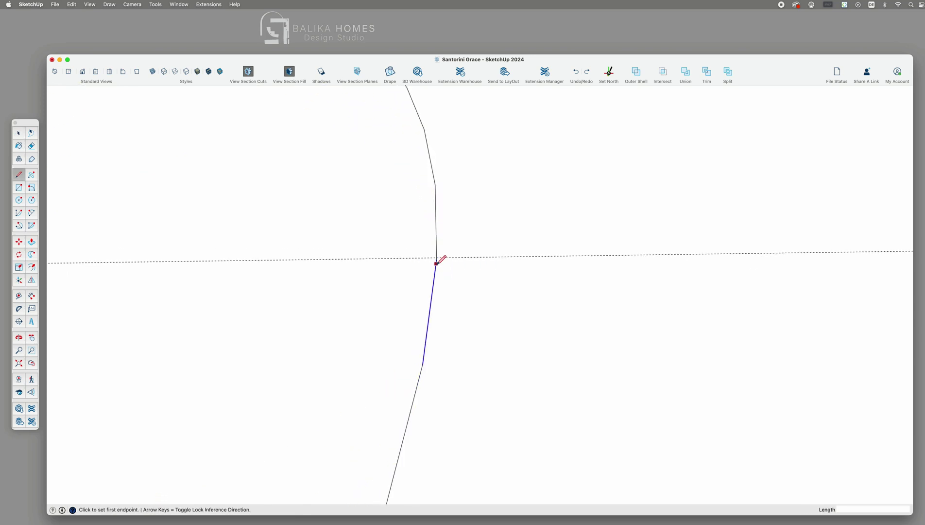
pyautogui.scroll(3, 436, 263)
pyautogui.click(436, 251)
pyautogui.scroll(5, 437, 249)
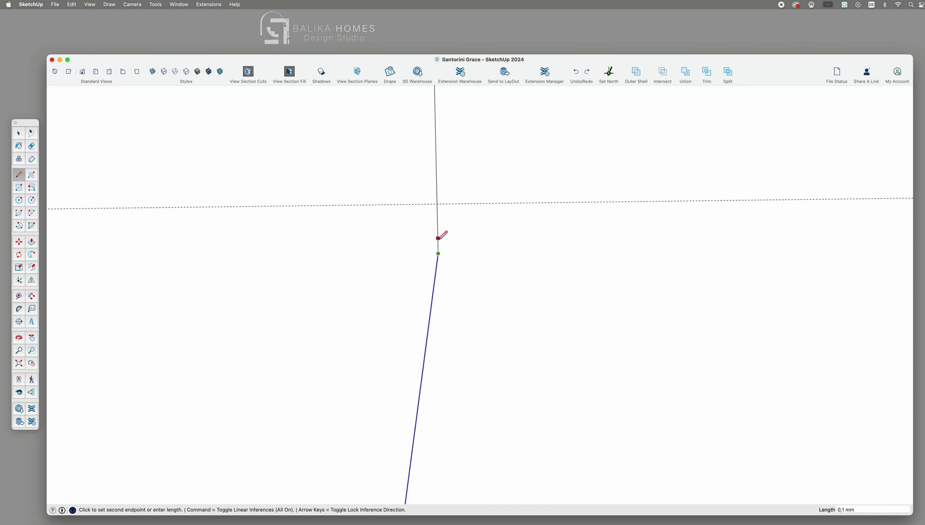
pyautogui.press('space')
pyautogui.click(438, 248)
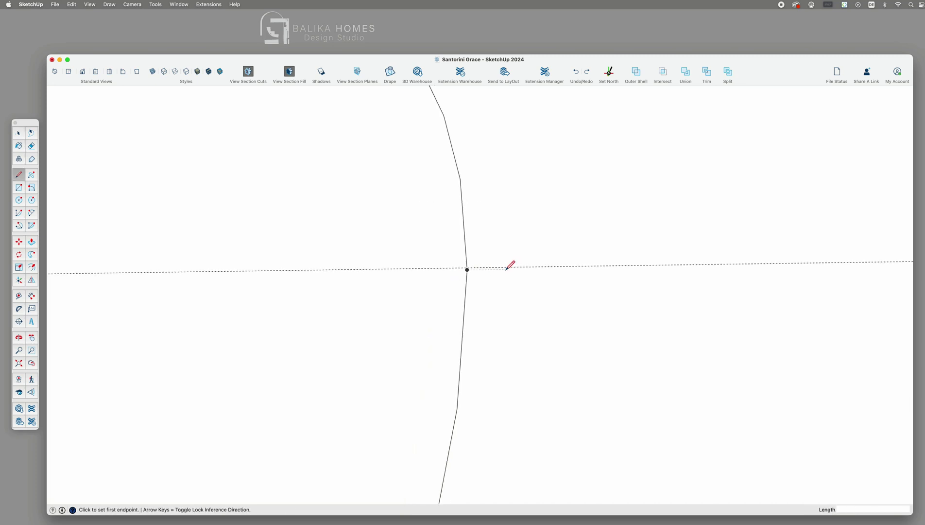
# Select all the circle's connected edges, weld them into one curve and clear the selection
pyautogui.scroll(-5, 510, 264)
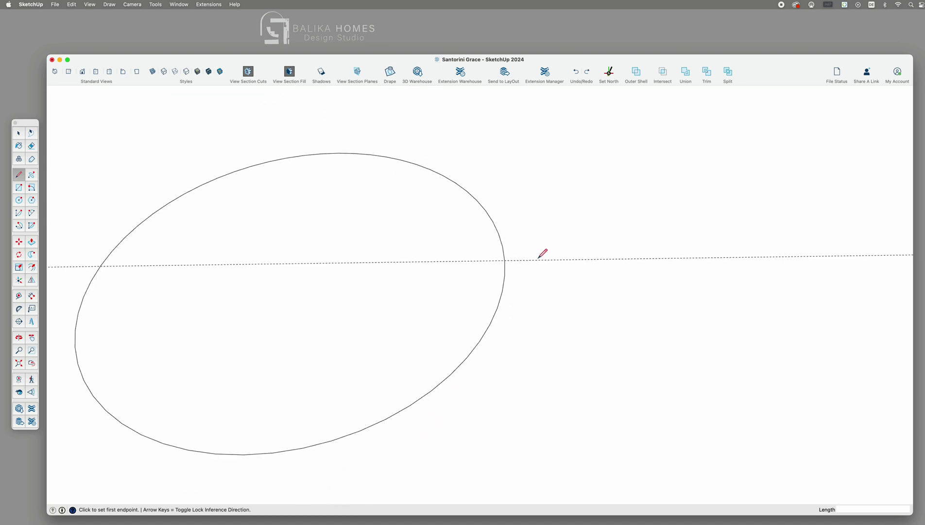
pyautogui.scroll(-4, 538, 257)
pyautogui.press('space')
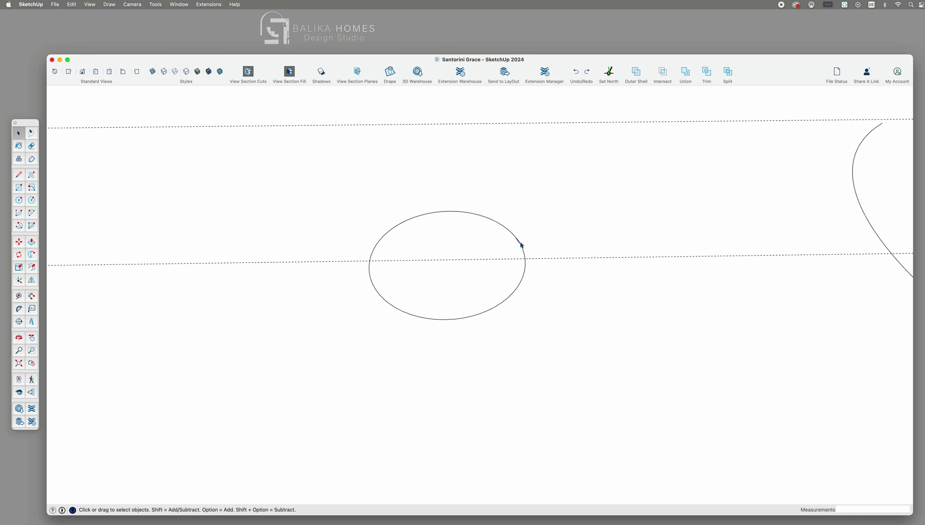
pyautogui.click(519, 244)
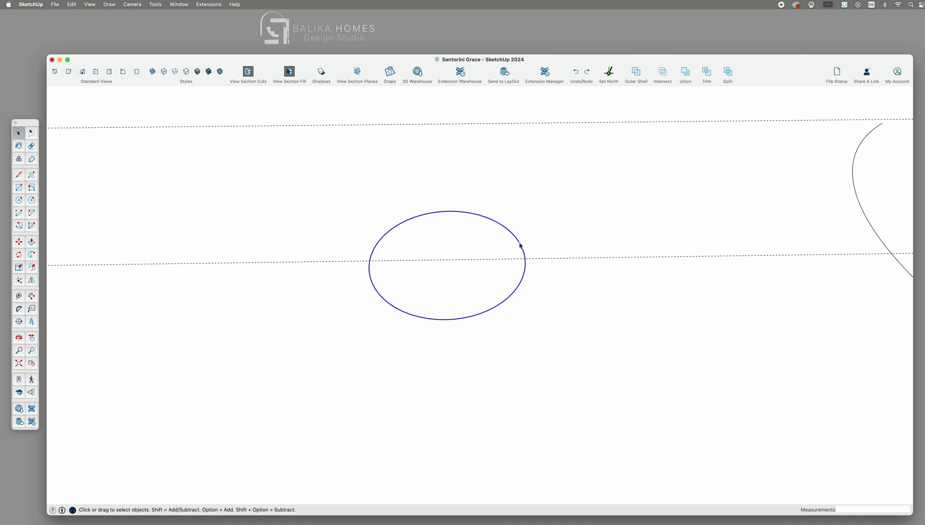
pyautogui.rightClick(520, 244)
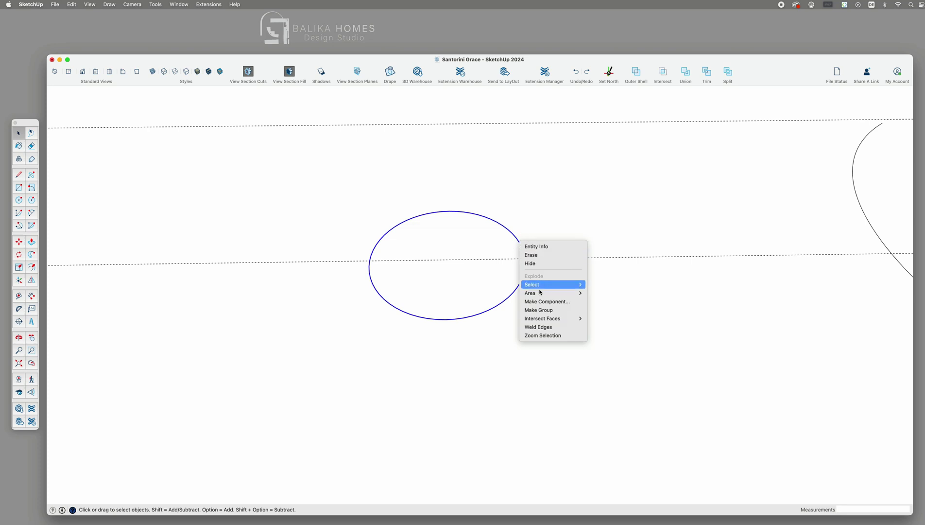
pyautogui.click(539, 326)
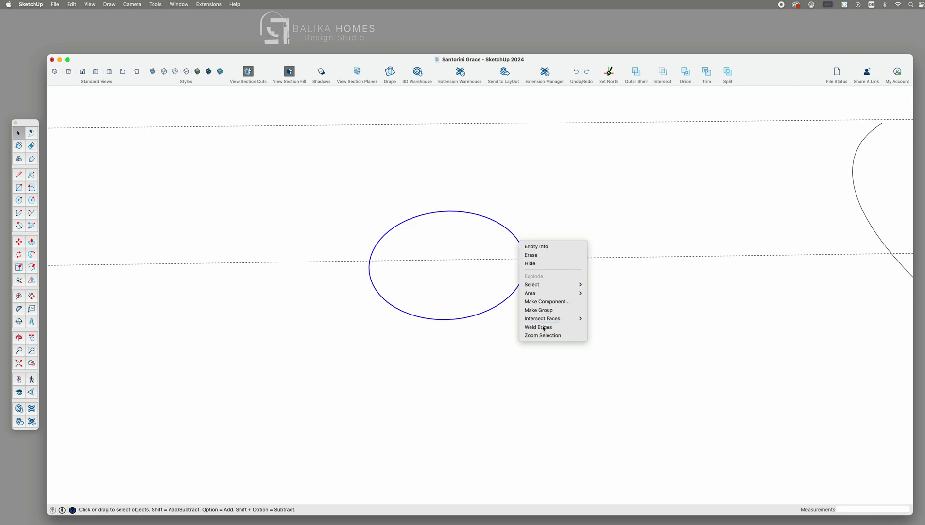
pyautogui.click(531, 310)
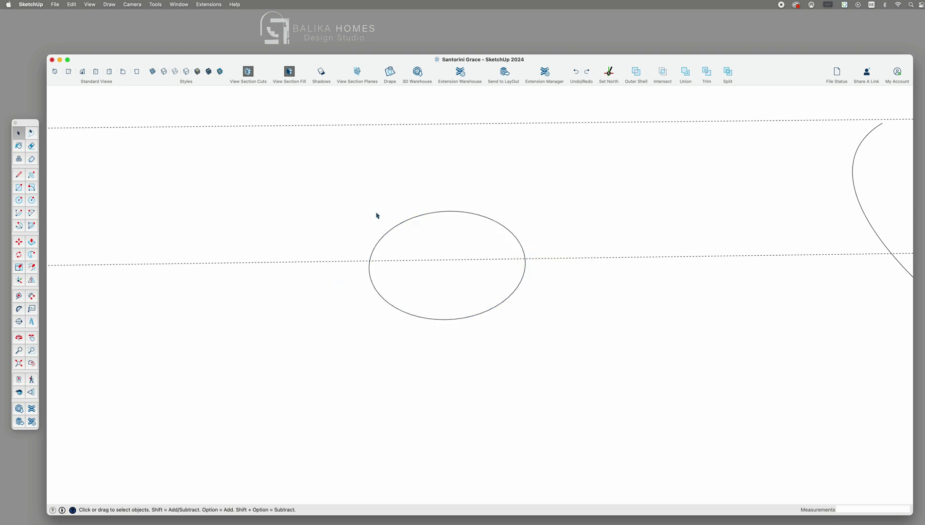
# Check the welded circle's length and draw a straight 1004.8 mm line along the upper guide line, beside the curved base outline
pyautogui.scroll(-5, 416, 348)
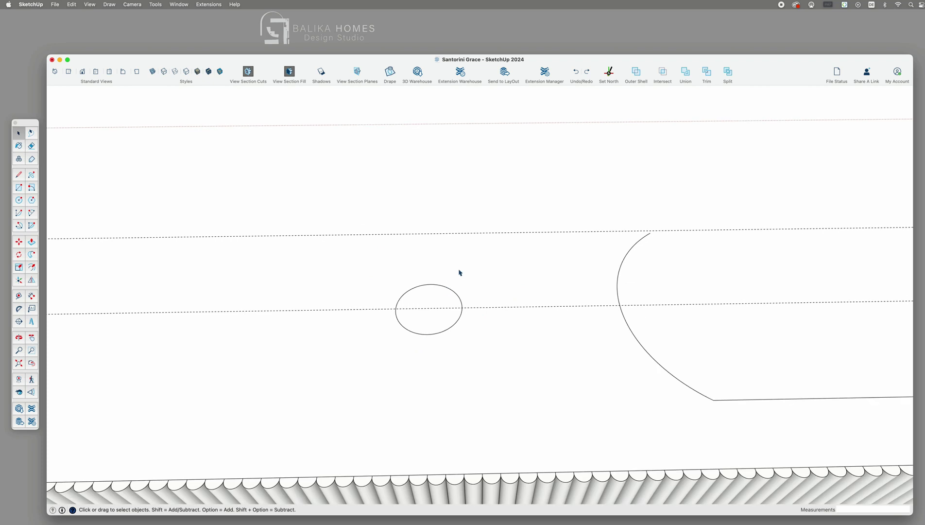
pyautogui.scroll(-3, 459, 273)
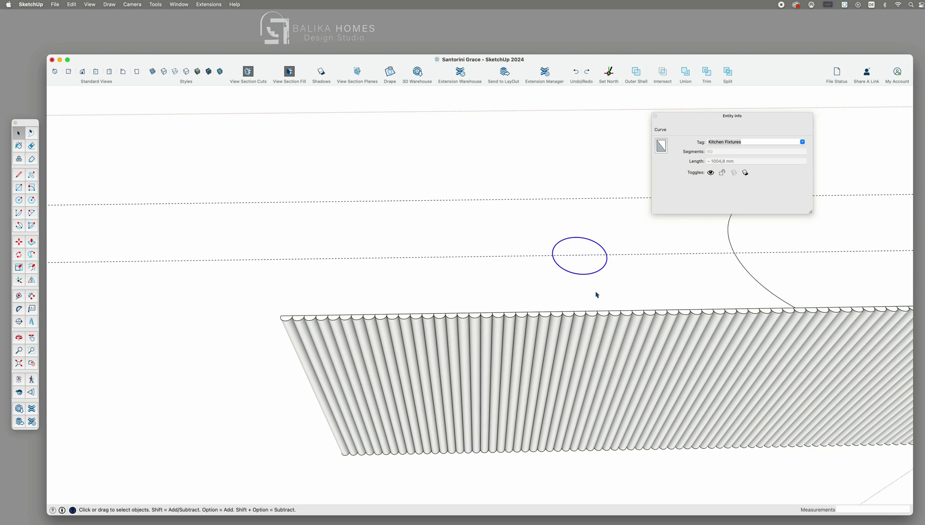
pyautogui.scroll(2, 625, 282)
pyautogui.scroll(-2, 514, 308)
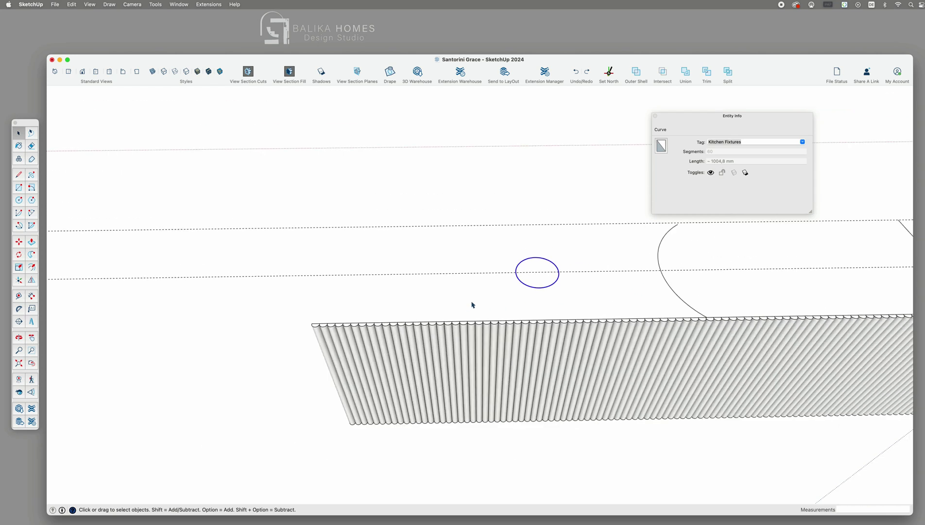
pyautogui.press('l')
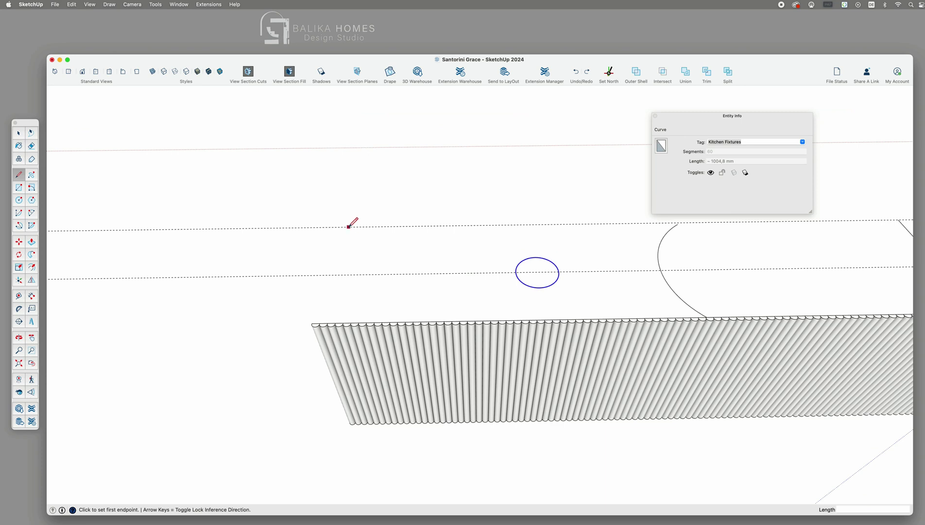
pyautogui.click(348, 226)
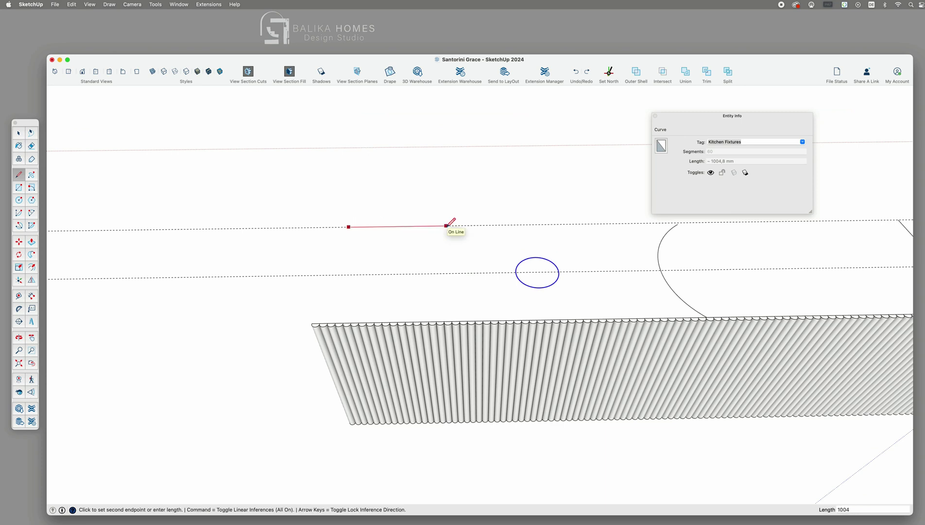
pyautogui.click(447, 225)
pyautogui.press('space')
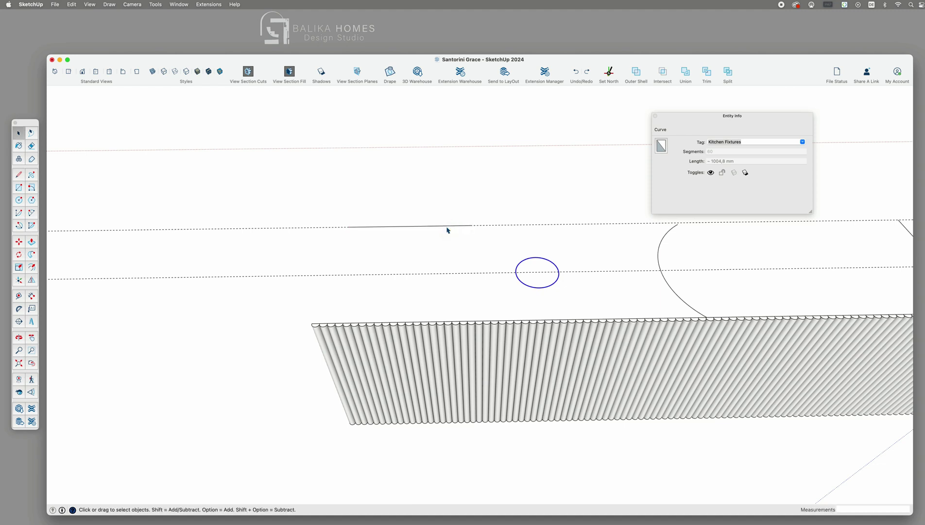
# Move the new line about 207 mm off the upper guide line toward the lower guide line
pyautogui.click(450, 226)
pyautogui.press('m')
pyautogui.click(471, 225)
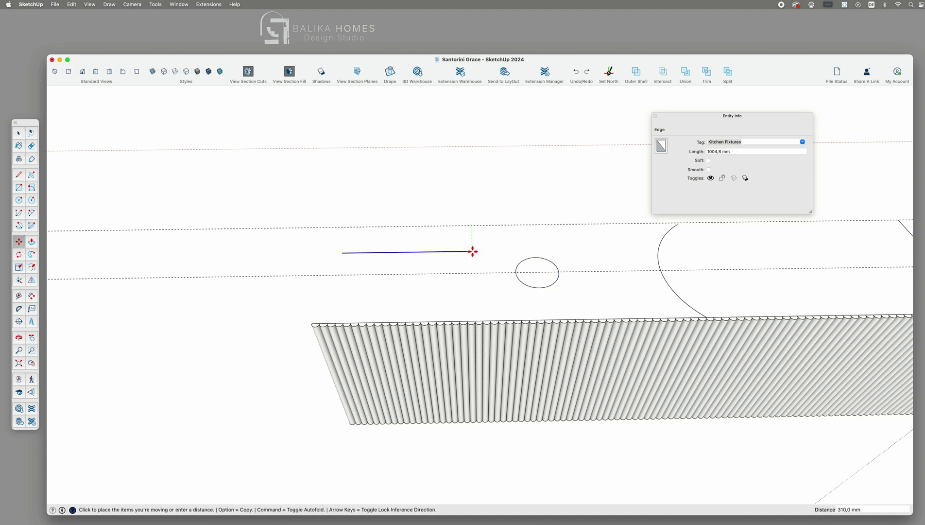
pyautogui.click(472, 242)
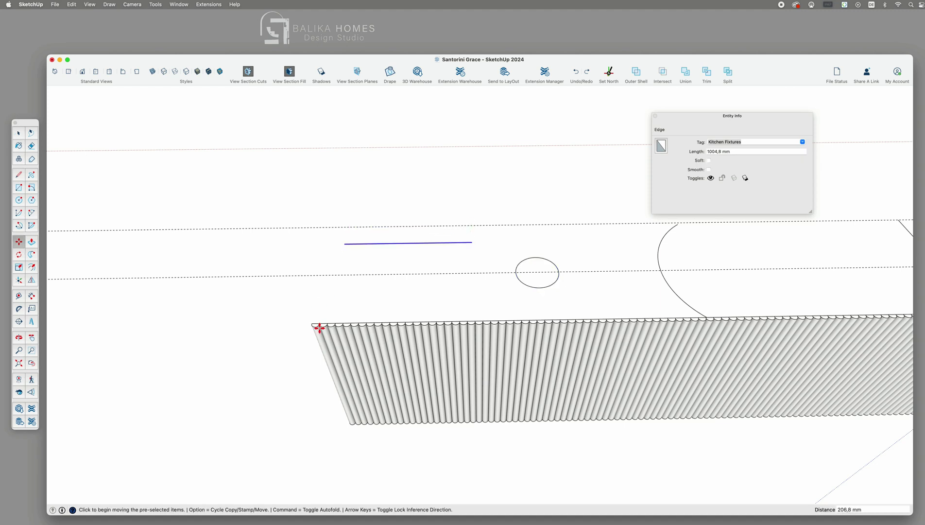
# Open the straight fluted panel and its first flute component, and copy the flute's end profile
pyautogui.press('t')
pyautogui.scroll(-3, 347, 320)
pyautogui.scroll(4, 348, 320)
pyautogui.press('space')
pyautogui.click(336, 283)
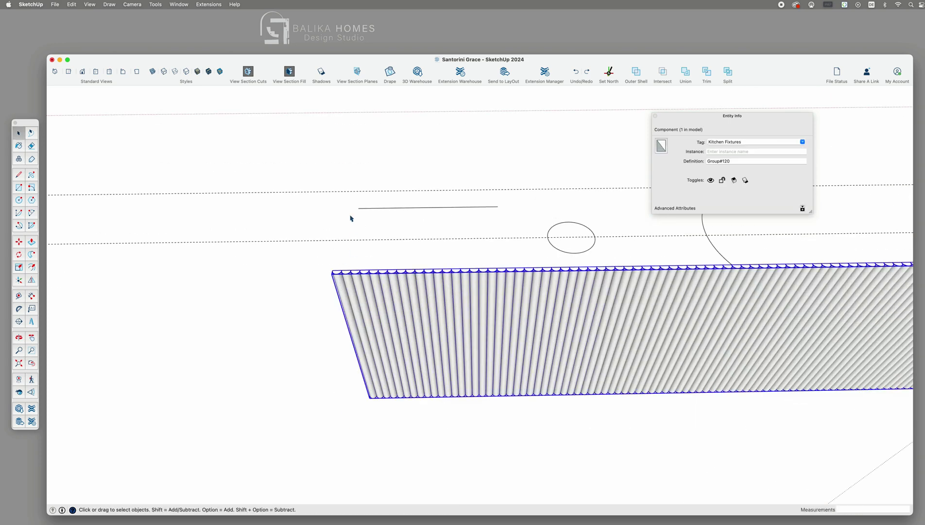
pyautogui.doubleClick(337, 280)
pyautogui.click(336, 279)
pyautogui.rightClick(337, 275)
pyautogui.click(352, 327)
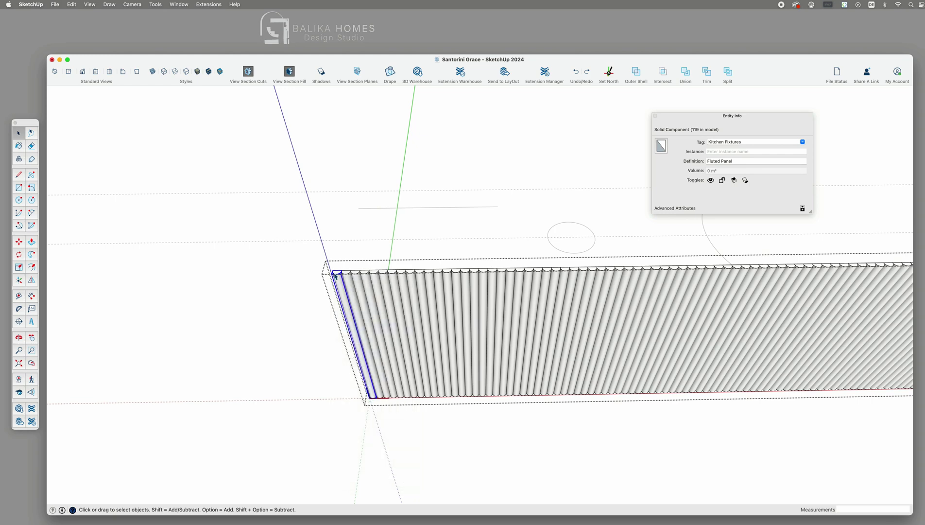
pyautogui.scroll(5, 339, 275)
pyautogui.doubleClick(340, 274)
pyautogui.click(343, 272)
pyautogui.press('super+c')
# Paste the flute profile into the model outside the panel and move its corner onto the start of the 1004.8 mm line
pyautogui.doubleClick(382, 182)
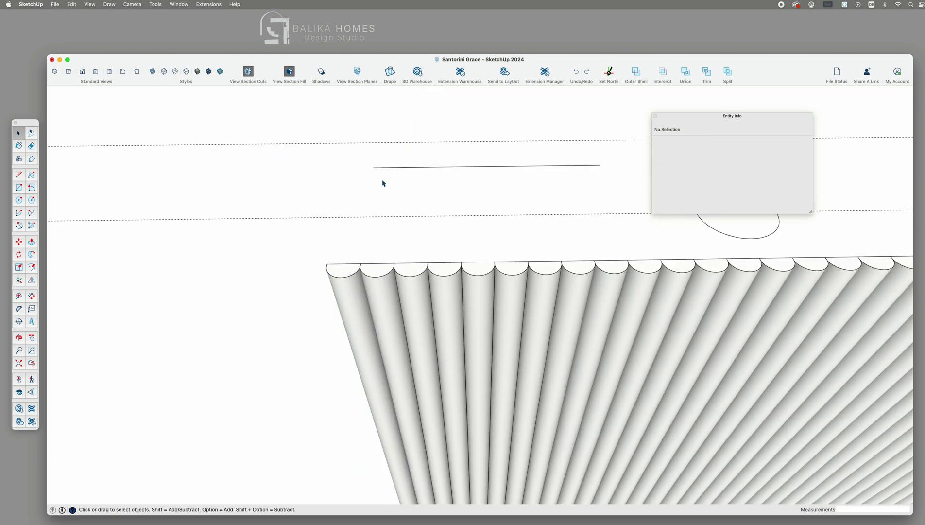
pyautogui.press('super+v')
pyautogui.click(374, 176)
pyautogui.scroll(6, 379, 165)
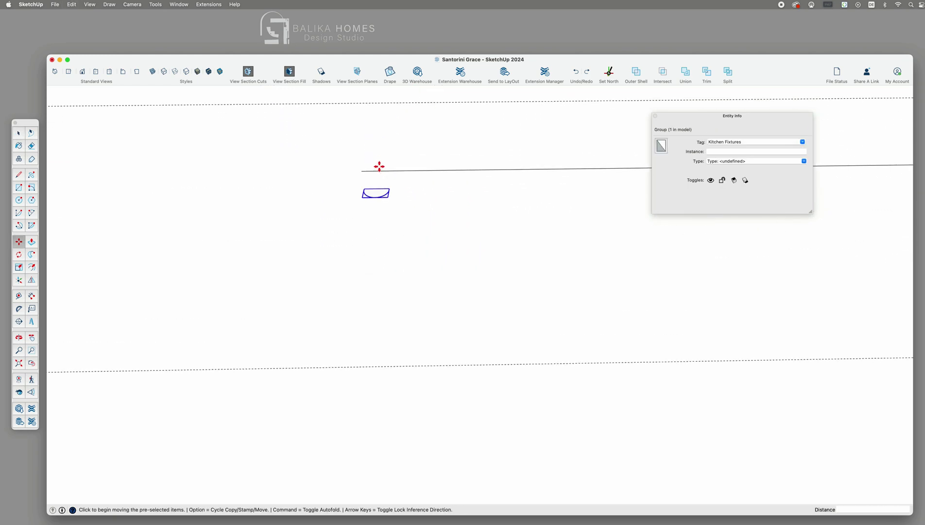
pyautogui.click(350, 205)
pyautogui.click(349, 166)
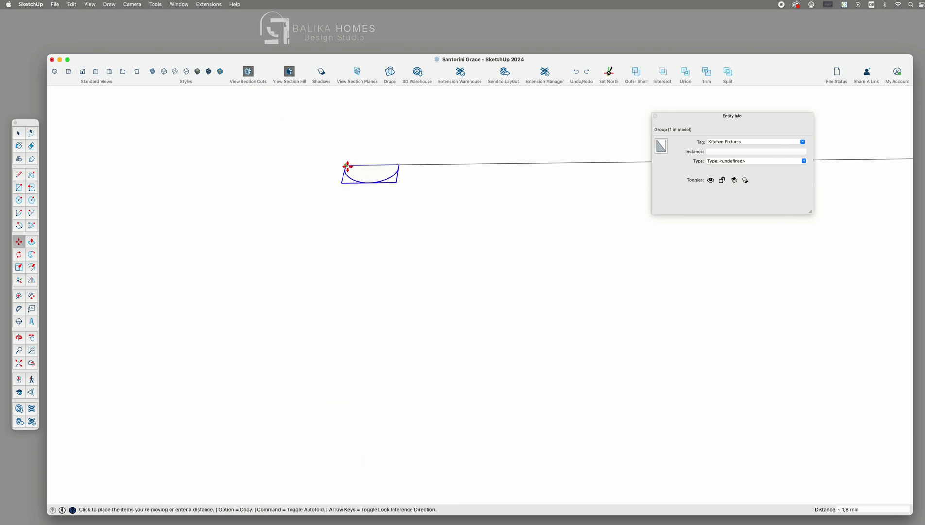
# Convert the pasted flute profile group into a component named Fluted_Panel_Pillar
pyautogui.moveTo(431, 207); pyautogui.dragTo(403, 262, button='middle')
pyautogui.rightClick(368, 166)
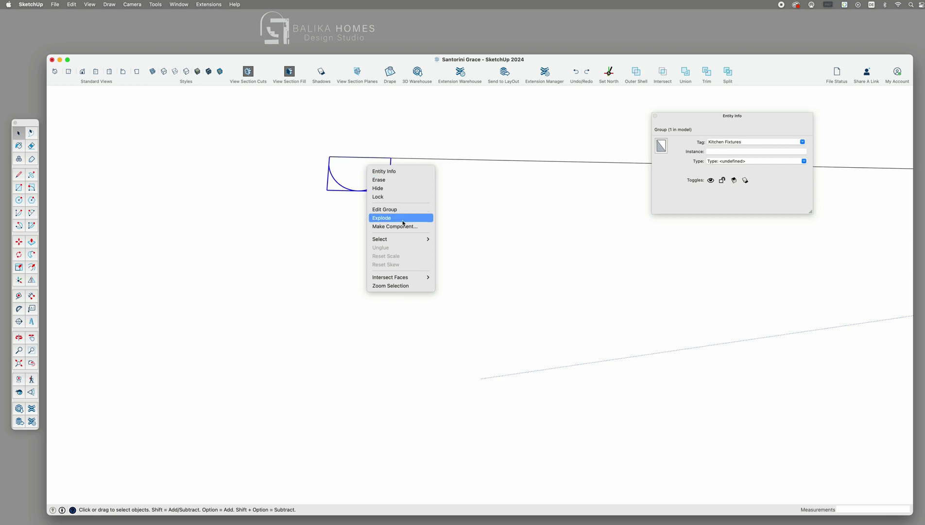
pyautogui.click(394, 226)
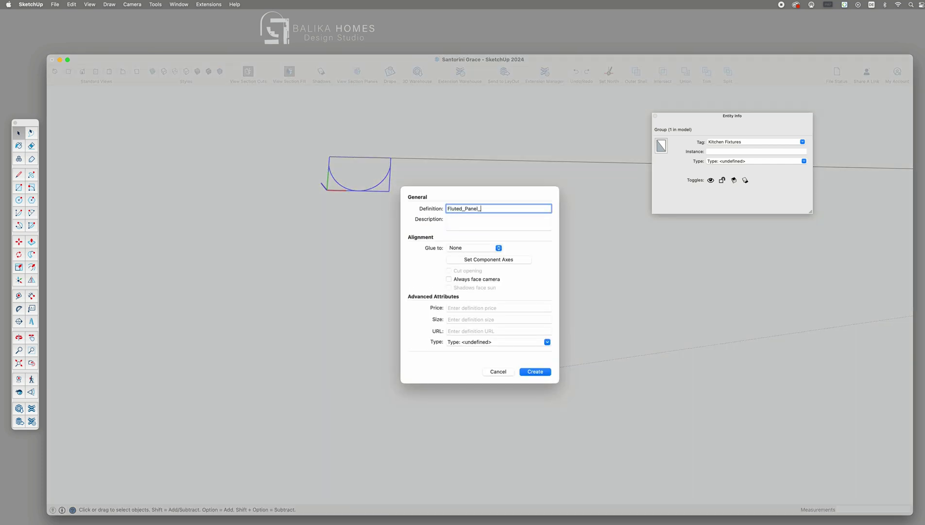
pyautogui.press('Return')
# Copy the profile component 35 mm along the line and multiply the copy 30 times
pyautogui.press('m')
pyautogui.scroll(-5, 209, 268)
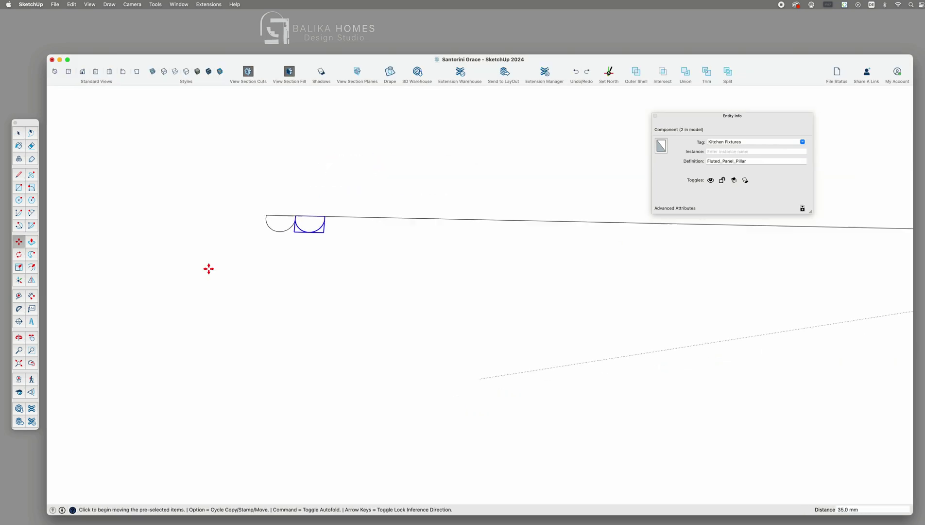
pyautogui.write('45')
pyautogui.press('Return')
pyautogui.write('*30')
pyautogui.press('Return')
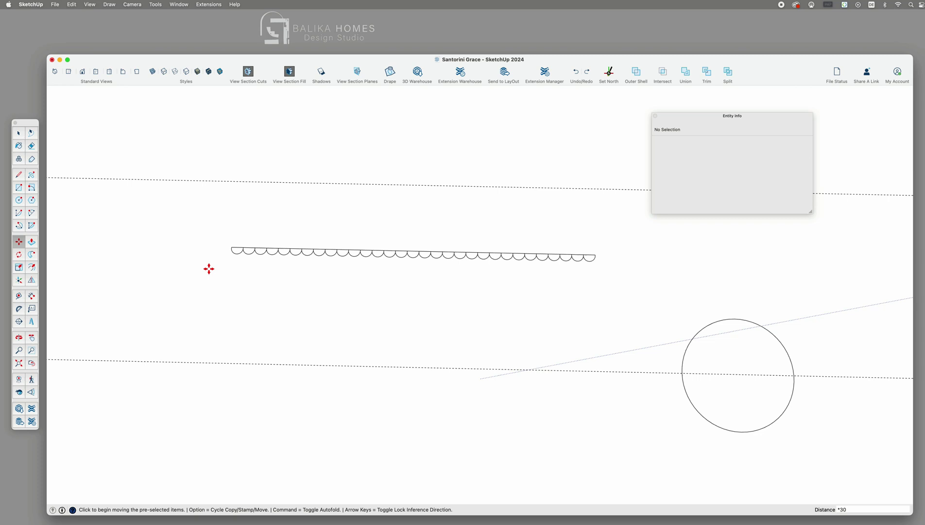
# Delete the surplus flute profiles that run past the line's end, including the last overhanging one
pyautogui.press('space')
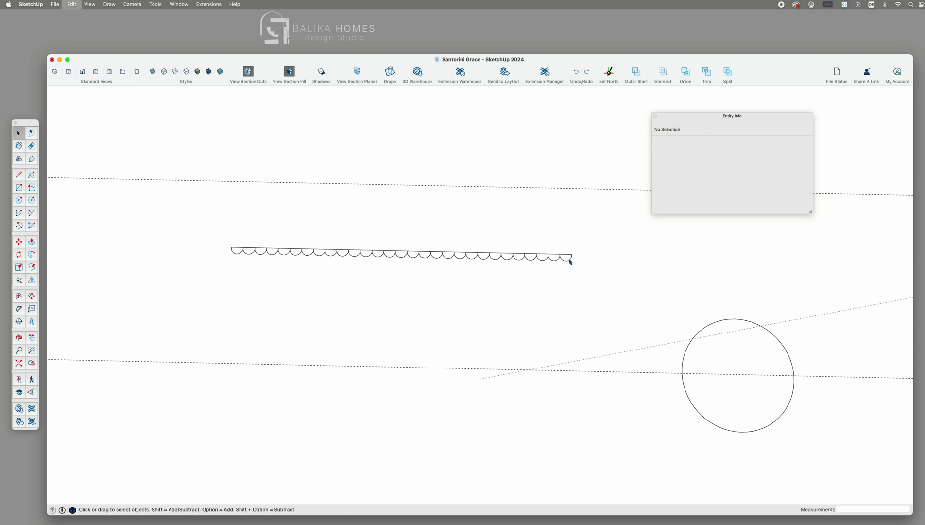
pyautogui.scroll(5, 568, 258)
pyautogui.click(568, 258)
pyautogui.scroll(6, 568, 258)
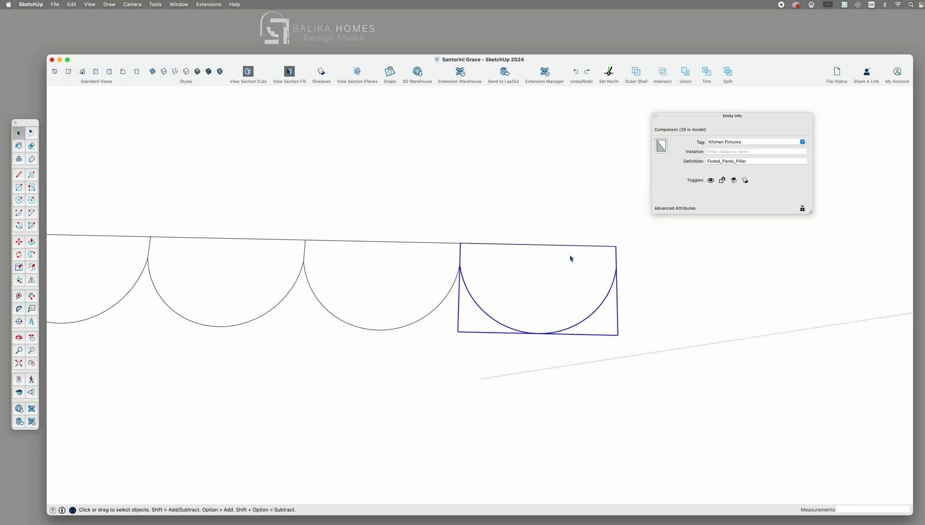
pyautogui.click(621, 281)
pyautogui.scroll(-10, 617, 289)
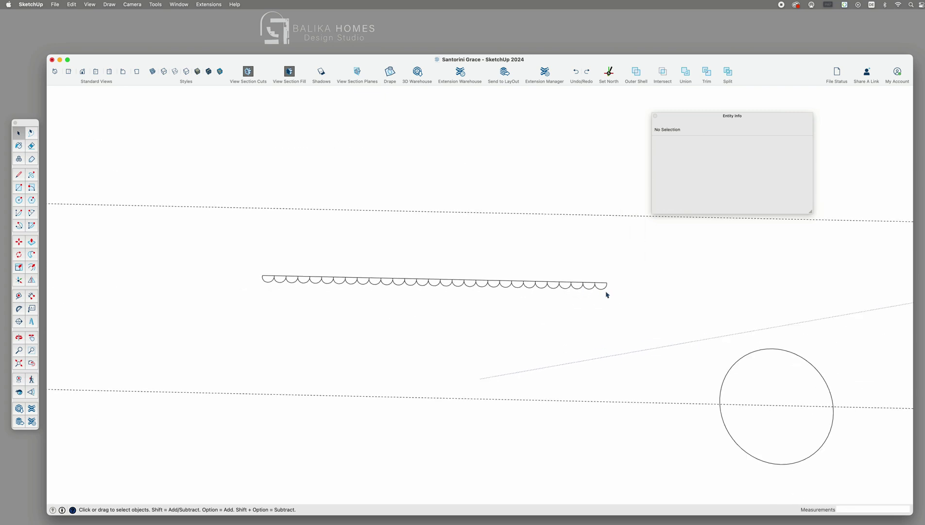
pyautogui.moveTo(266, 283); pyautogui.dragTo(266, 283)
pyautogui.scroll(10, 589, 289)
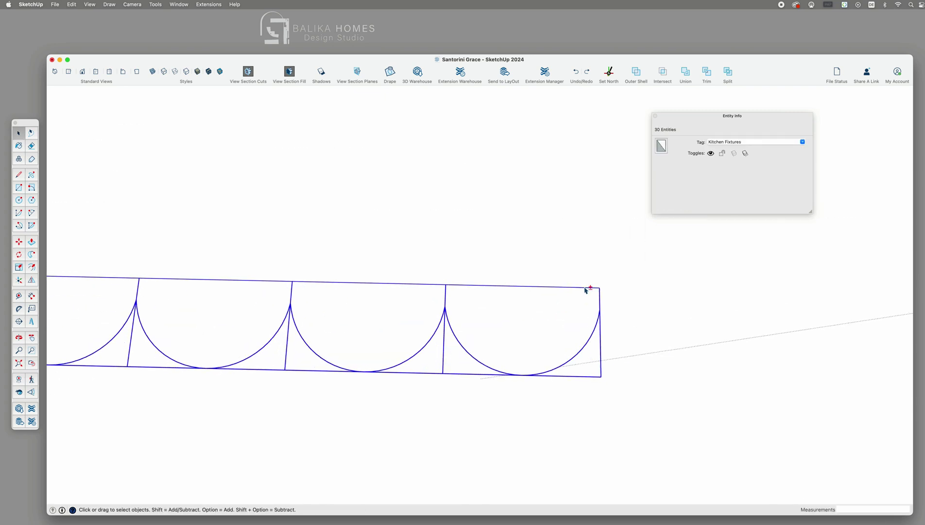
pyautogui.click(552, 314)
pyautogui.press('m')
pyautogui.click(535, 320)
pyautogui.press('Delete')
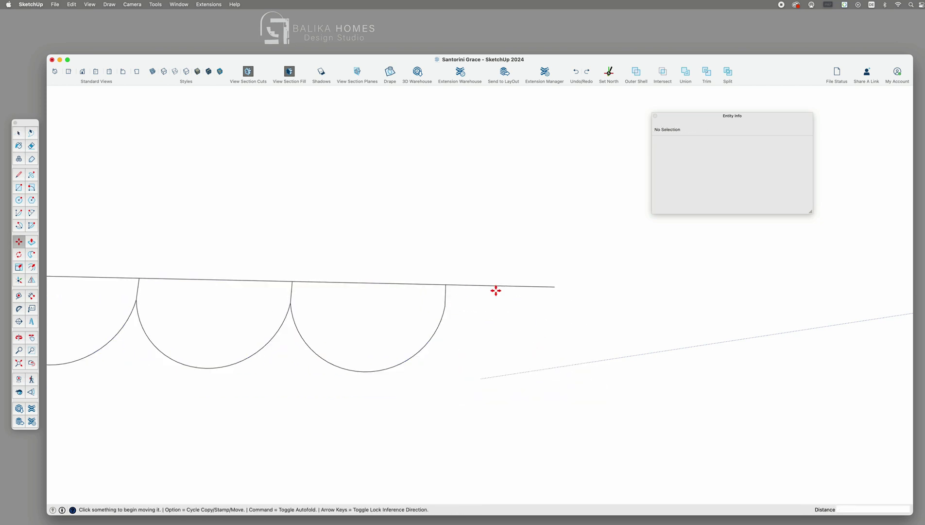
# Move the straight reference line about 12.5 mm off the back of the profile row
pyautogui.press('space')
pyautogui.click(492, 286)
pyautogui.scroll(-4, 511, 289)
pyautogui.press('m')
pyautogui.click(527, 288)
pyautogui.click(526, 269)
# Copy the last flute profile one width along to extend the row by one
pyautogui.click(436, 285)
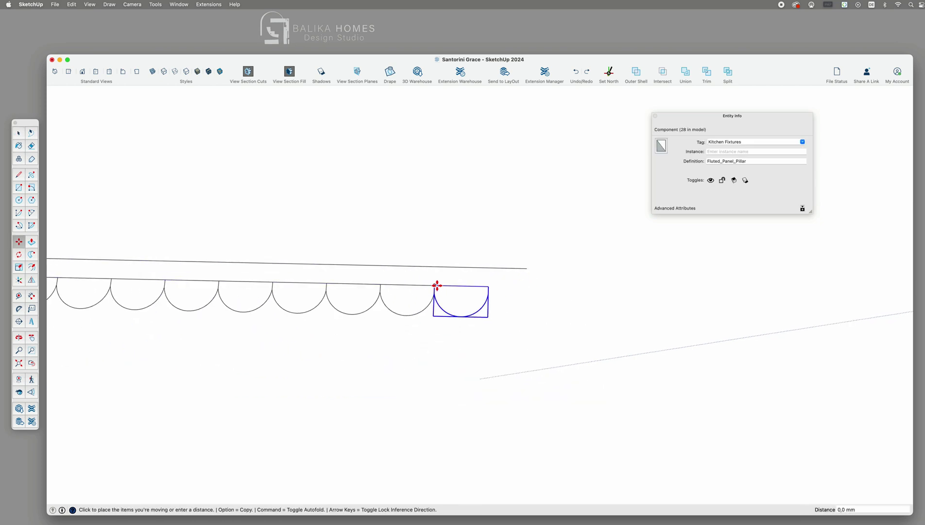
pyautogui.press('alt')
pyautogui.click(489, 287)
pyautogui.scroll(-8, 552, 329)
# Group the 29 flute profiles and move the group's corner onto the start of the reference line
pyautogui.press('space')
pyautogui.scroll(2, 550, 341)
pyautogui.moveTo(559, 324); pyautogui.dragTo(326, 316)
pyautogui.rightClick(461, 313)
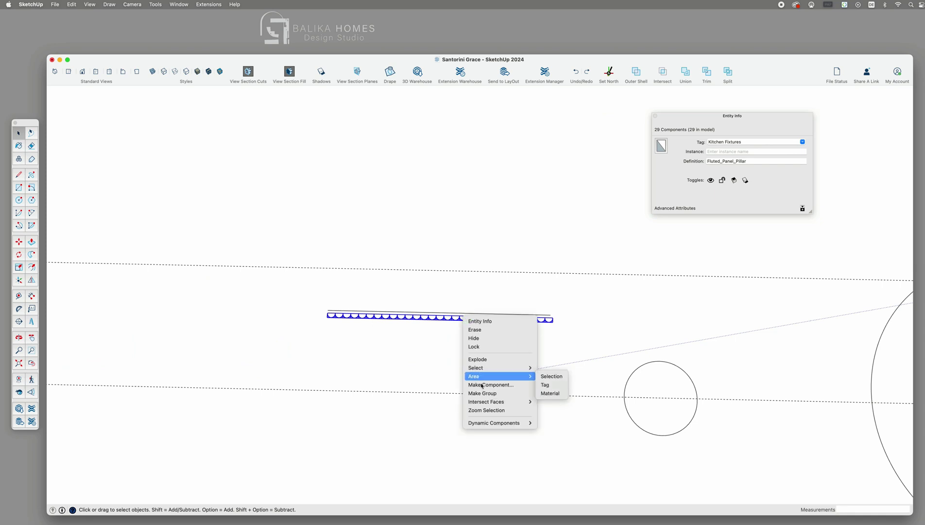
pyautogui.click(491, 392)
pyautogui.scroll(2, 330, 316)
pyautogui.press('m')
pyautogui.click(326, 314)
pyautogui.click(328, 308)
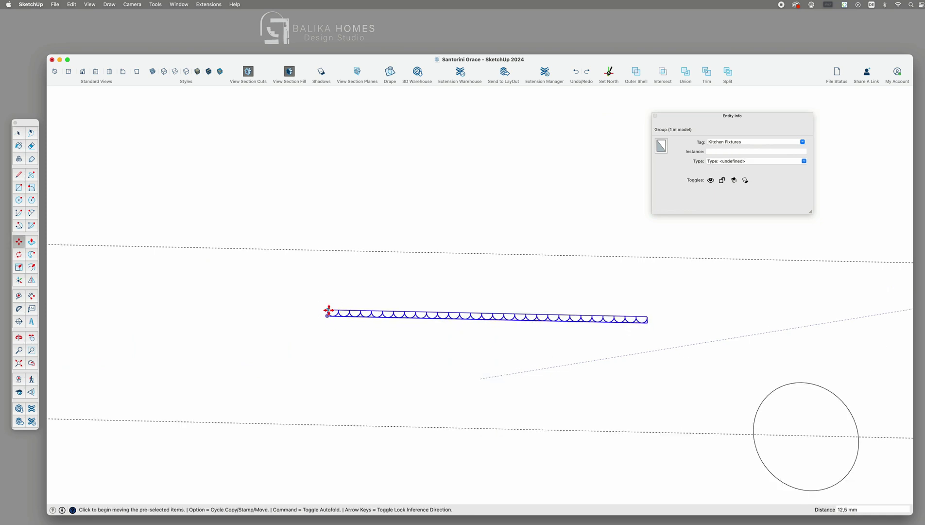
# Extrude the flute profile component inside the group 900 mm upward and leave the component and group
pyautogui.press('space')
pyautogui.click(294, 311)
pyautogui.scroll(-4, 296, 306)
pyautogui.scroll(2, 464, 314)
pyautogui.click(457, 307)
pyautogui.moveTo(456, 308); pyautogui.dragTo(469, 221, button='middle')
pyautogui.scroll(2, 451, 308)
pyautogui.doubleClick(454, 309)
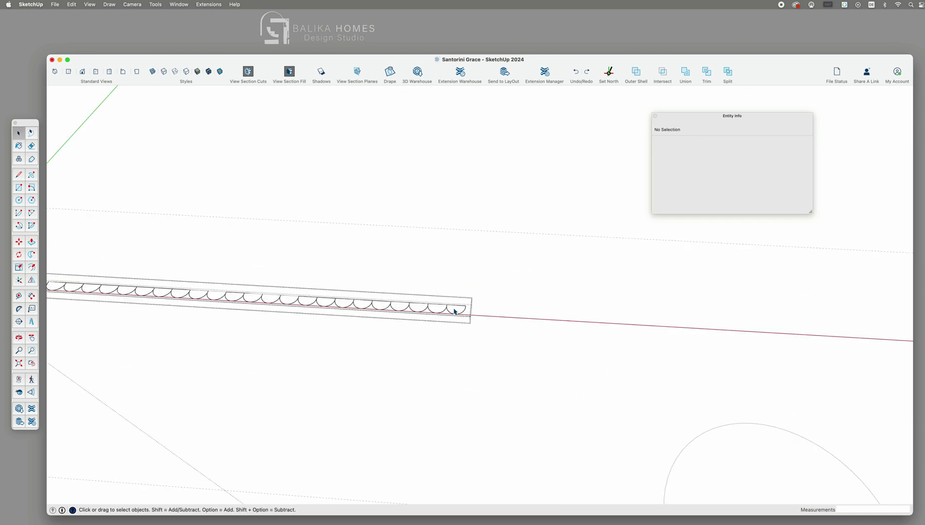
pyautogui.doubleClick(454, 309)
pyautogui.press('p')
pyautogui.click(455, 309)
pyautogui.scroll(-5, 423, 306)
pyautogui.click(748, 315)
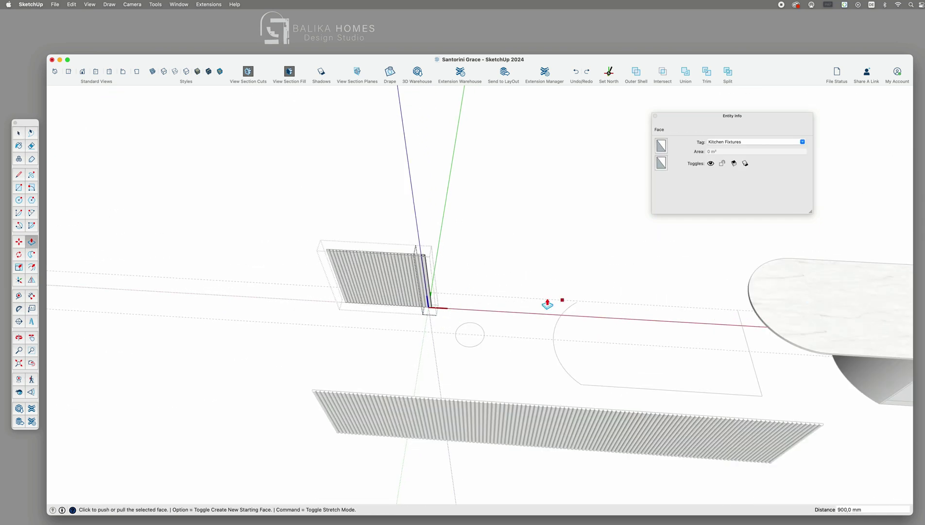
pyautogui.press('space')
pyautogui.press('Escape')
pyautogui.press('Escape')
# Try to bend the new fluted panel with Shape Bender, using its lower straight line as reference and the welded circle as target curve
pyautogui.moveTo(547, 301); pyautogui.dragTo(477, 262, button='middle')
pyautogui.scroll(5, 477, 260)
pyautogui.click(478, 264)
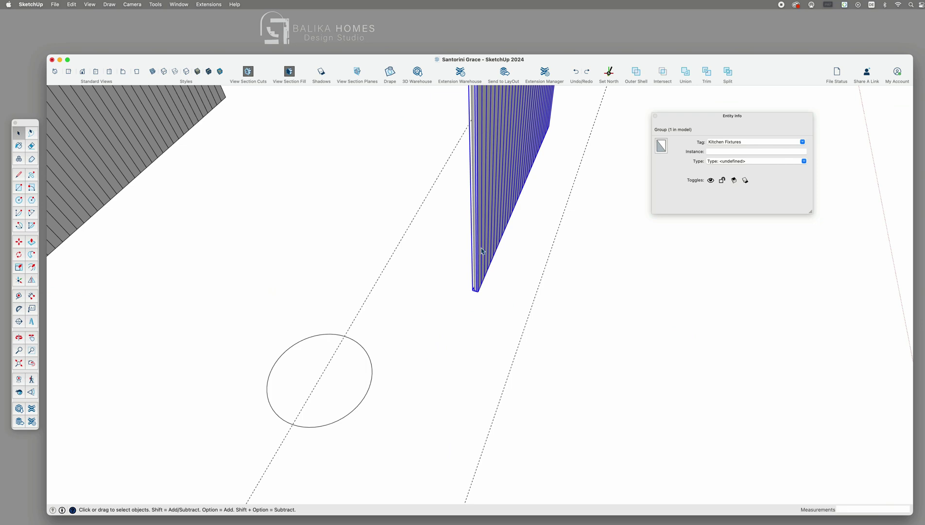
pyautogui.click(197, 5)
pyautogui.moveTo(241, 62)
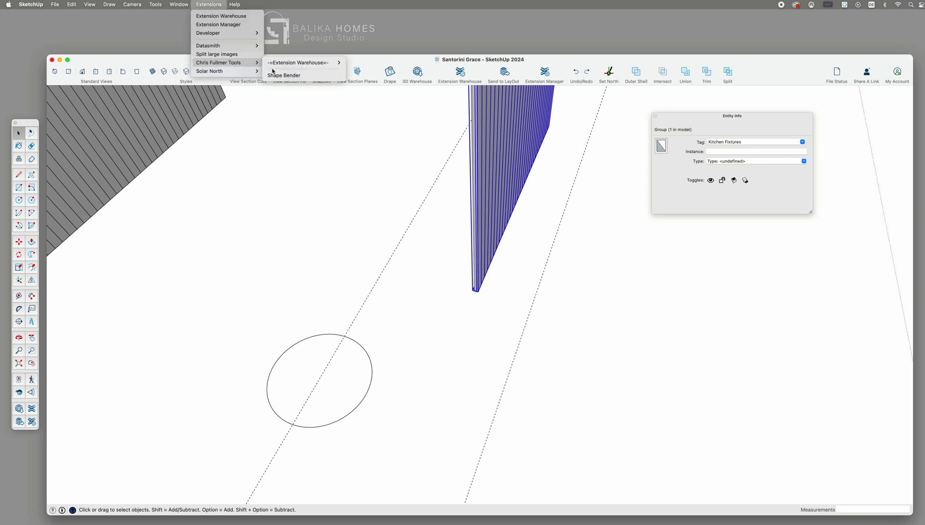
pyautogui.click(278, 77)
pyautogui.scroll(3, 490, 294)
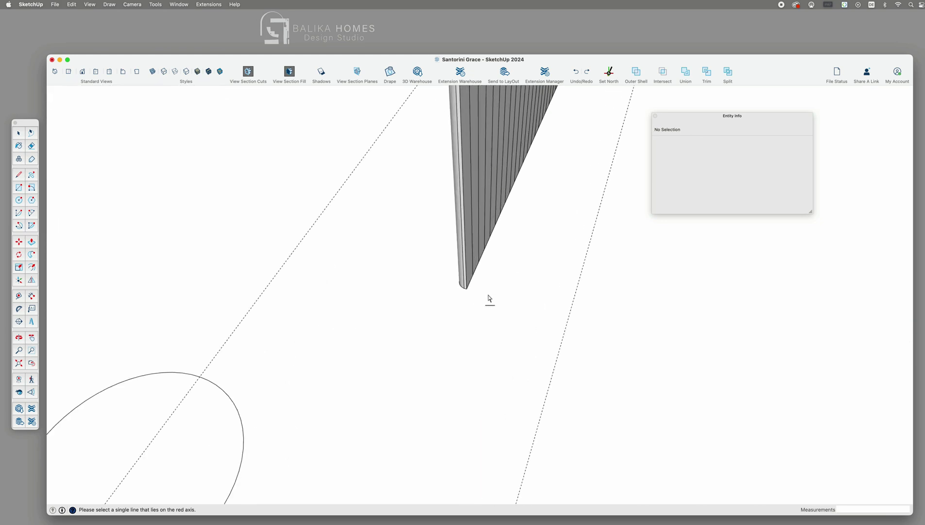
pyautogui.scroll(2, 479, 265)
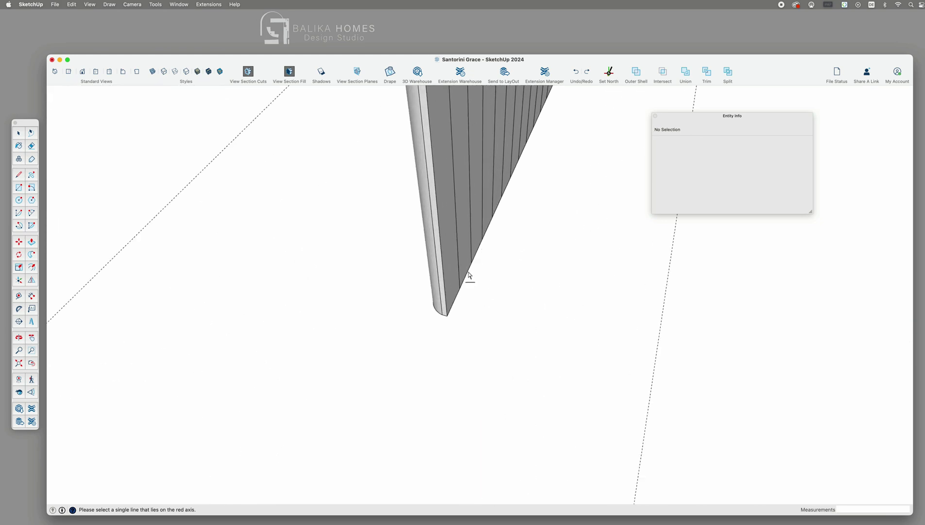
pyautogui.click(469, 273)
pyautogui.scroll(-4, 542, 279)
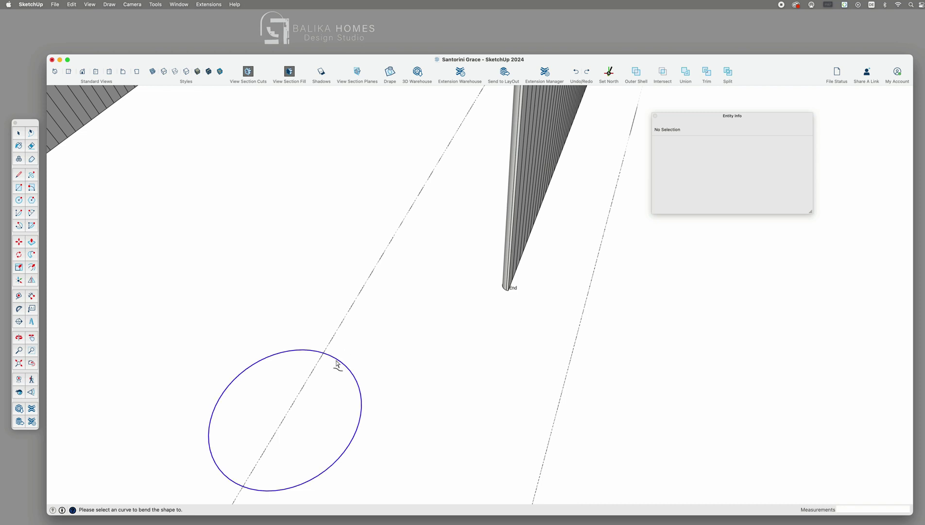
pyautogui.click(338, 364)
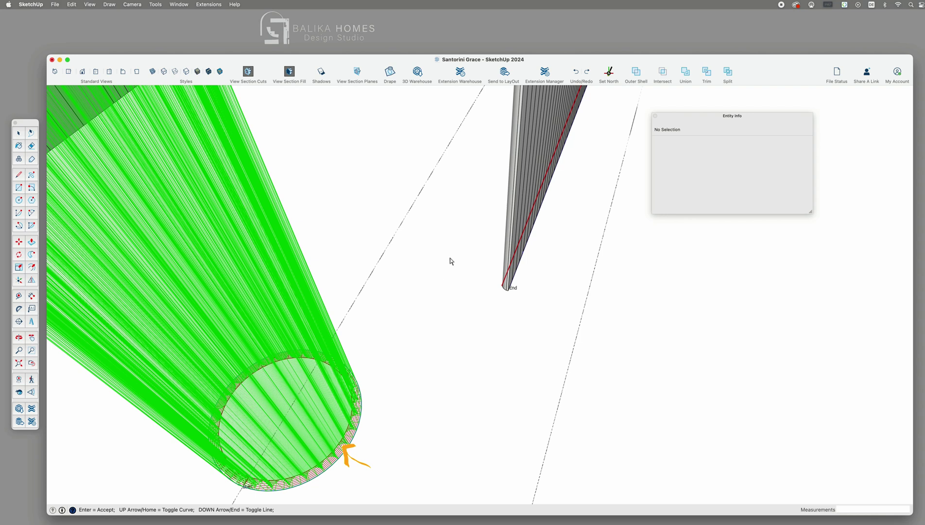
pyautogui.press('space')
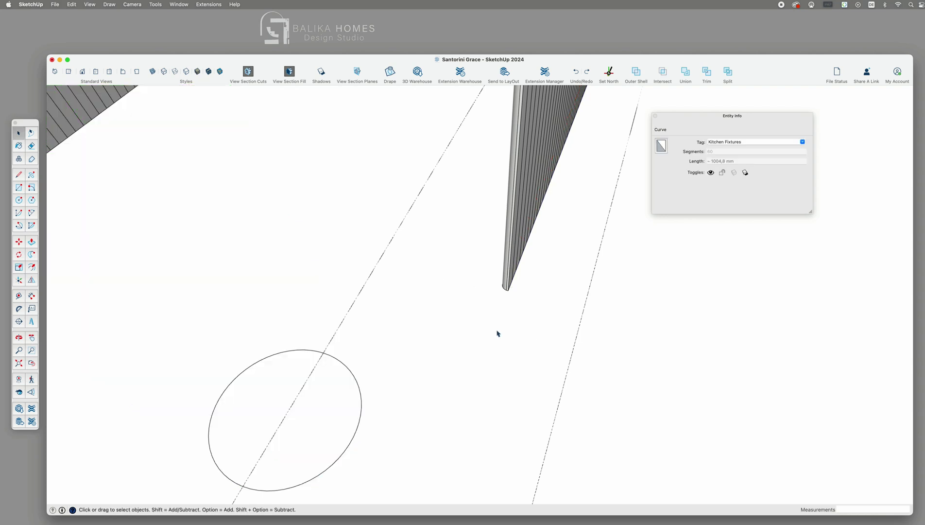
# Select the new fluted panel group and rotate it 180° about its vertical axis so the flutes face the opposite way
pyautogui.click(497, 331)
pyautogui.scroll(-5, 497, 331)
pyautogui.click(539, 202)
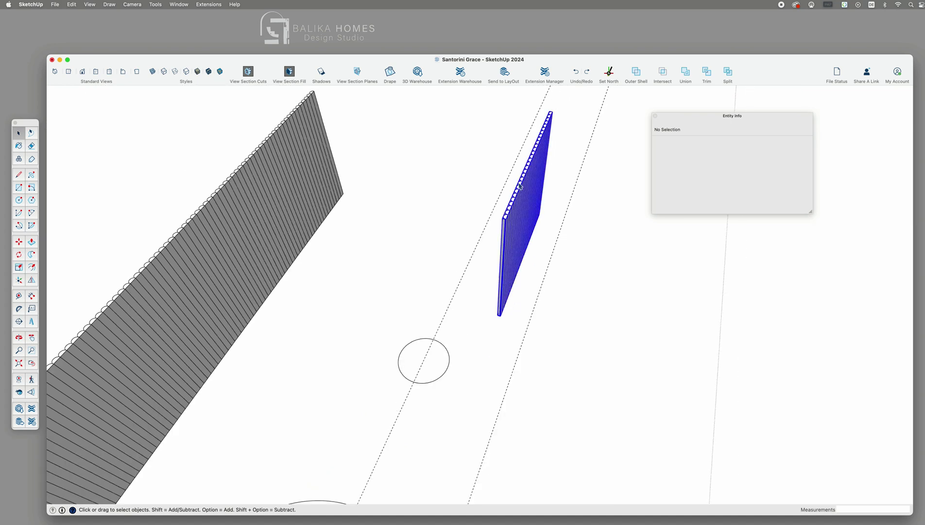
pyautogui.press('m')
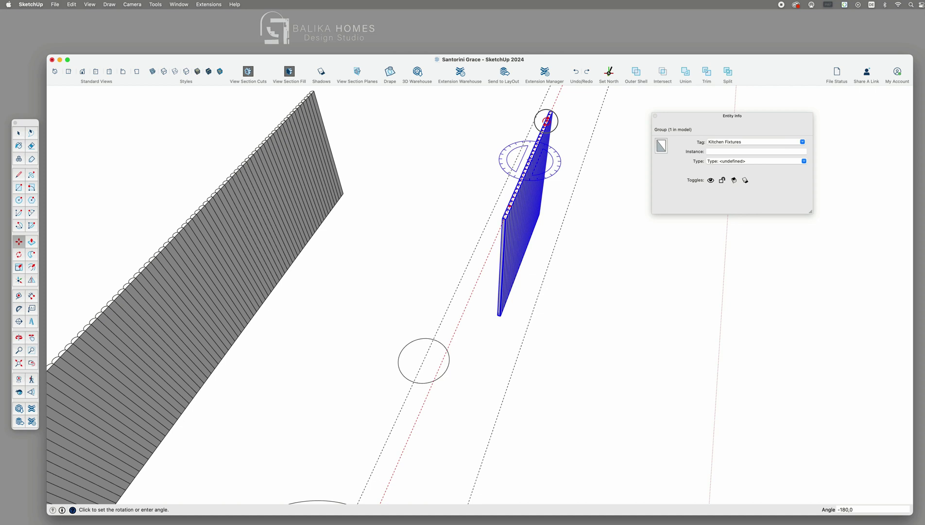
pyautogui.click(545, 119)
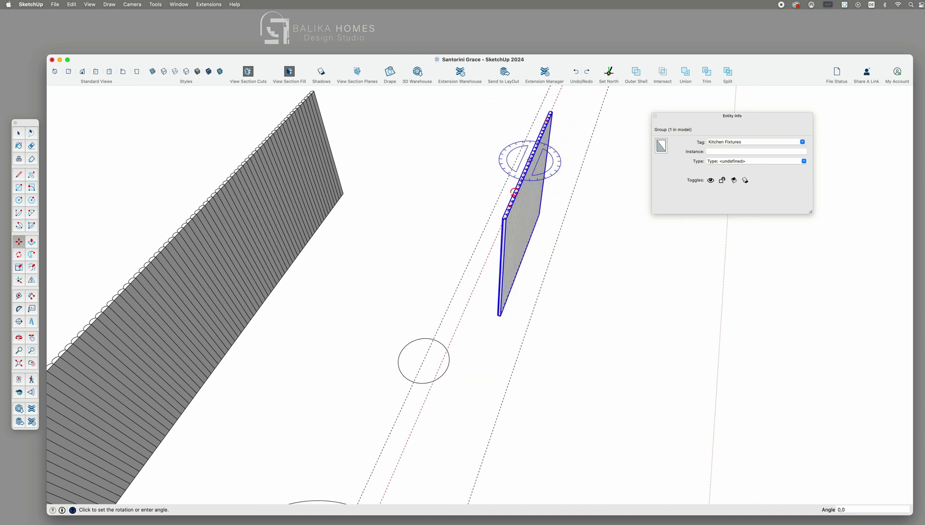
pyautogui.click(513, 192)
# Move the rotated fluted panel by its lower corner back onto the end of the straight reference line
pyautogui.scroll(6, 499, 312)
pyautogui.click(499, 310)
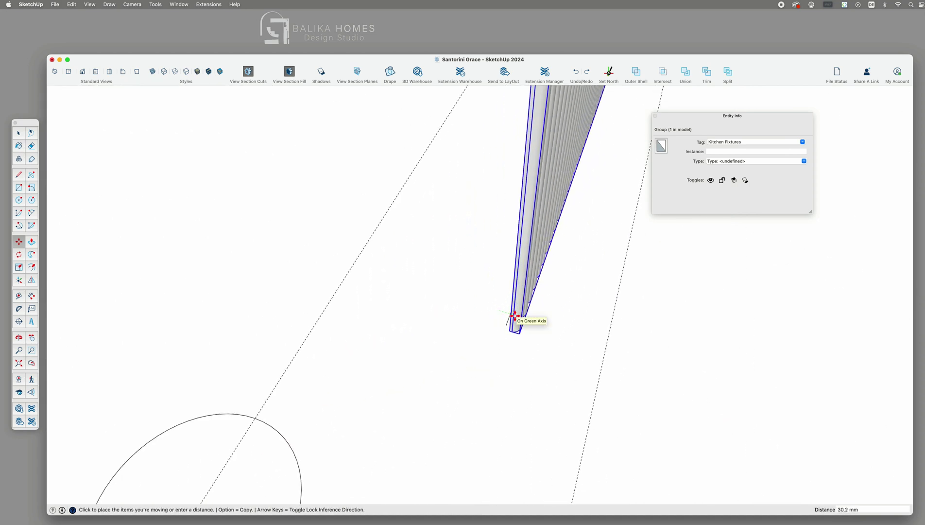
pyautogui.click(514, 316)
pyautogui.moveTo(438, 330); pyautogui.dragTo(461, 332, button='middle')
pyautogui.scroll(3, 463, 331)
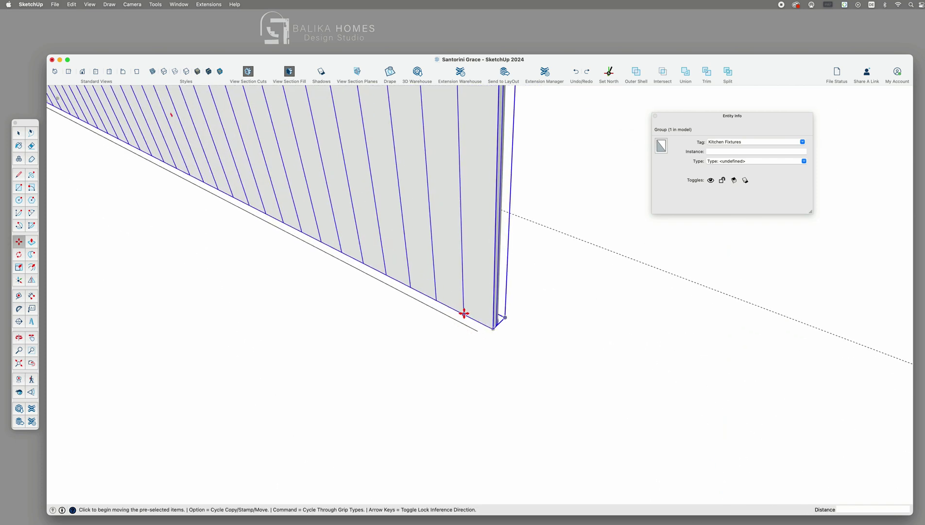
pyautogui.click(464, 313)
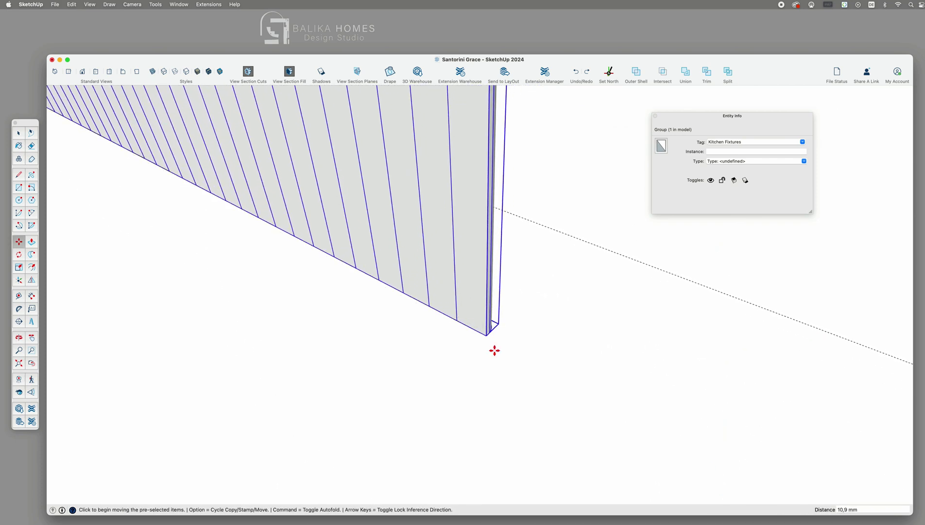
# Bend the rotated fluted panel with Shape Bender, using its lower straight line as reference and the welded circle as target curve
pyautogui.press('space')
pyautogui.click(179, 5)
pyautogui.moveTo(208, 4)
pyautogui.click(243, 71)
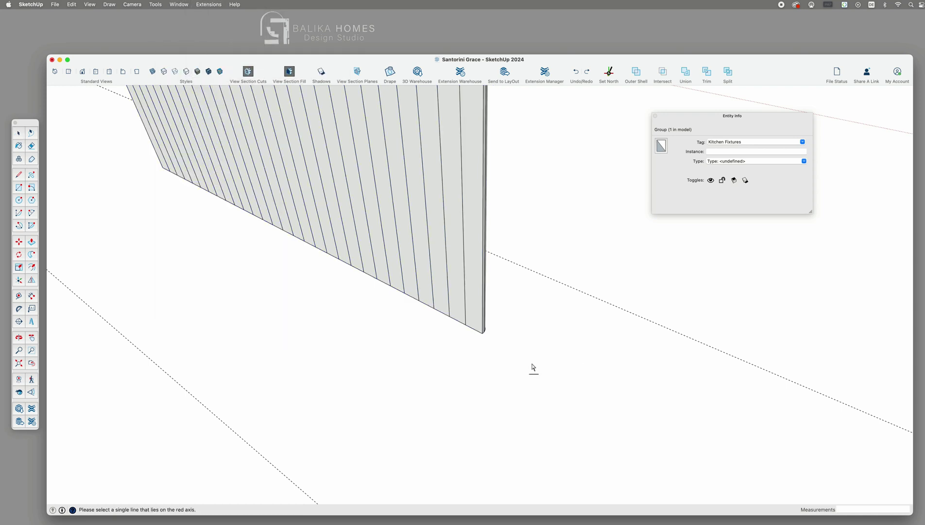
pyautogui.click(477, 330)
pyautogui.moveTo(475, 334); pyautogui.dragTo(528, 449, button='middle')
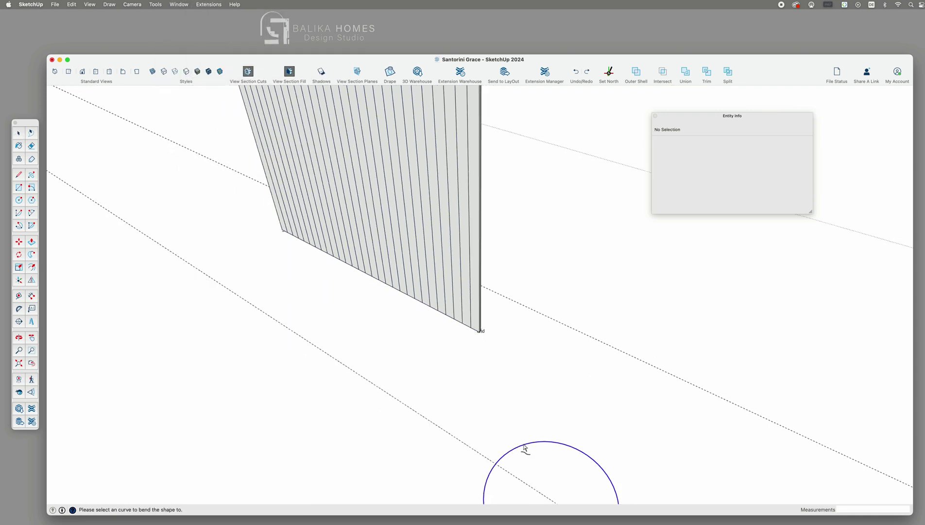
pyautogui.click(525, 447)
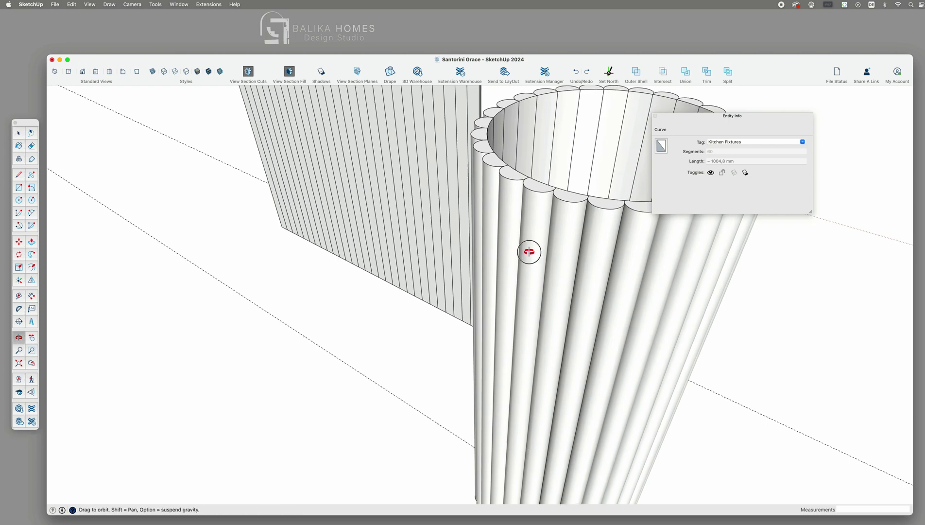
# Move the bent fluted shell 150 mm along the red axis, off the welded circle
pyautogui.moveTo(528, 250); pyautogui.dragTo(477, 343, button='middle')
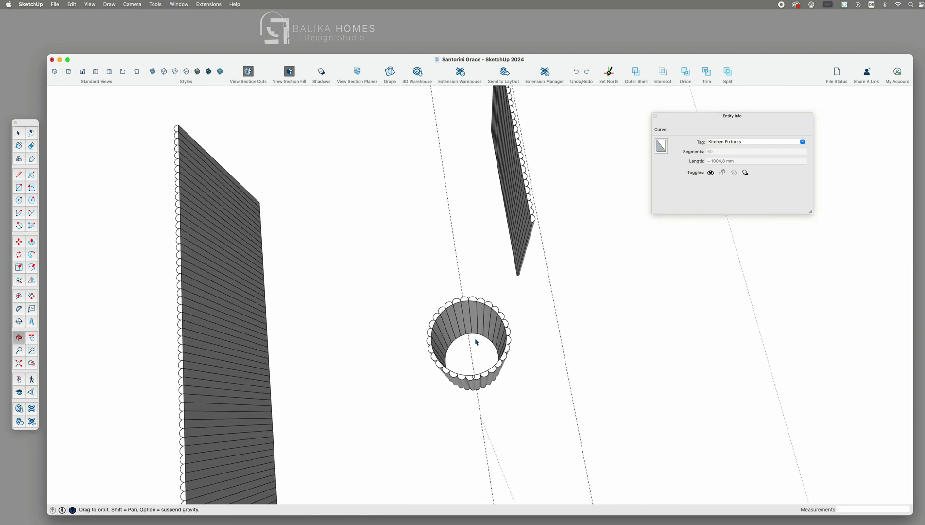
pyautogui.press('space')
pyautogui.click(488, 326)
pyautogui.press('m')
pyautogui.click(488, 326)
pyautogui.write('15')
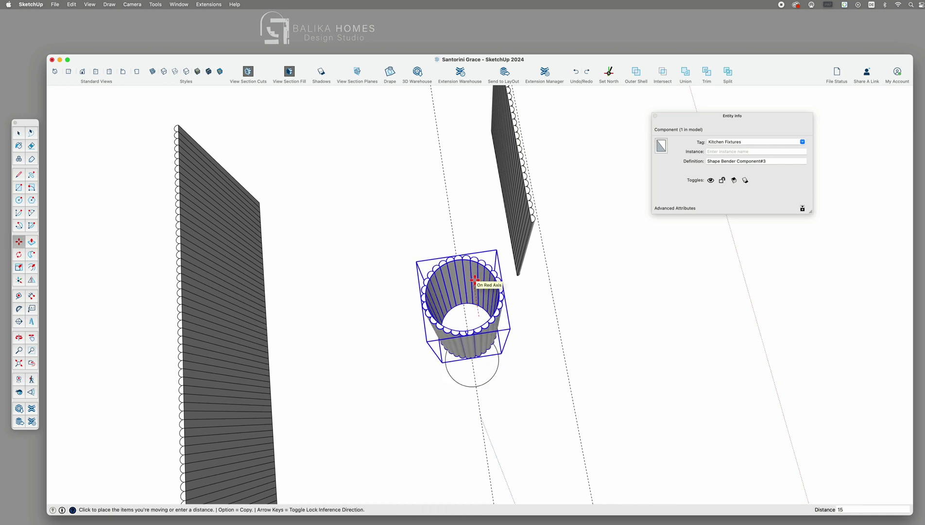
pyautogui.write('0')
pyautogui.press('Return')
# Draw a line across the gap in the welded circle to close it into a face
pyautogui.press('space')
pyautogui.click(496, 373)
pyautogui.scroll(3, 486, 386)
pyautogui.click(470, 388)
pyautogui.scroll(7, 470, 388)
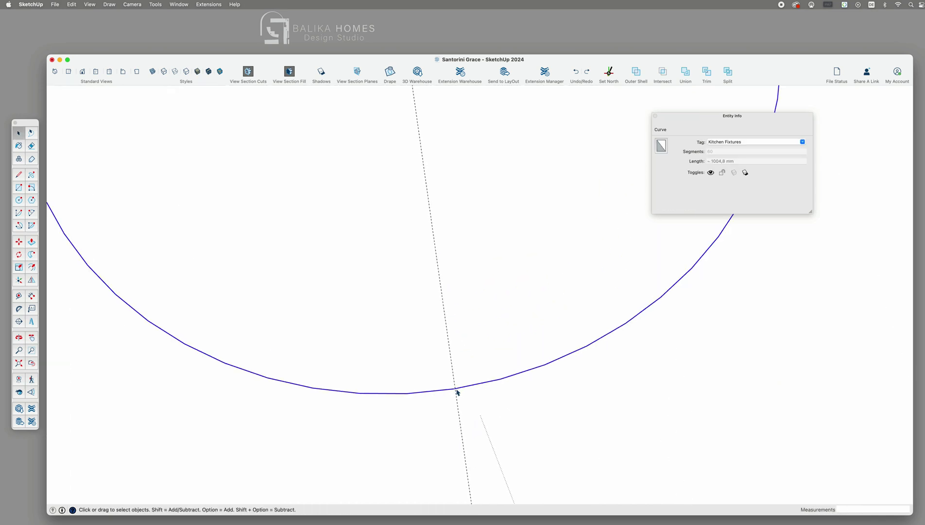
pyautogui.scroll(6, 456, 389)
pyautogui.press('l')
pyautogui.click(450, 383)
pyautogui.click(522, 368)
pyautogui.press('space')
pyautogui.click(489, 325)
pyautogui.scroll(-10, 488, 330)
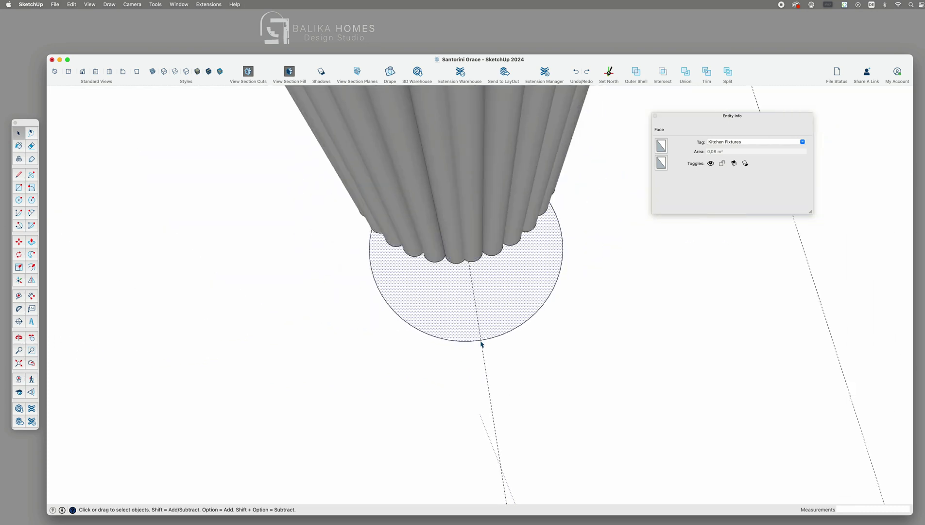
# Extrude the circular face up to the height of the fluted shell and group the resulting solid core
pyautogui.press('p')
pyautogui.click(505, 298)
pyautogui.press('space')
pyautogui.tripleClick(518, 295)
pyautogui.press('super+g')
# Move the fluted shell along the red axis back around the cylindrical core
pyautogui.moveTo(518, 296); pyautogui.dragTo(440, 262, button='middle')
pyautogui.scroll(-5, 481, 307)
pyautogui.click(384, 310)
pyautogui.press('m')
pyautogui.click(384, 309)
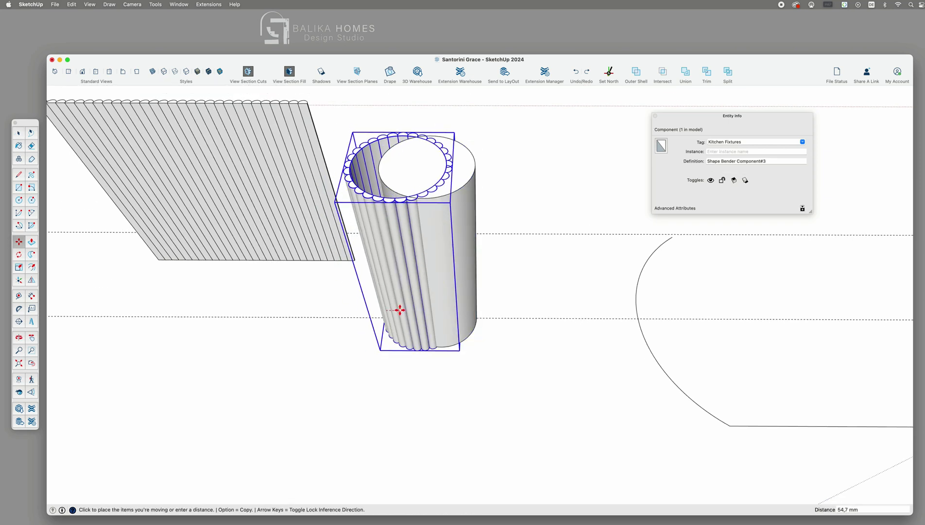
pyautogui.click(401, 312)
# Group the core with its fluted shell and move the pillar under the countertop of the kitchen island, beside its curved base
pyautogui.press('space')
pyautogui.click(431, 253)
pyautogui.scroll(-5, 428, 256)
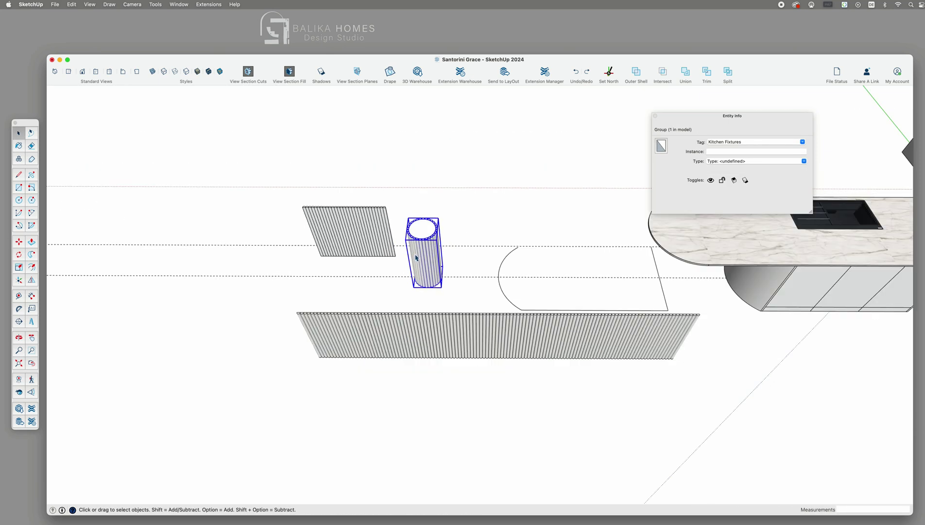
pyautogui.press('m')
pyautogui.click(440, 290)
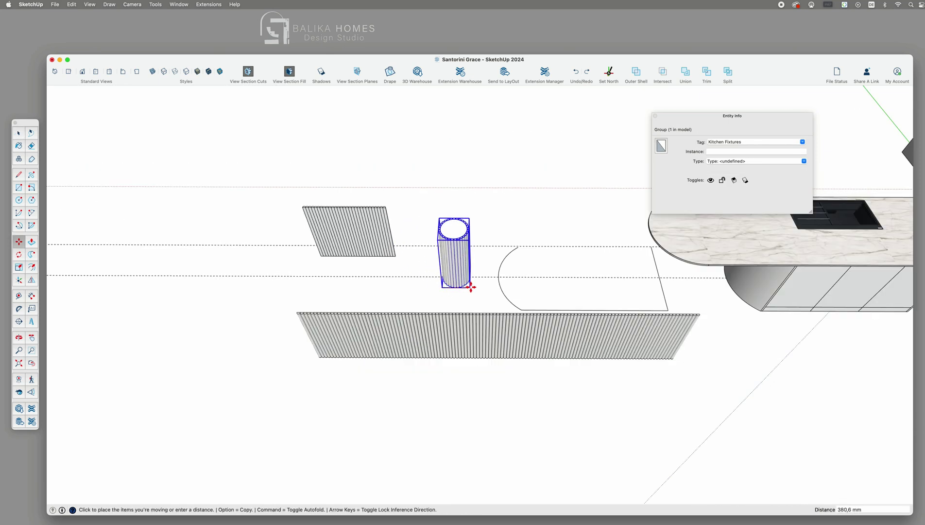
pyautogui.scroll(-5, 466, 275)
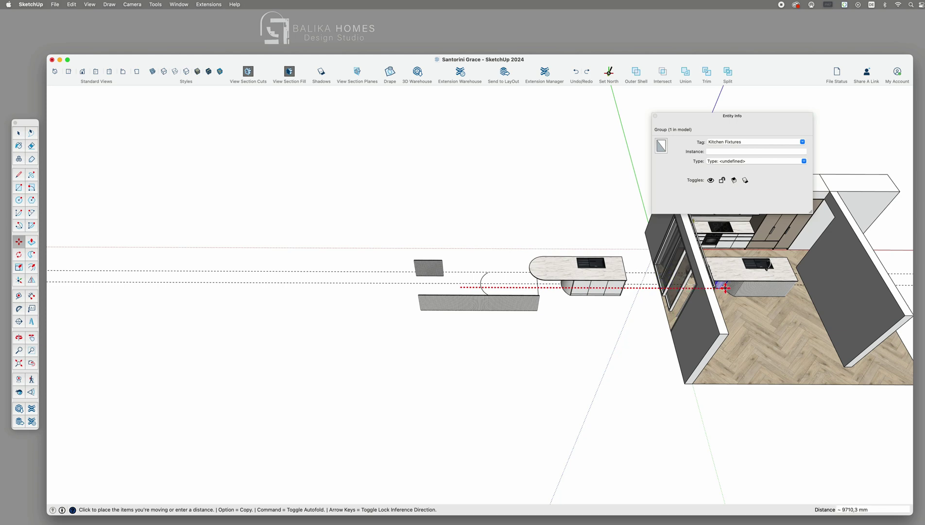
pyautogui.click(719, 288)
pyautogui.scroll(5, 724, 287)
pyautogui.scroll(4, 676, 288)
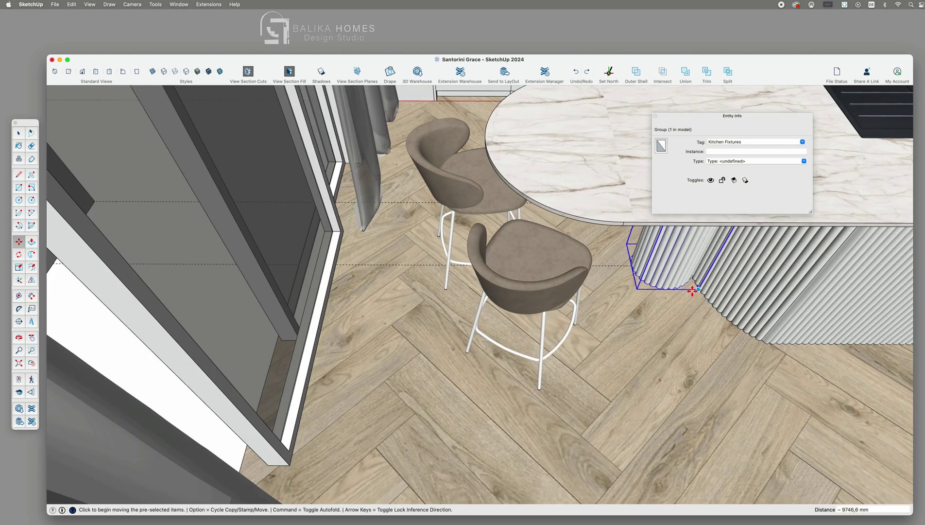
# Shift the fluted pillar along the red axis, away from the island's curved fluted base
pyautogui.press('s')
pyautogui.moveTo(681, 309); pyautogui.dragTo(544, 414, button='middle')
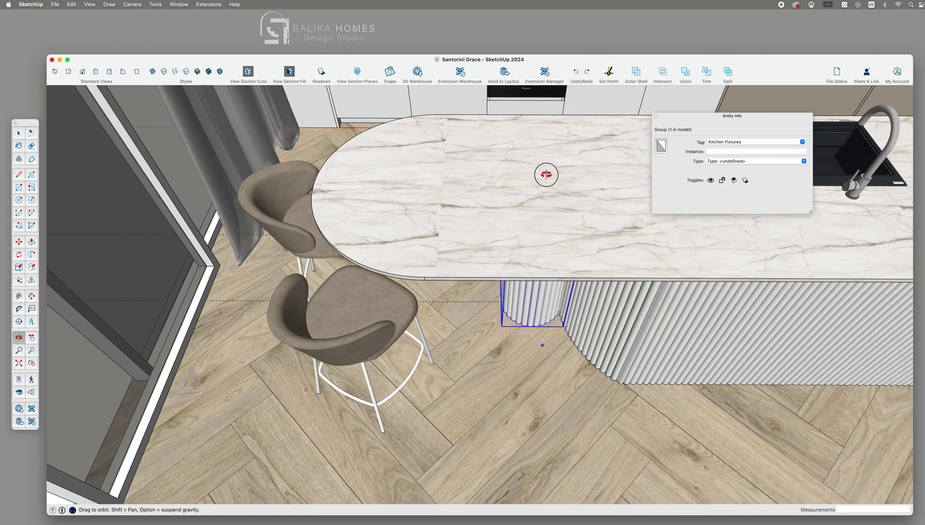
pyautogui.moveTo(545, 174); pyautogui.dragTo(533, 341)
pyautogui.press('m')
pyautogui.click(531, 342)
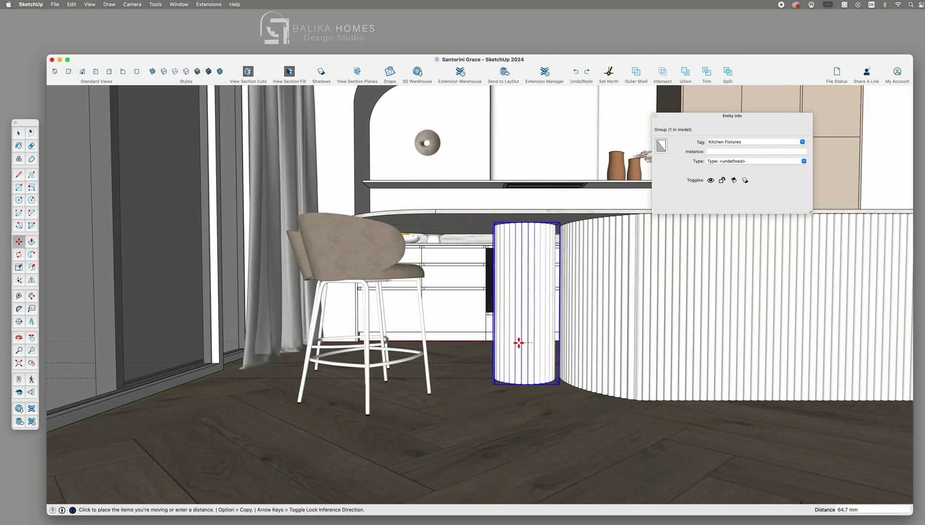